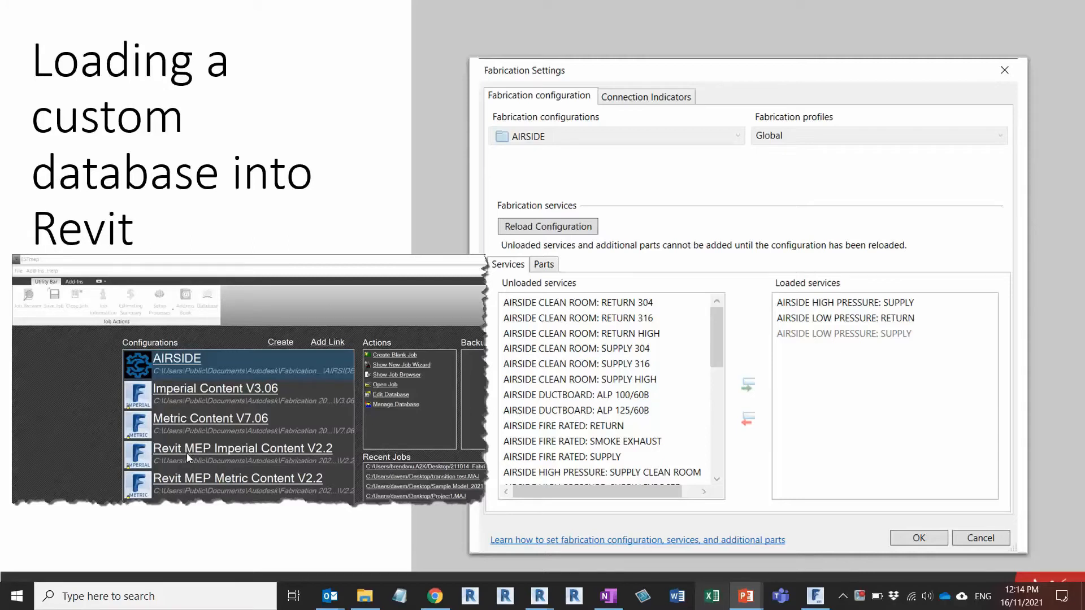
left_click(230, 480)
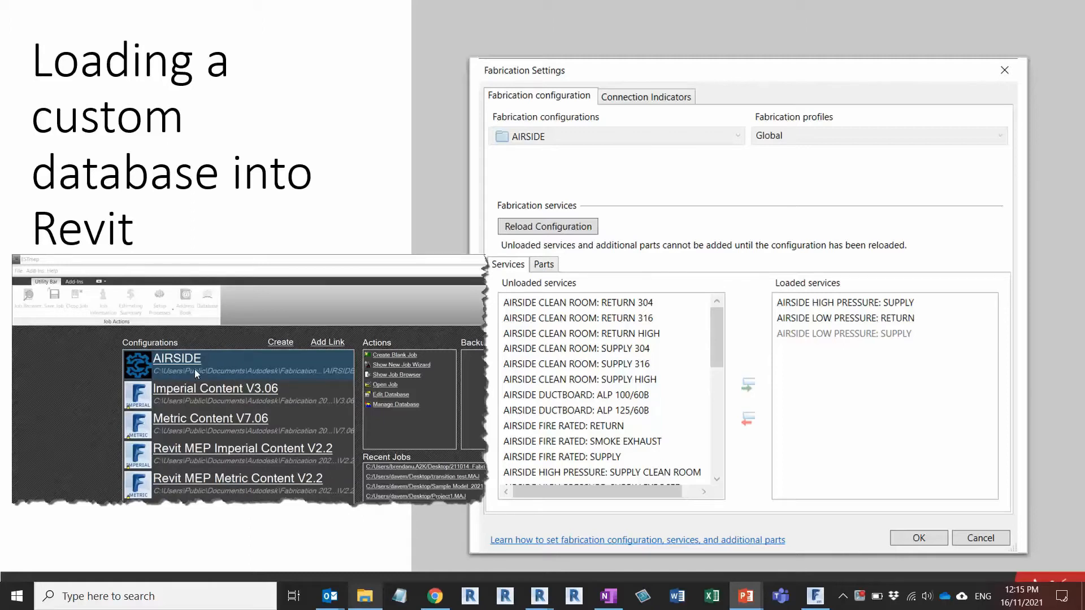
left_click(170, 360)
left_click(330, 341)
key("ctrl")
key("ctrl")
key("ctrl")
key("ctrl")
key("Right")
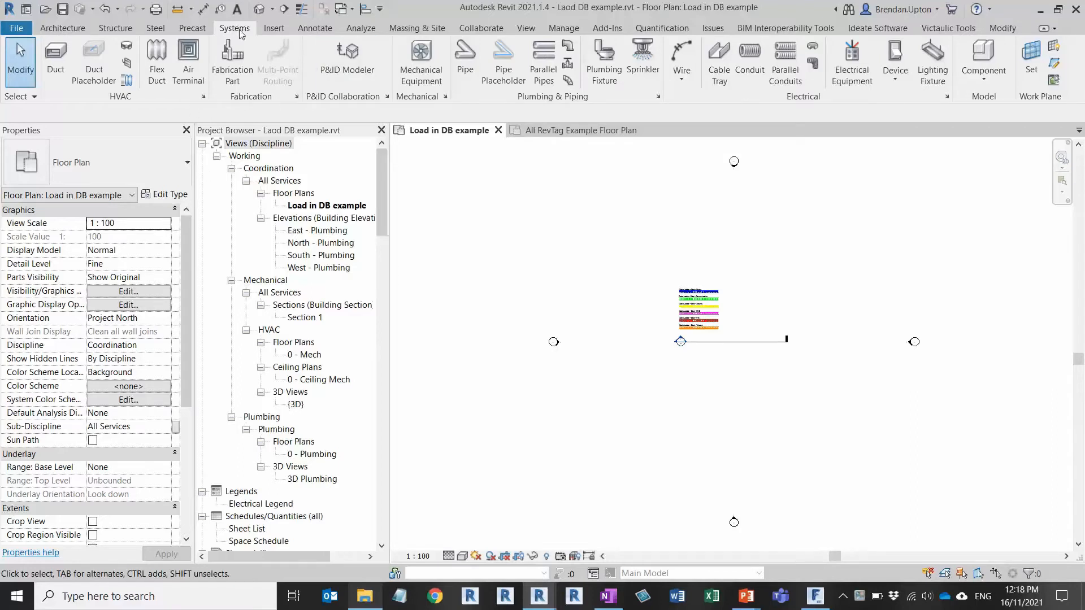
Step: Open the fabrication settings from the Fabrication Part tool and check which fabrication configurations are available
left_click(236, 57)
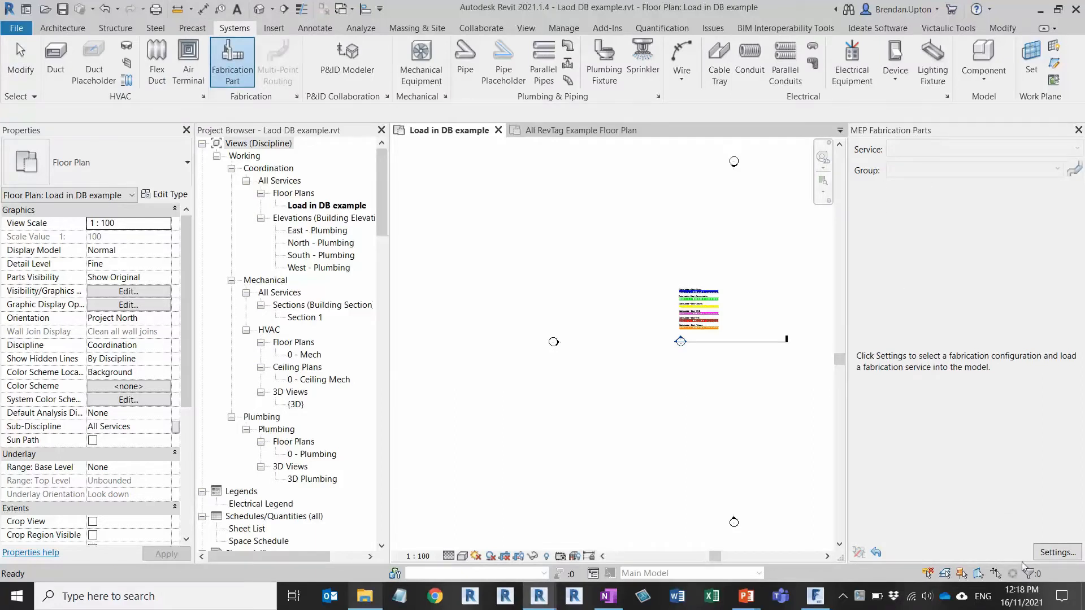
left_click(1065, 555)
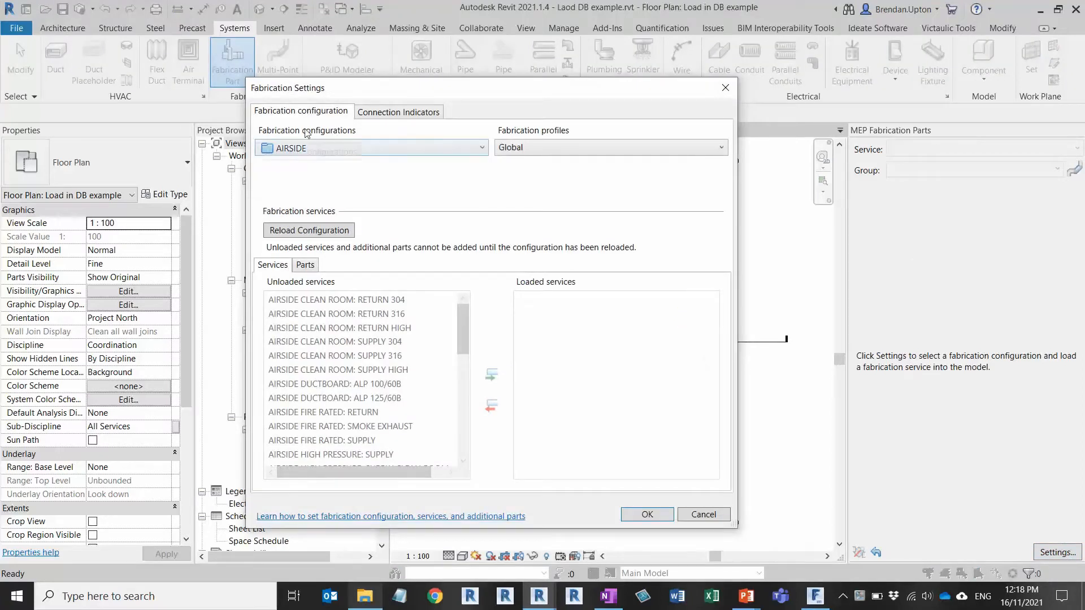
left_click(469, 148)
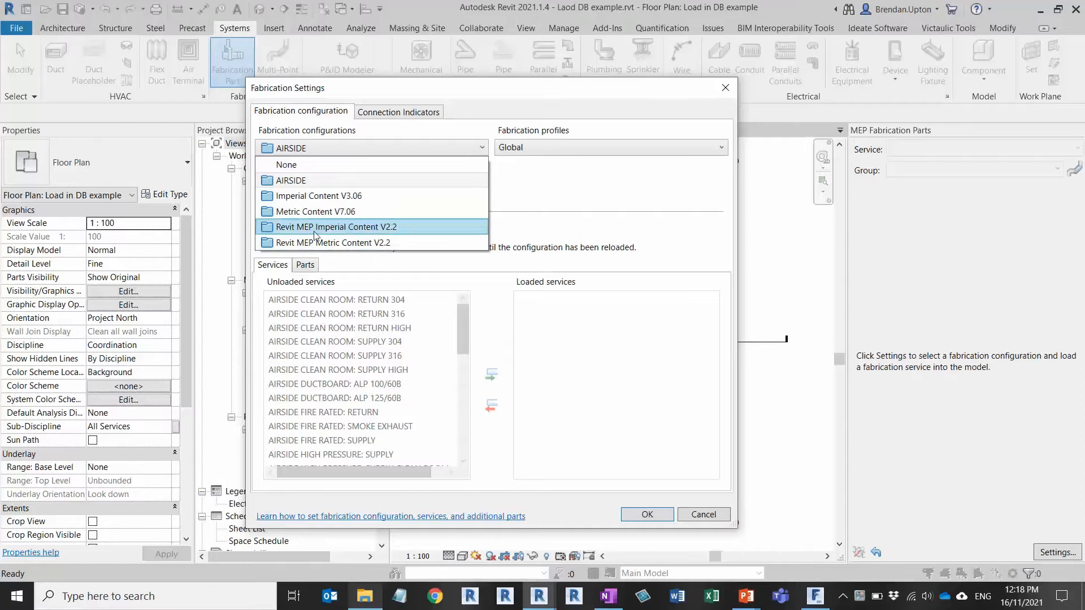
left_click(478, 152)
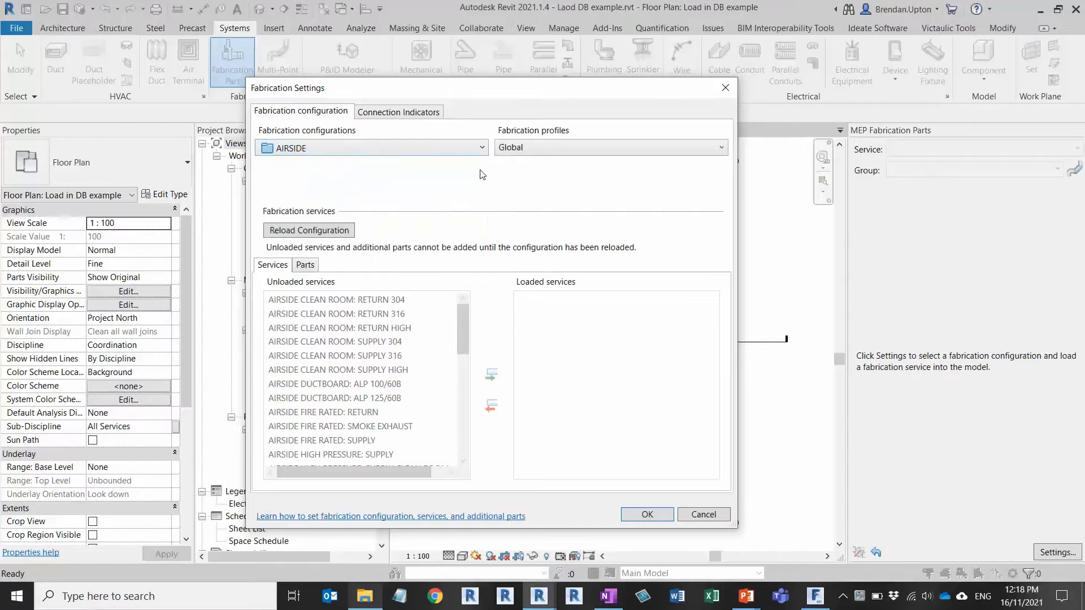
Step: Switch to Fabrication ESTmep and review its listed configurations, including the folder path of AIRSIDE
key("alt+Tab")
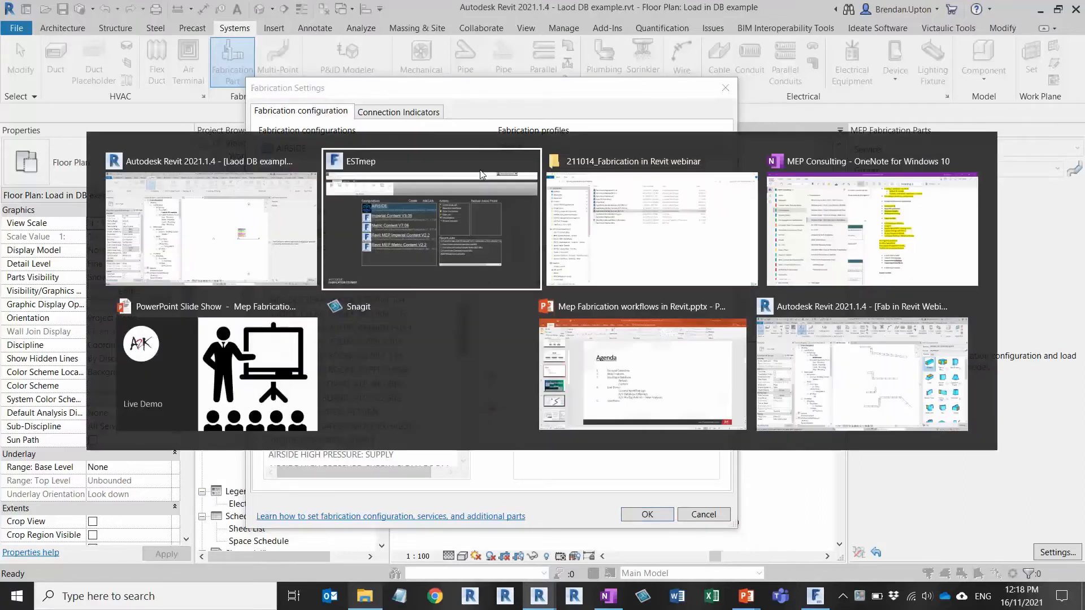
left_click(481, 174)
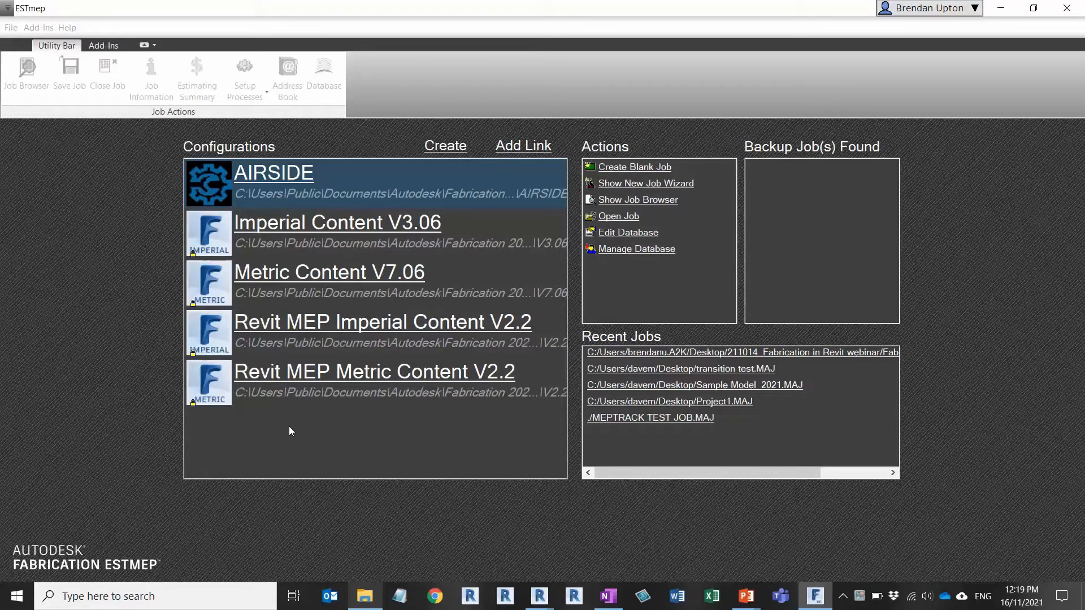
left_click(297, 287)
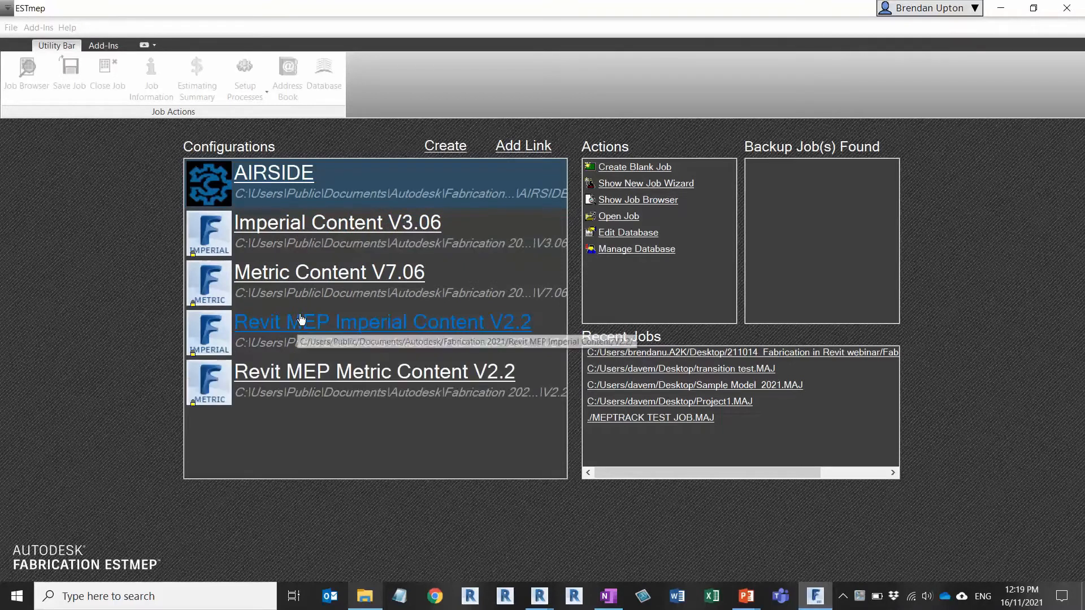
left_click(341, 234)
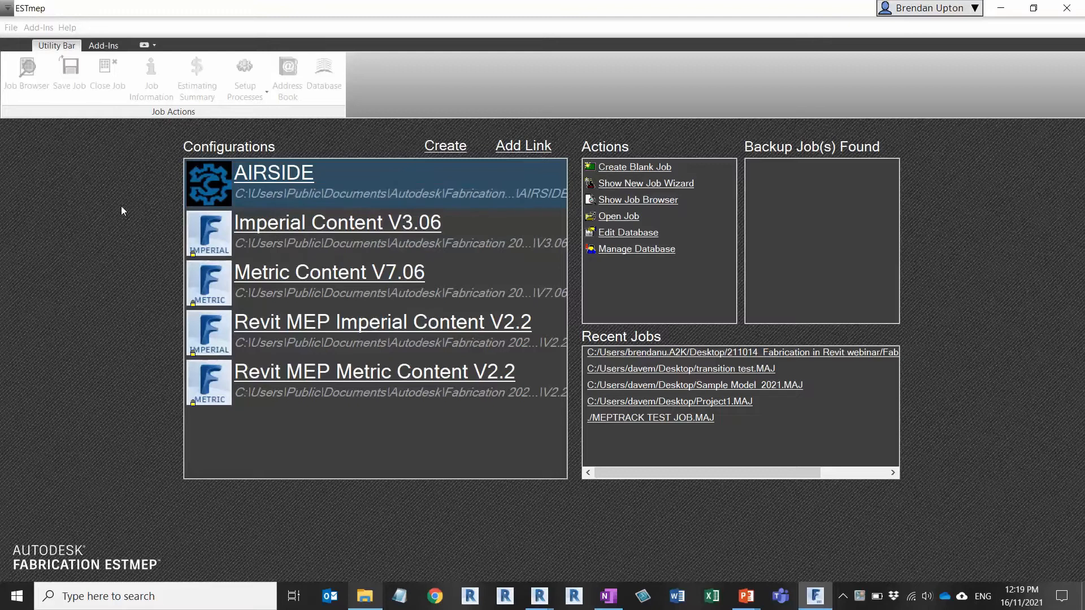
left_click(287, 185)
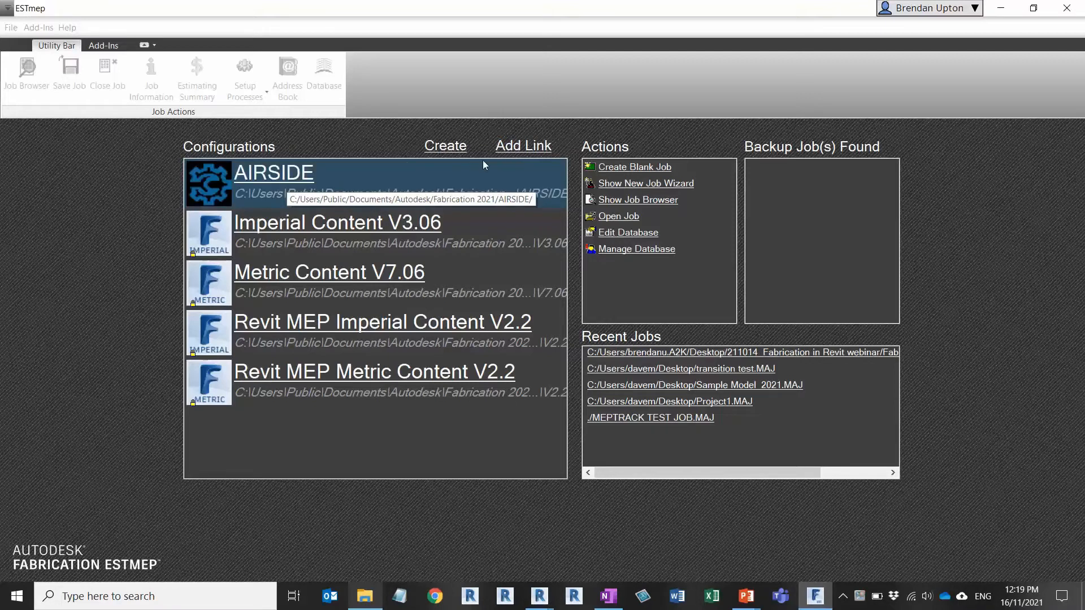
Step: Look up the AIRSIDE folder under Public Documents, Autodesk, Fabrication 2021 when adding a configuration link, and leave without linking it
left_click(521, 147)
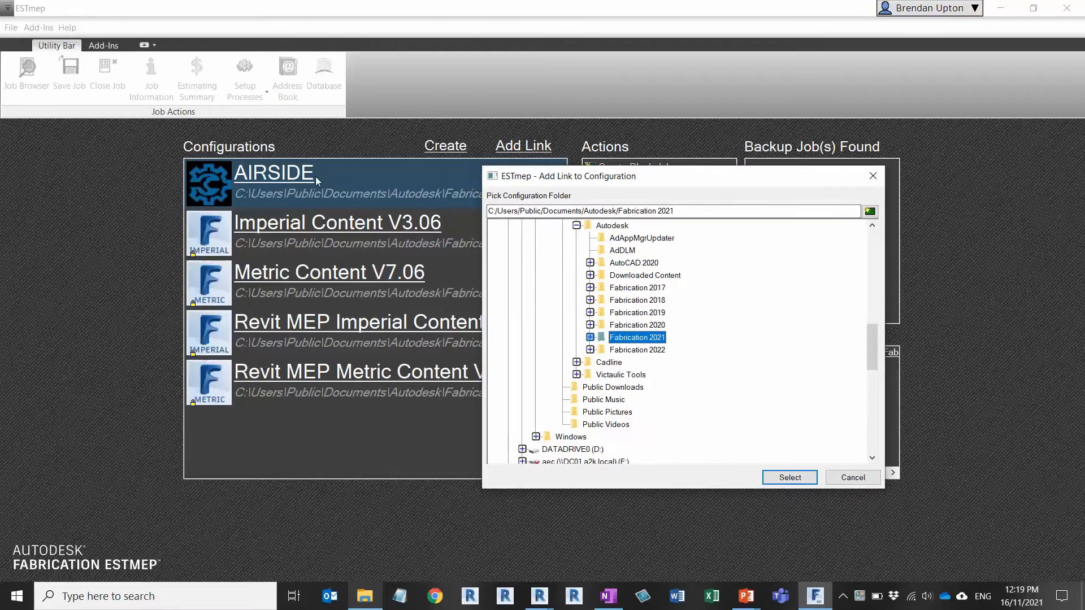
scroll(615, 277, "up", 2)
scroll(611, 270, "up", 3)
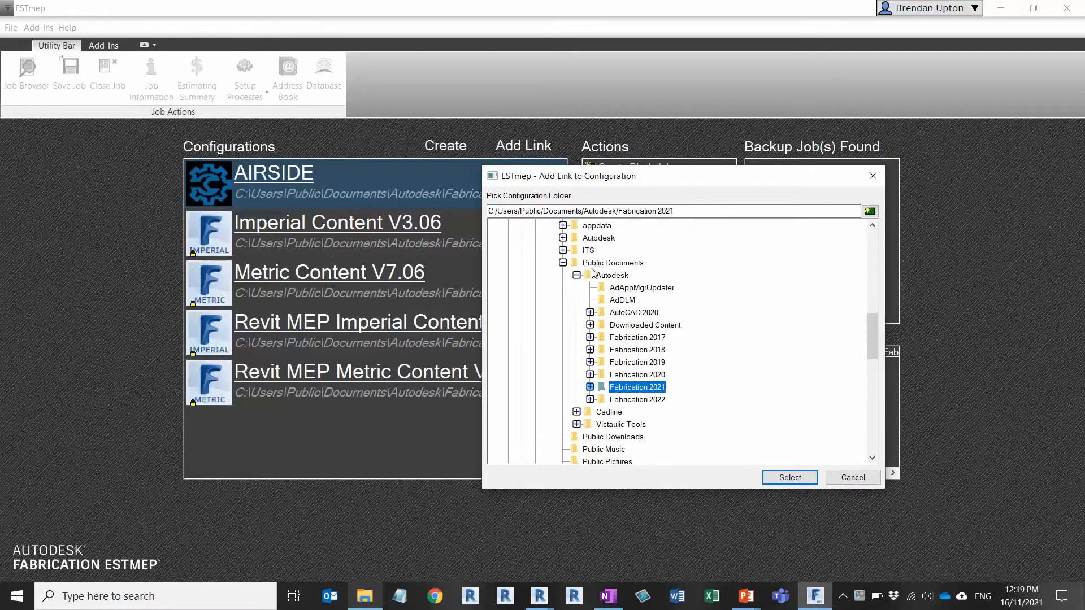
scroll(594, 272, "up", 2)
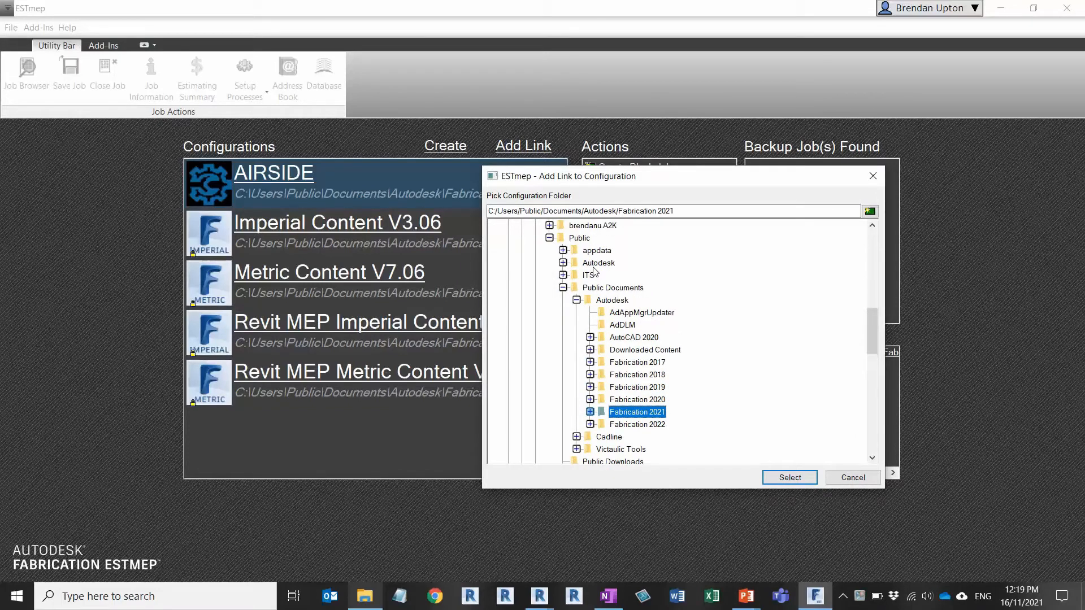
scroll(595, 271, "up", 2)
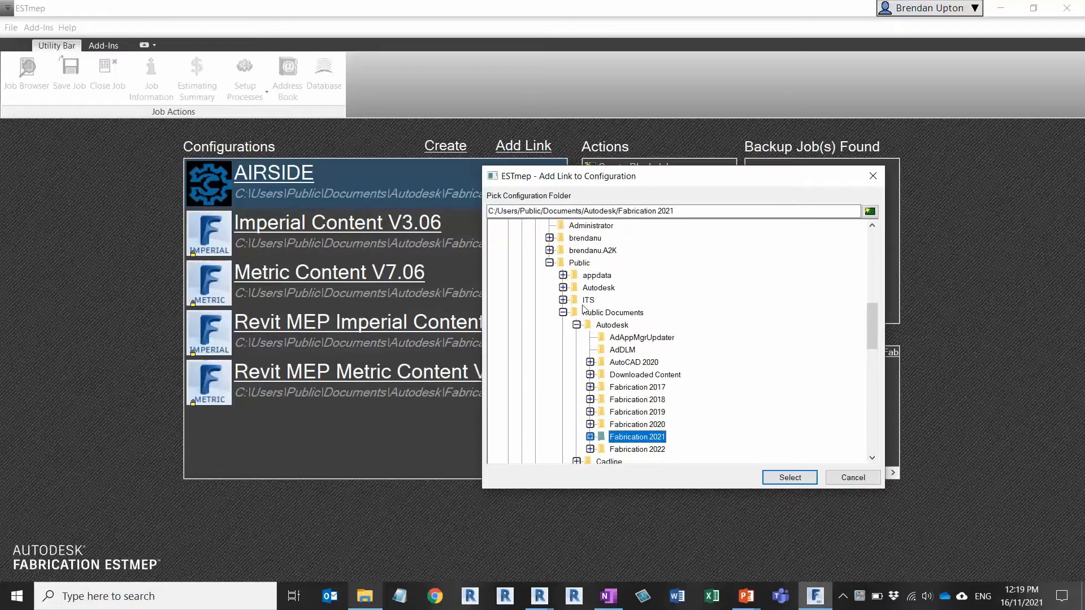
scroll(593, 320, "down", 4)
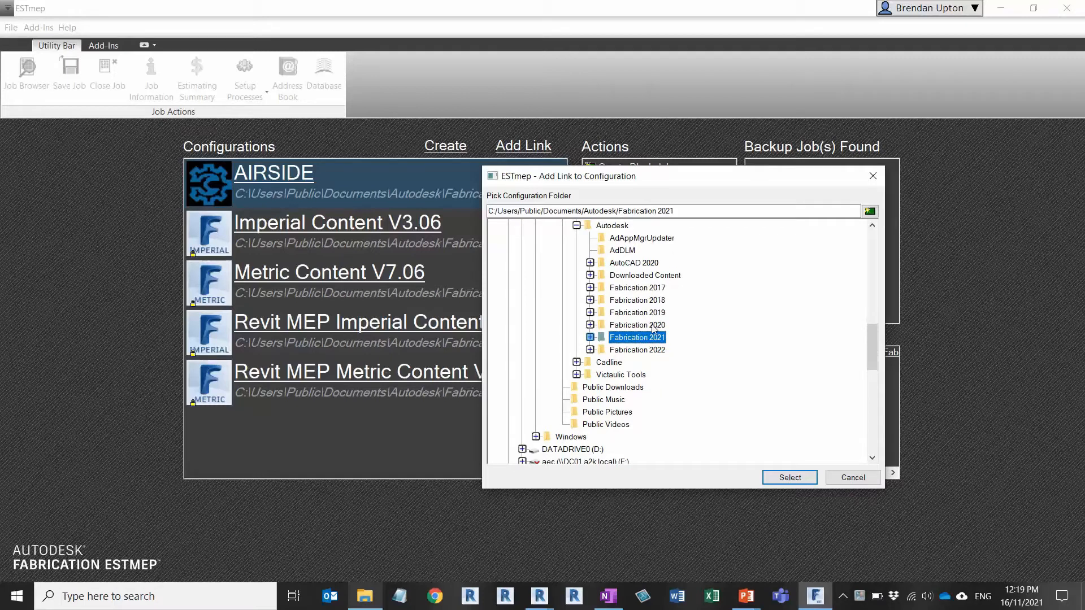
left_click(590, 338)
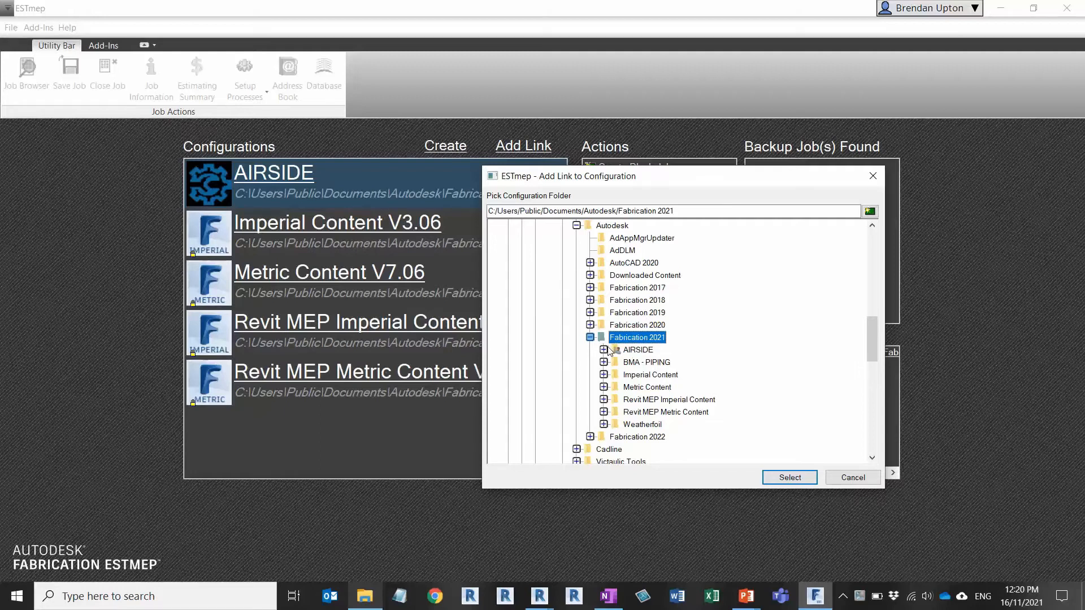
left_click(640, 350)
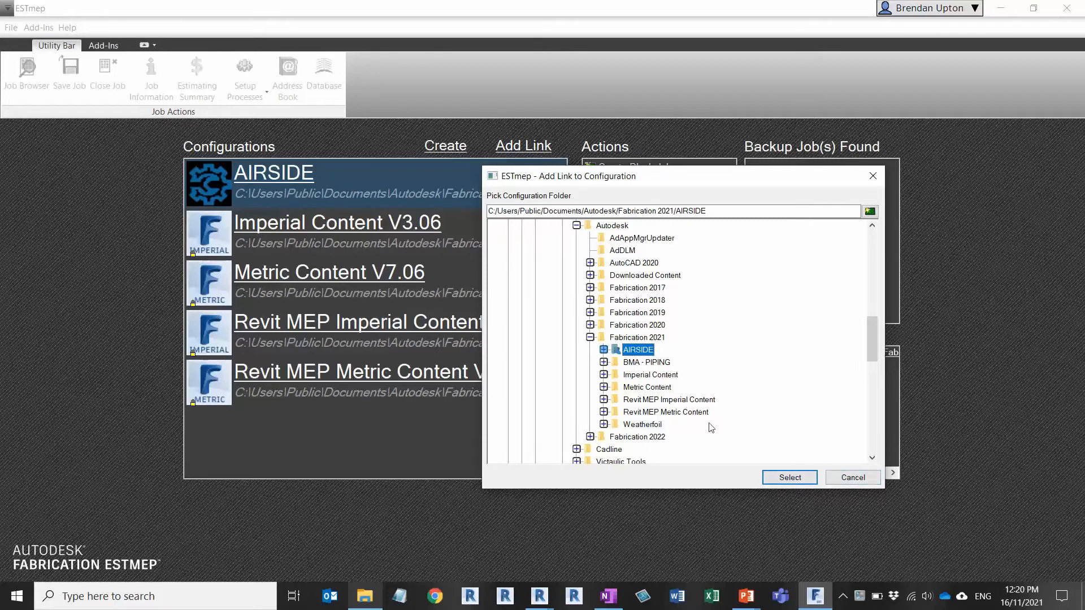
left_click(873, 175)
Step: Switch back to the Revit project with the fabrication settings open, choose the AIRSIDE configuration and reload it
left_click(272, 175)
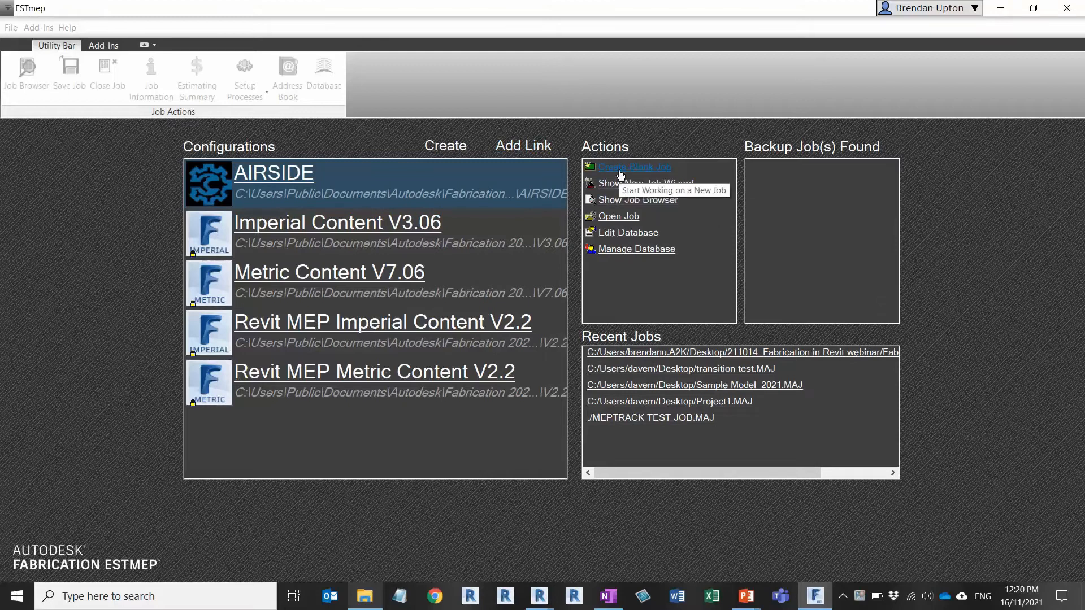
left_click(254, 176)
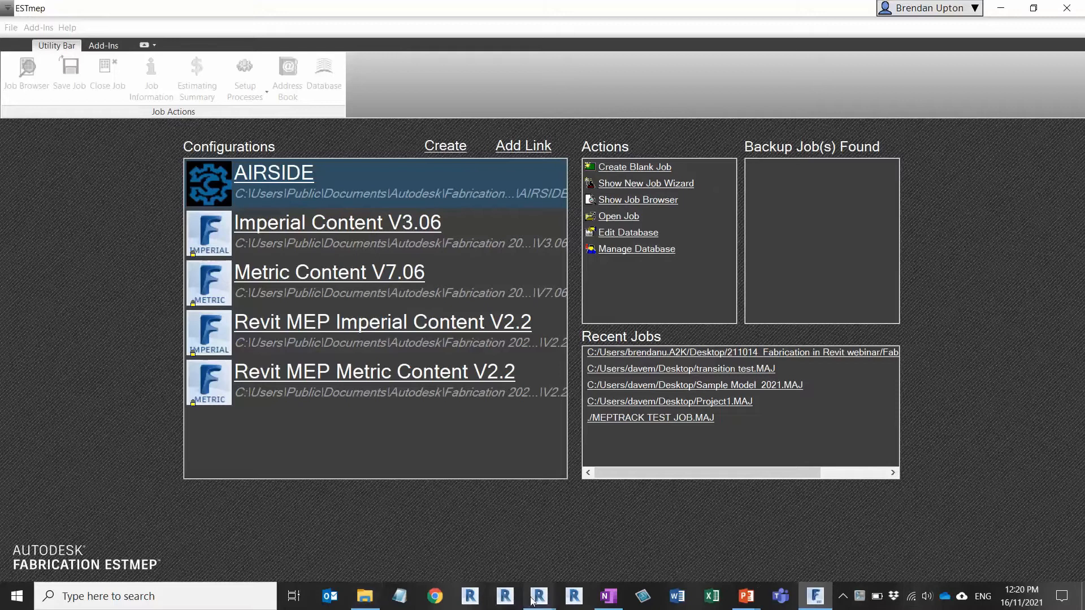
mouse_move(535, 601)
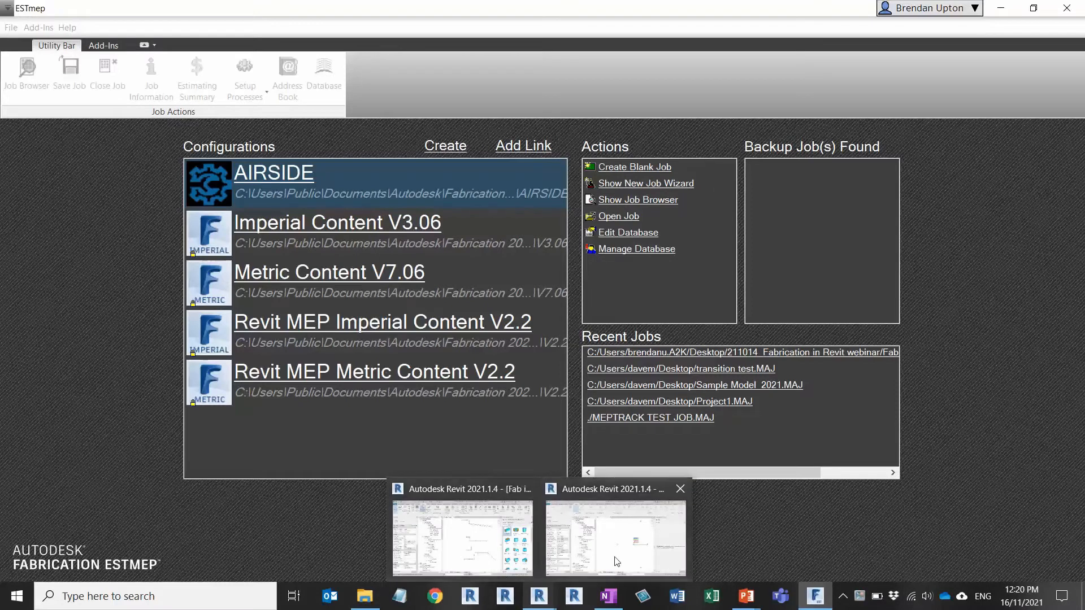
left_click(630, 552)
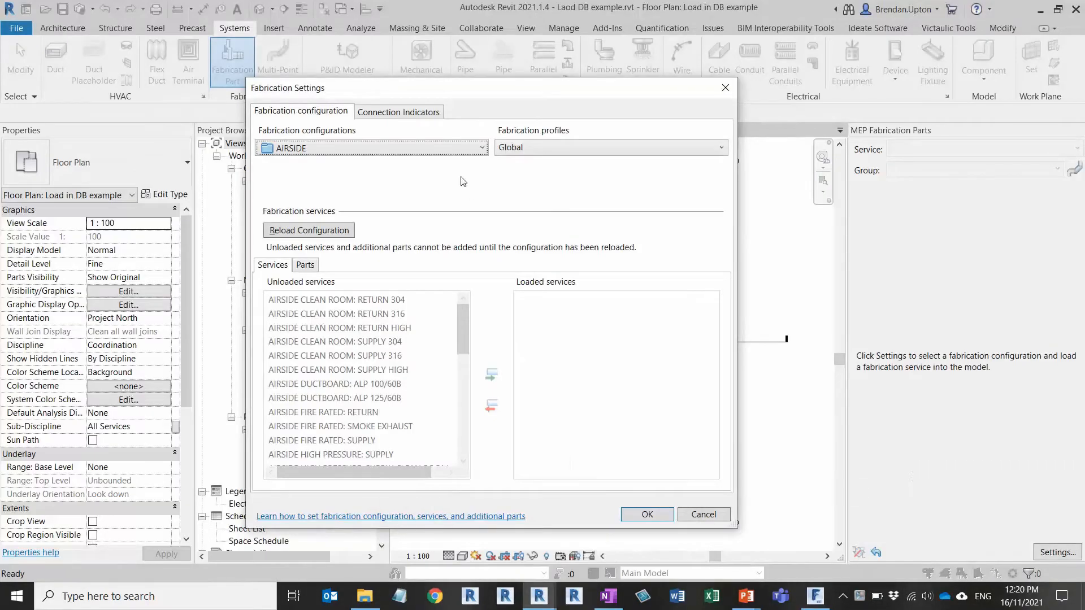
left_click(480, 150)
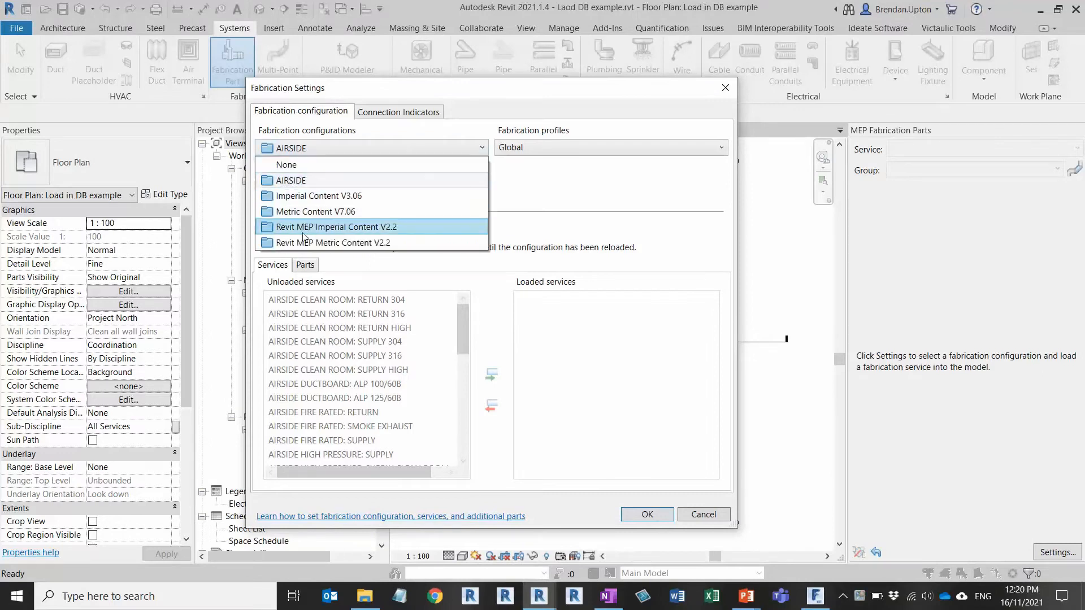
left_click(291, 181)
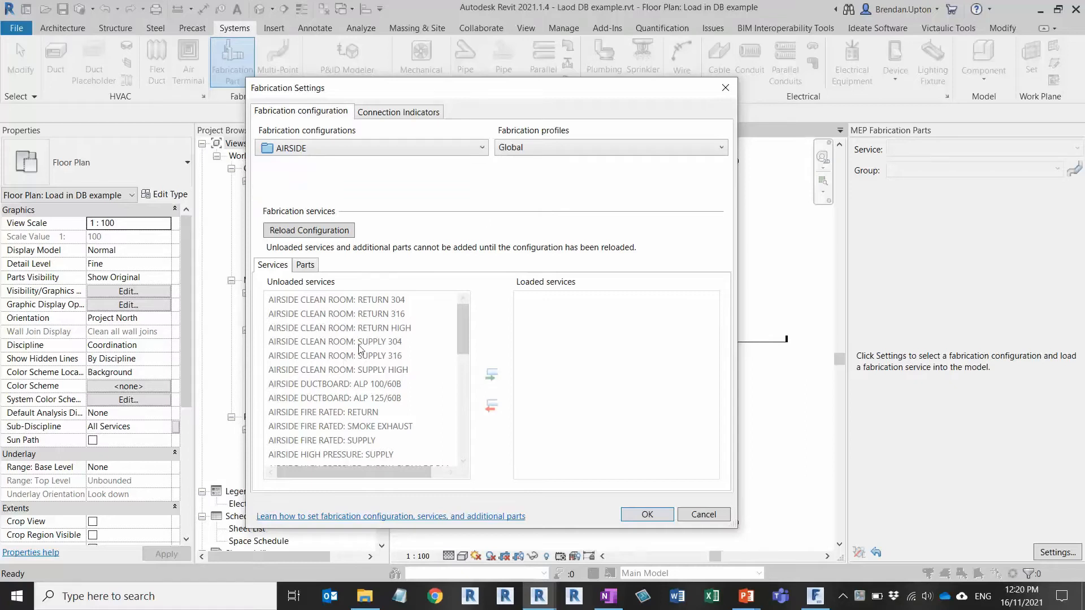
left_click(310, 235)
left_click(306, 236)
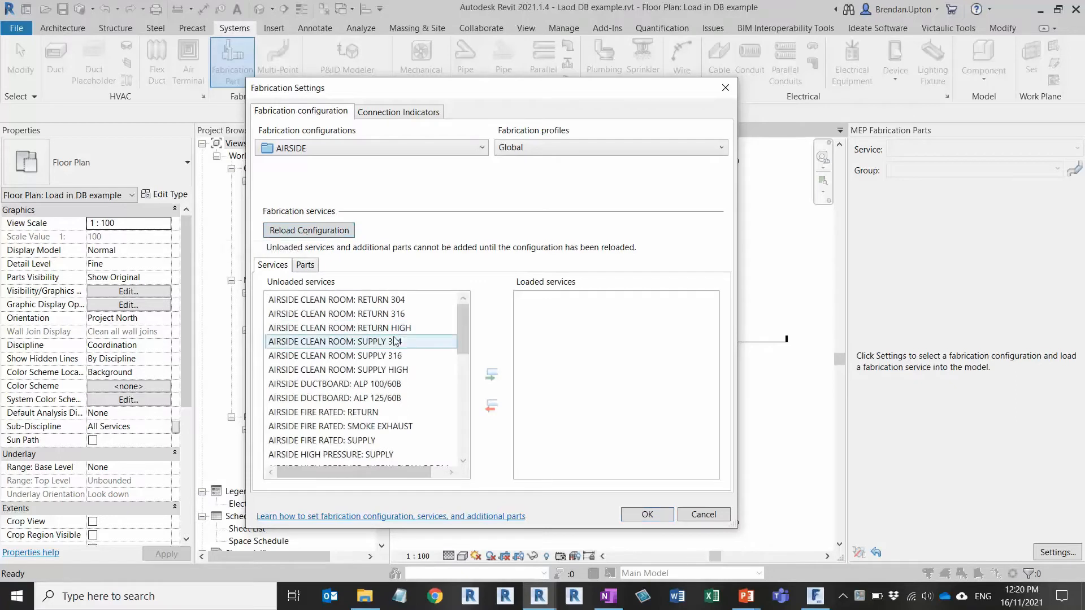
Step: Load the AIRSIDE LOW PRESSURE: SUPPLY service into the project and confirm the fabrication settings
left_click_drag(466, 314, 457, 363)
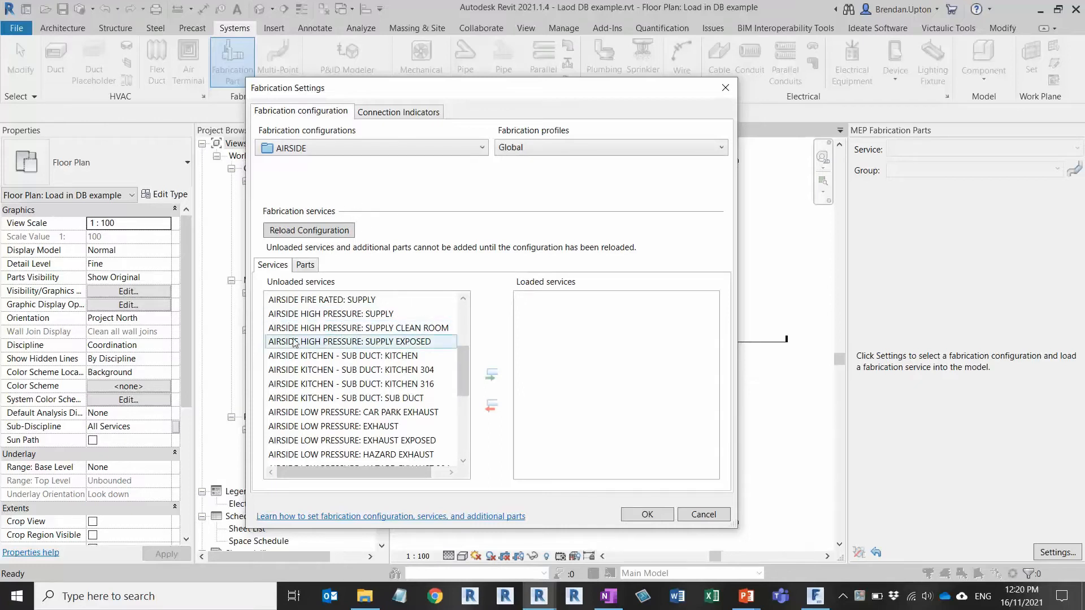
scroll(335, 331, "down", 4)
left_click(327, 417)
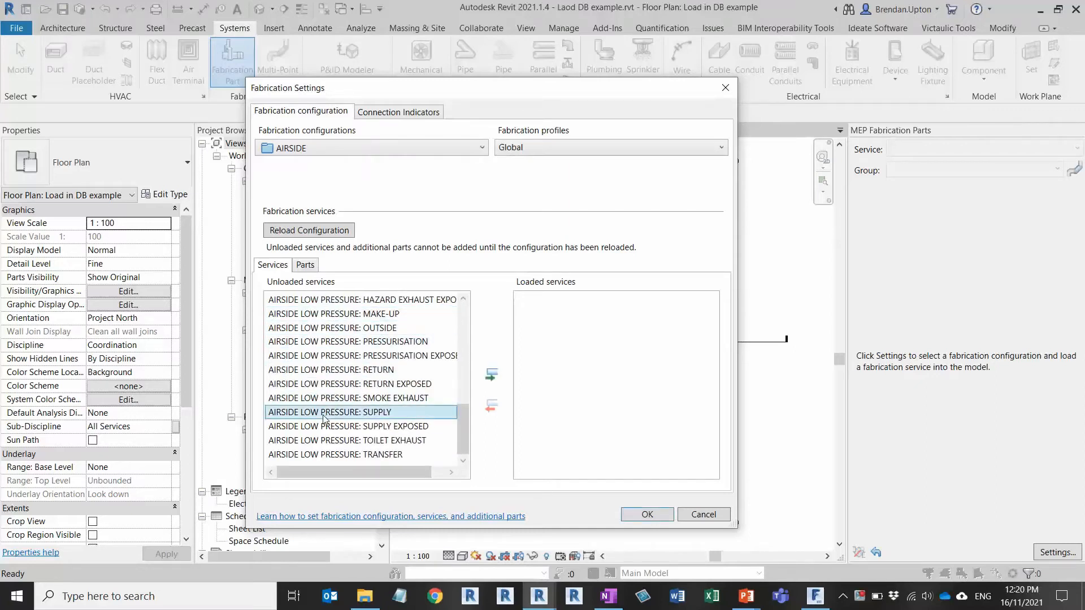
left_click(491, 375)
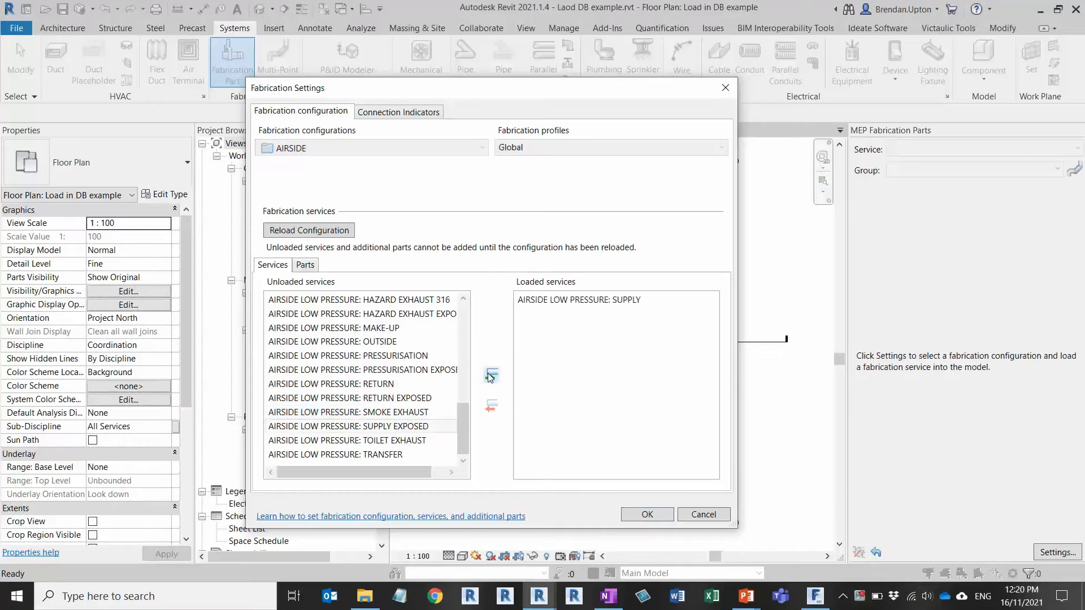
left_click(648, 515)
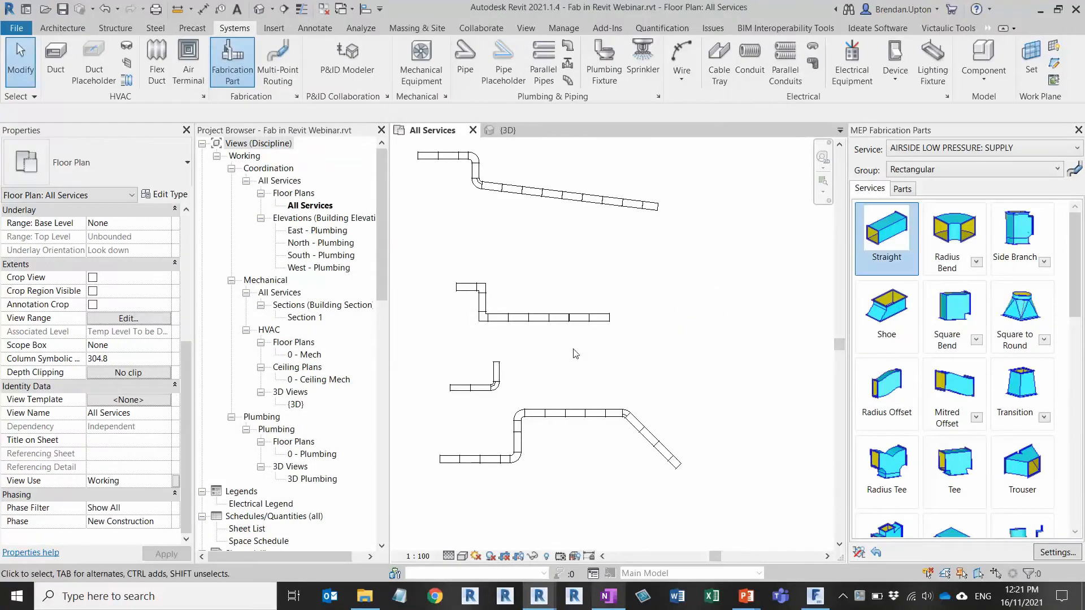
middle_click_drag(641, 341, 676, 382)
scroll(676, 382, "down", 1)
scroll(676, 381, "down", 2)
scroll(676, 381, "up", 2)
scroll(576, 295, "up", 1)
middle_click_drag(572, 298, 544, 317)
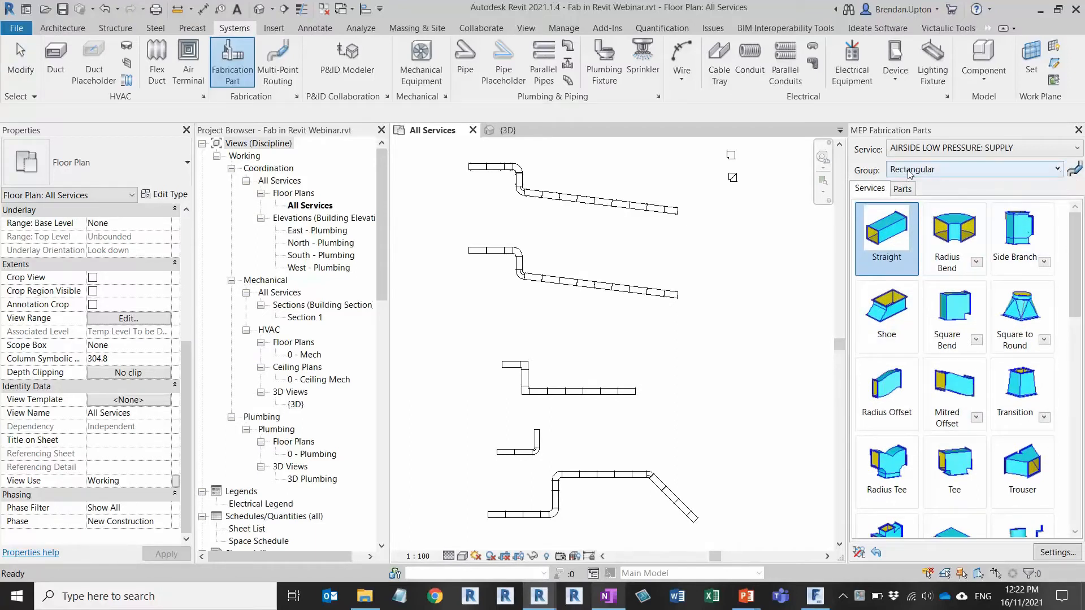
Step: Check which services are loaded for fabrication parts and keep AIRSIDE LOW PRESSURE: SUPPLY as the active service
left_click(1057, 170)
left_click(1058, 171)
left_click(961, 148)
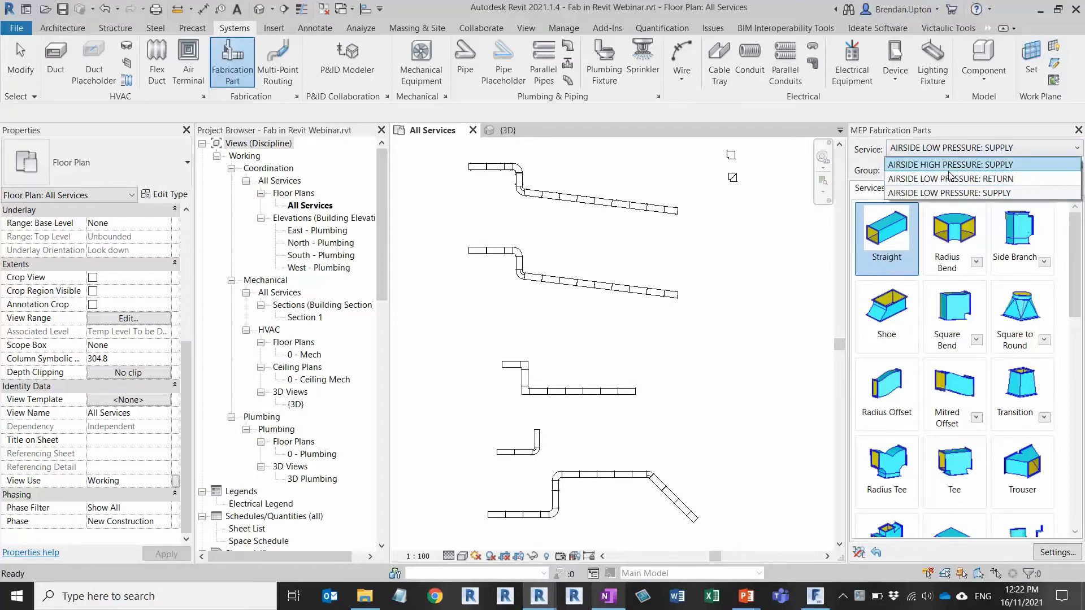
left_click(1069, 149)
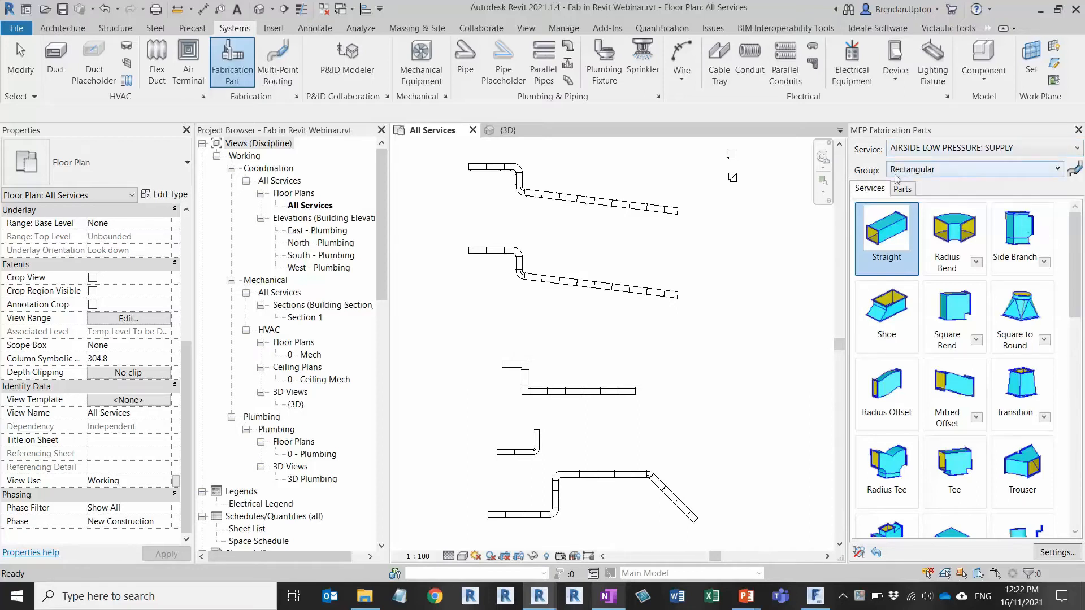
Step: Browse the Hangers and Fittings + AP Holes groups, return to Rectangular, and check the part variants offered for Radius Bend
left_click(1018, 170)
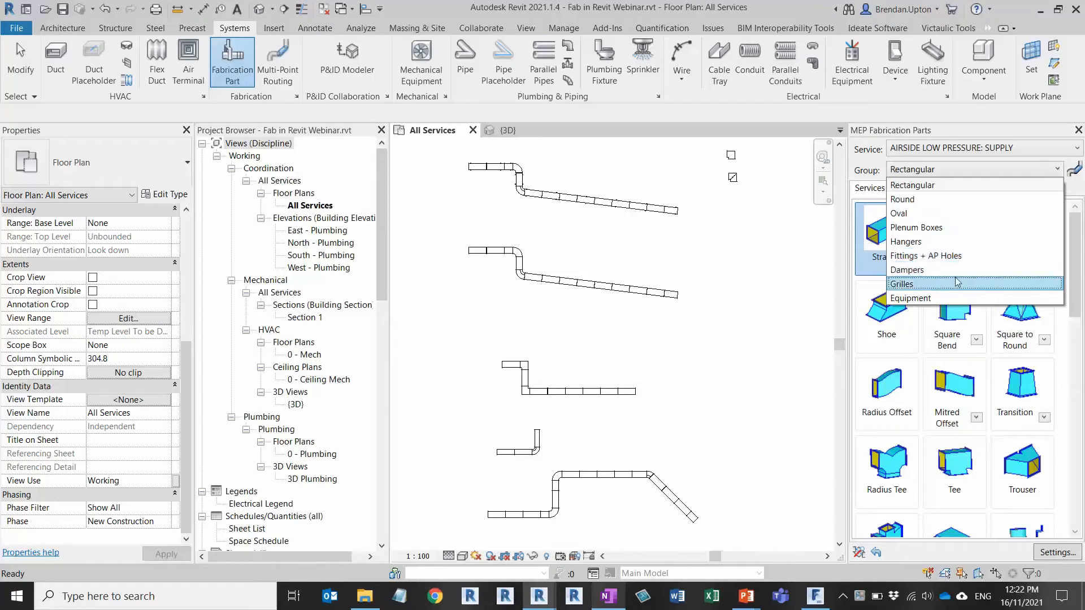
left_click(915, 242)
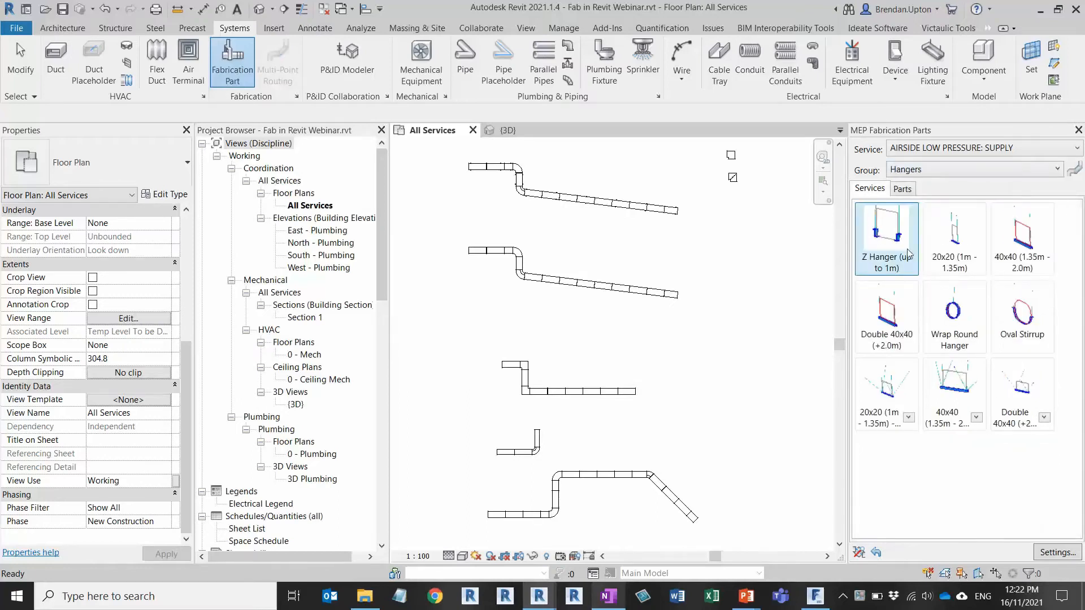
left_click(1055, 169)
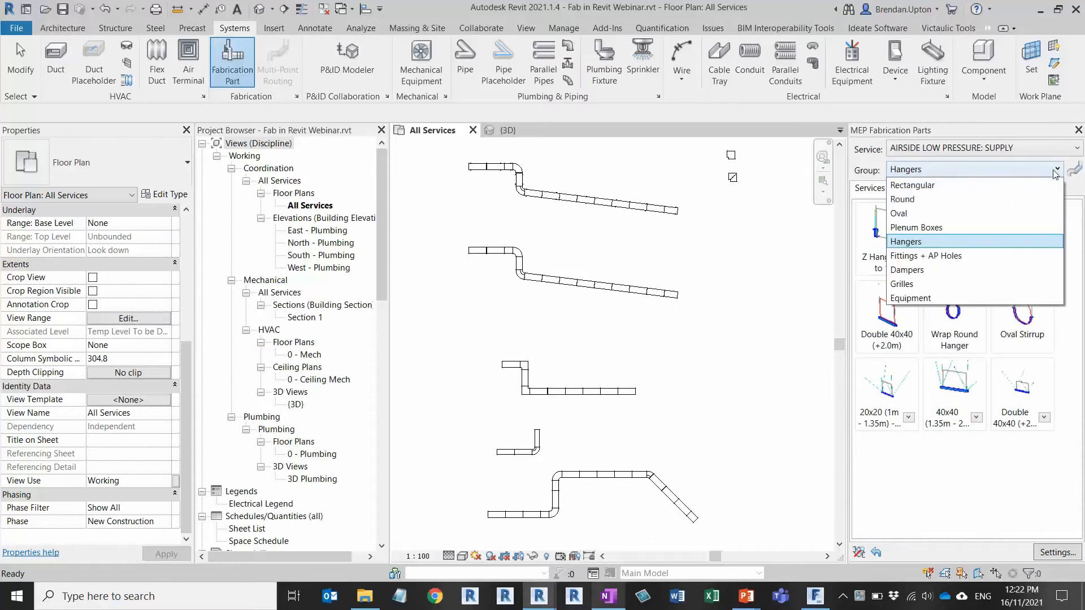
left_click(961, 258)
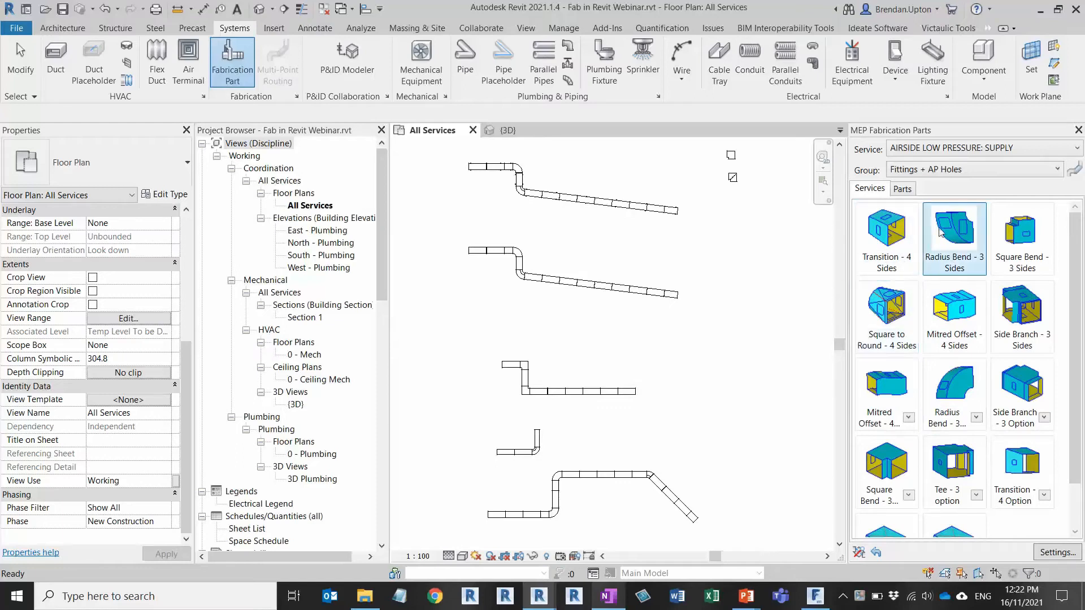
left_click(1053, 170)
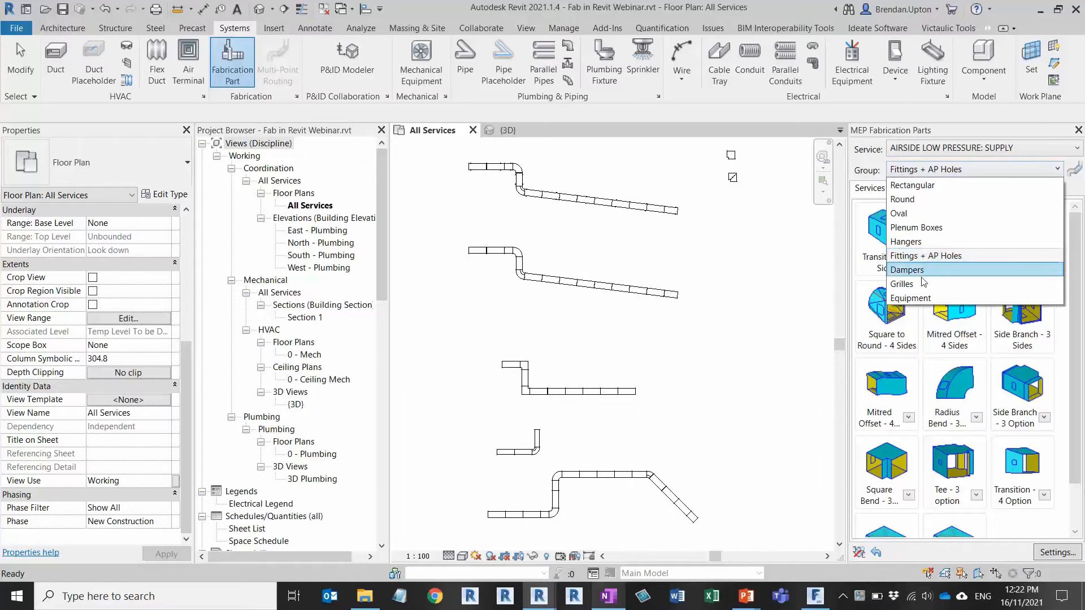
left_click(923, 185)
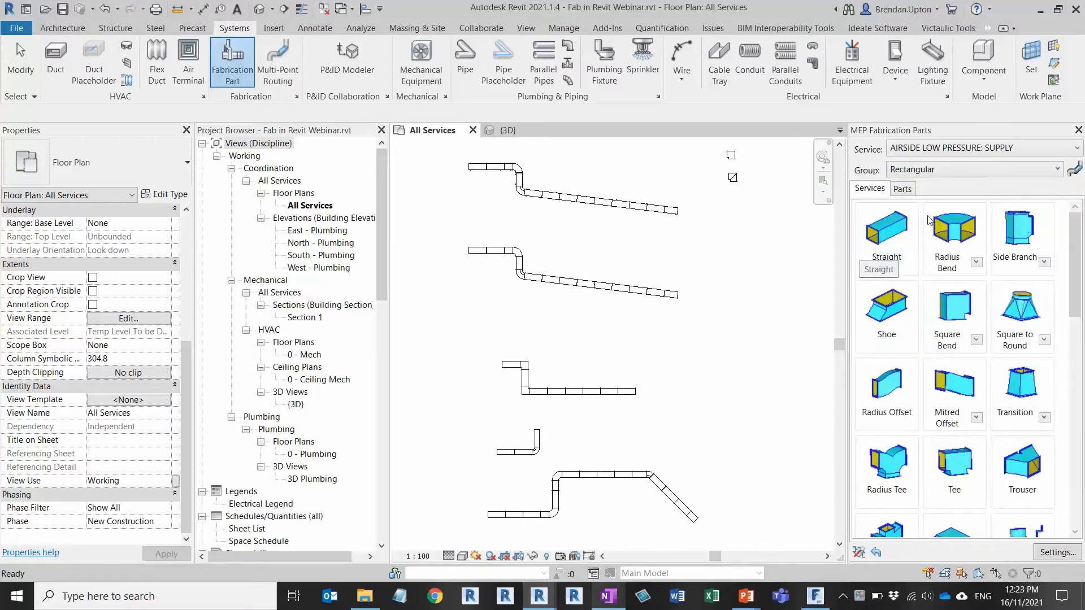
left_click(976, 262)
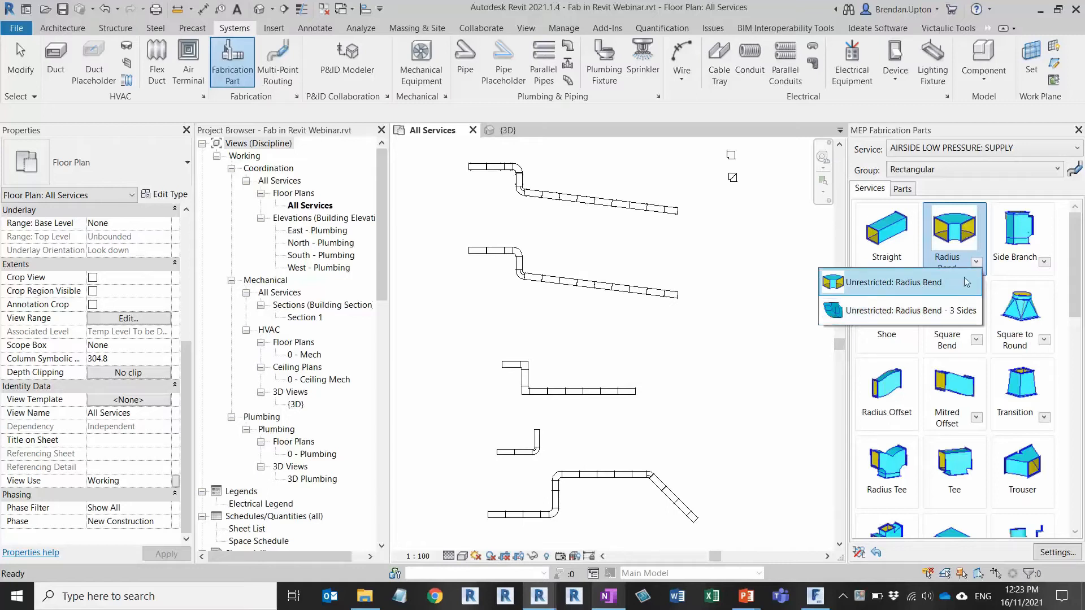
left_click(977, 264)
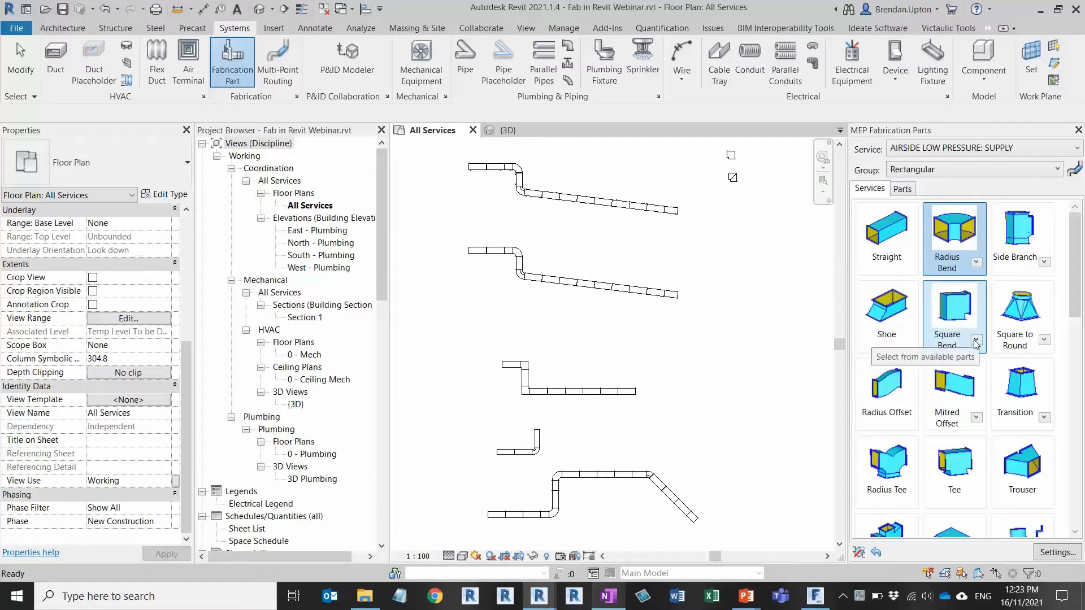
Step: Dismiss the save reminder, try a default Square Bend on the open end of the horizontal duct run, and delete it
left_click(963, 307)
left_click(637, 353)
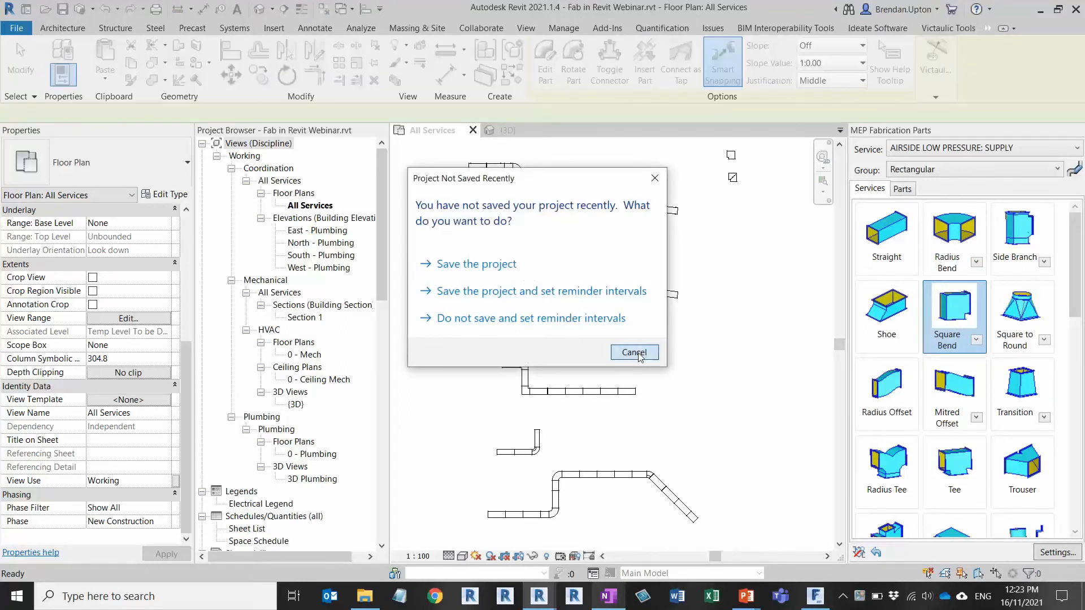
left_click(635, 353)
scroll(648, 395, "up", 4)
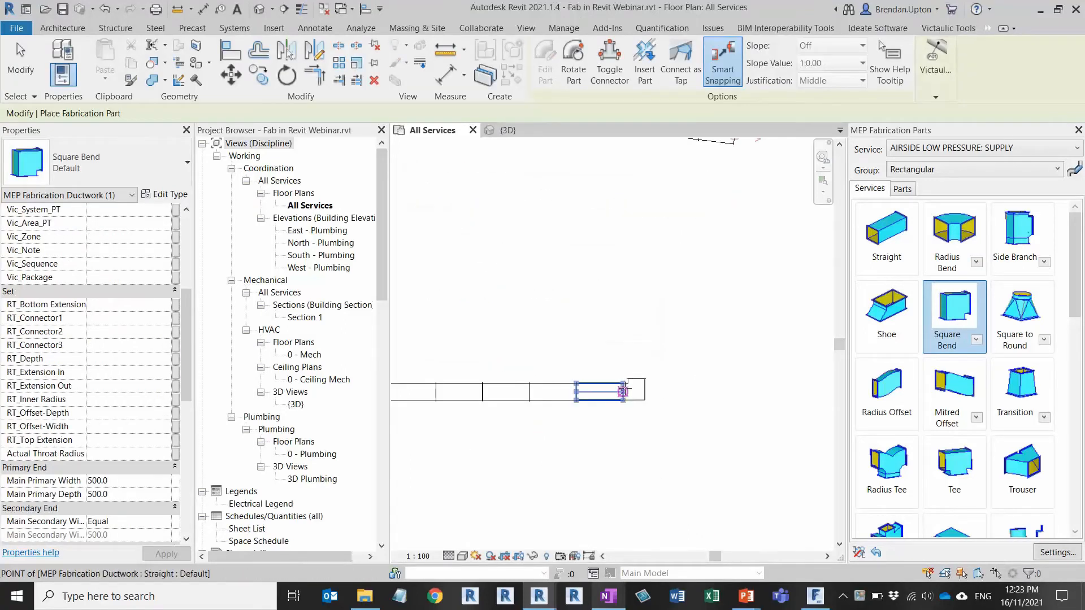
left_click(624, 391)
scroll(673, 398, "up", 2)
key("Escape")
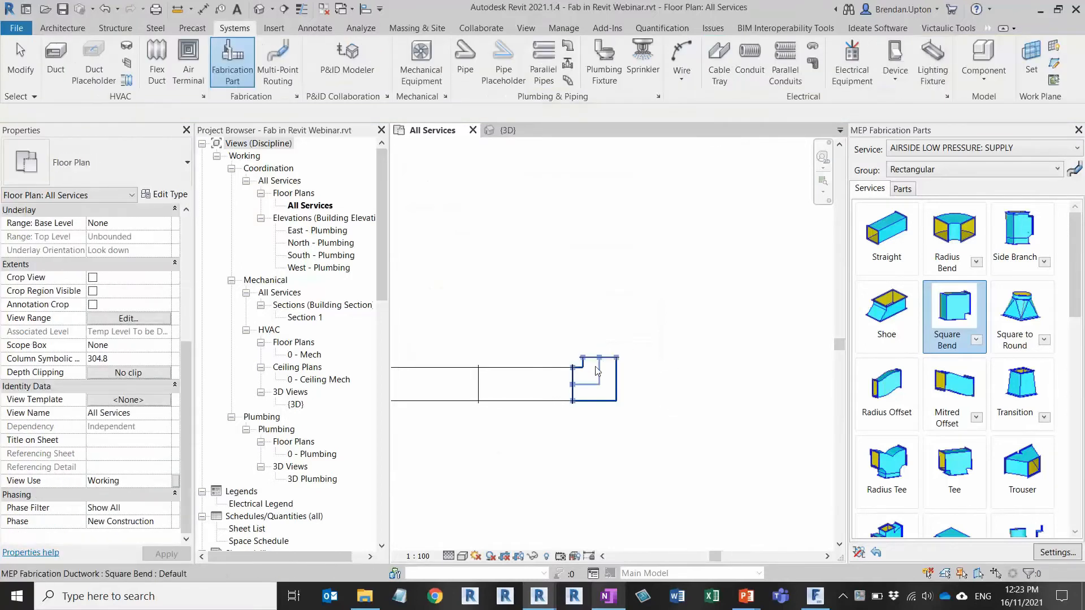
left_click(611, 382)
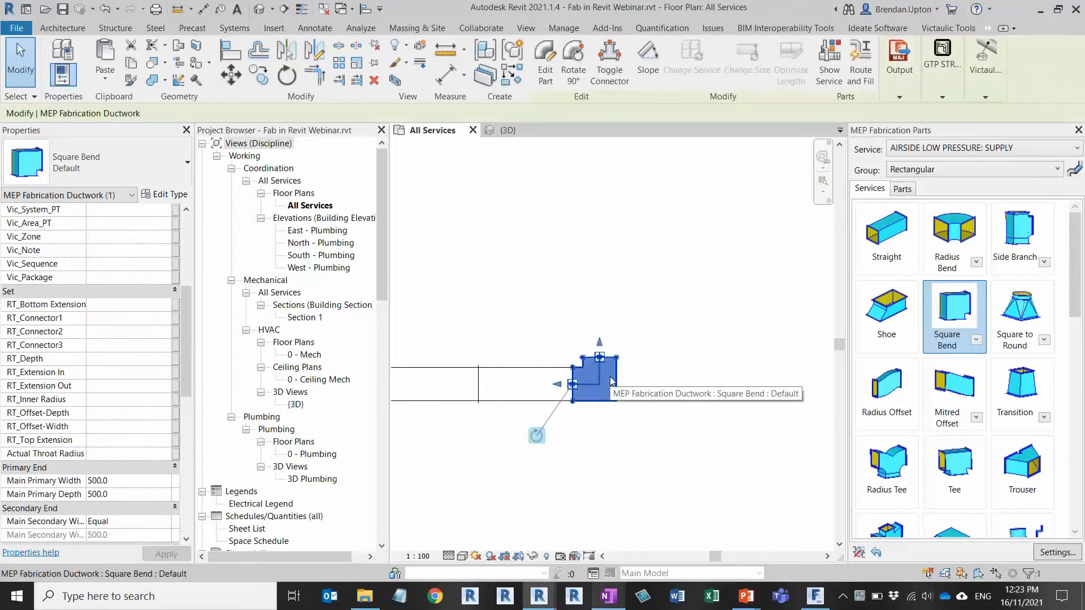
key("Delete")
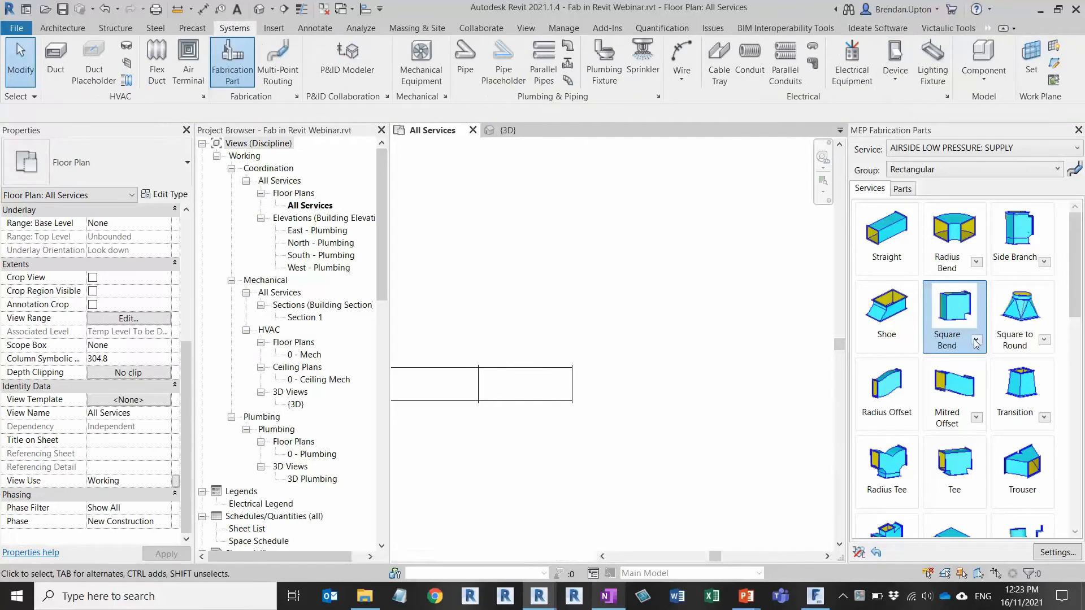
Step: Place the Unrestricted: Square Bend AT variant on the open end of the horizontal duct run
left_click(977, 339)
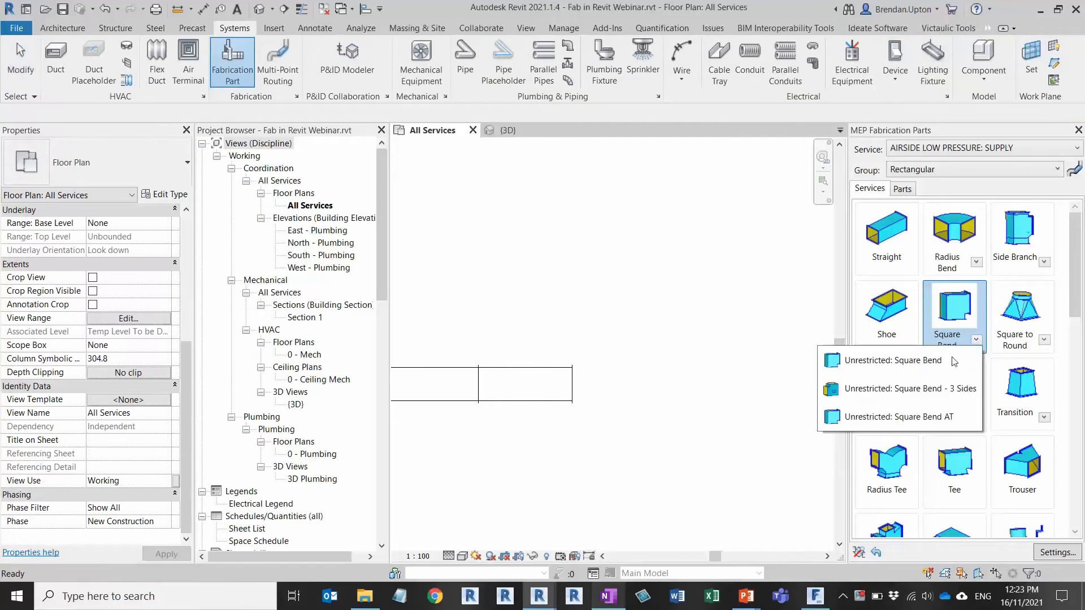
left_click(904, 419)
left_click(572, 384)
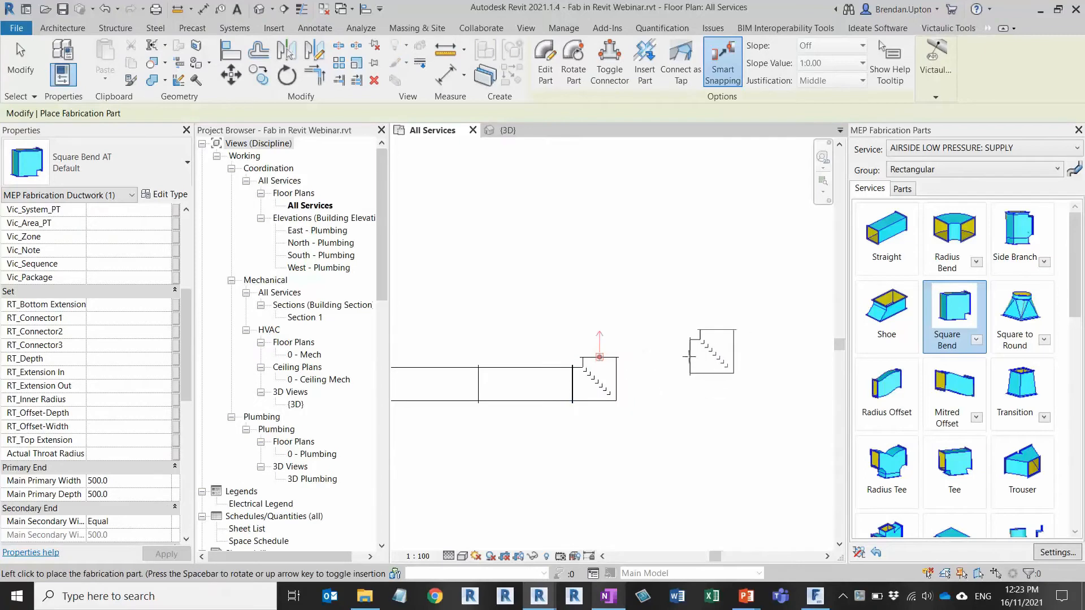
key("Escape")
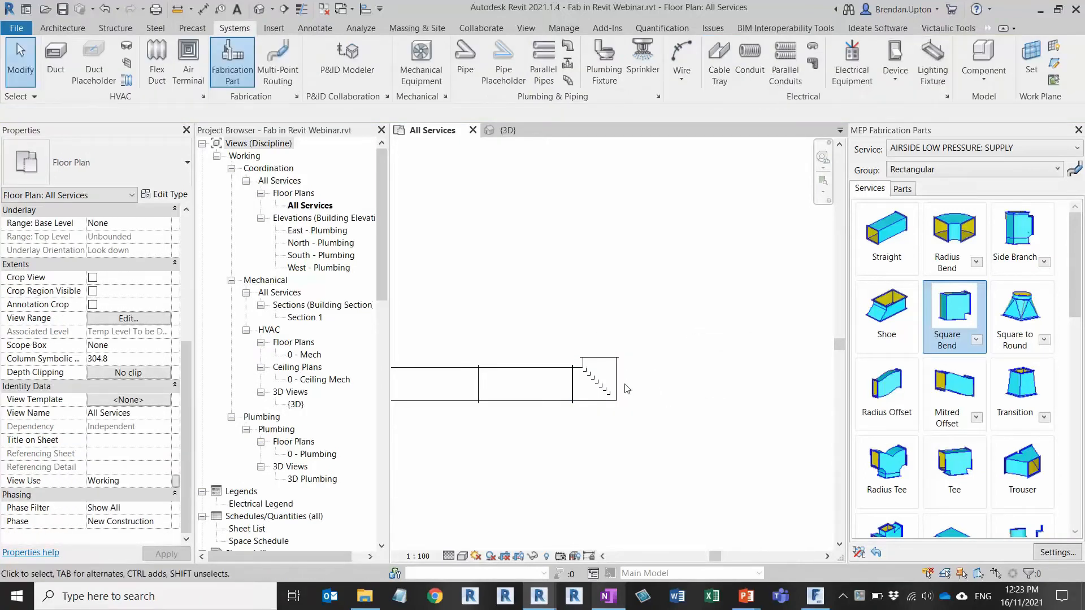
scroll(631, 387, "down", 1)
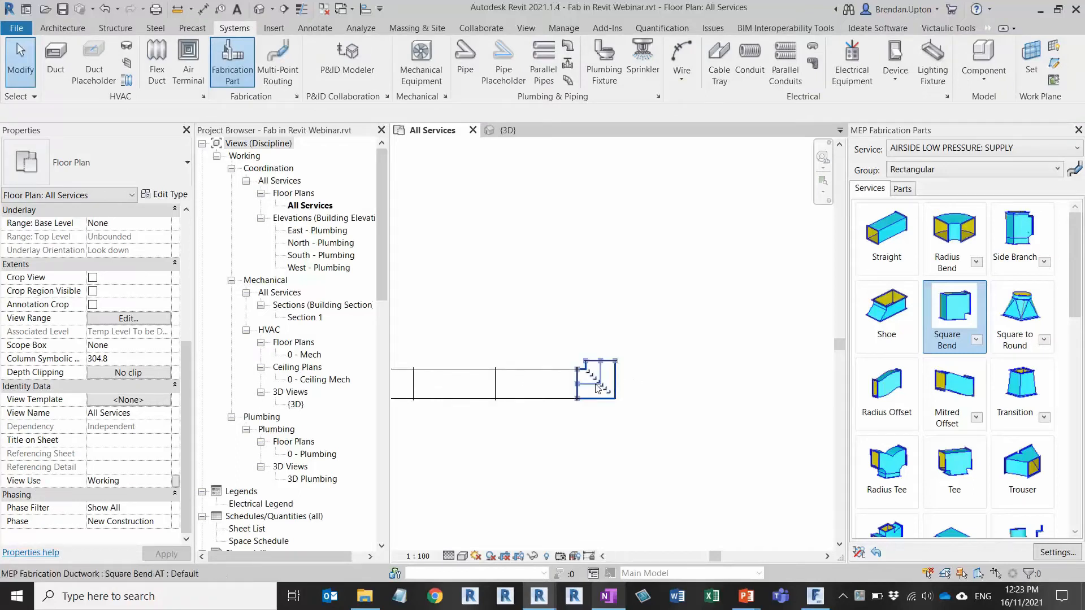
scroll(598, 389, "up", 1)
left_click(175, 353)
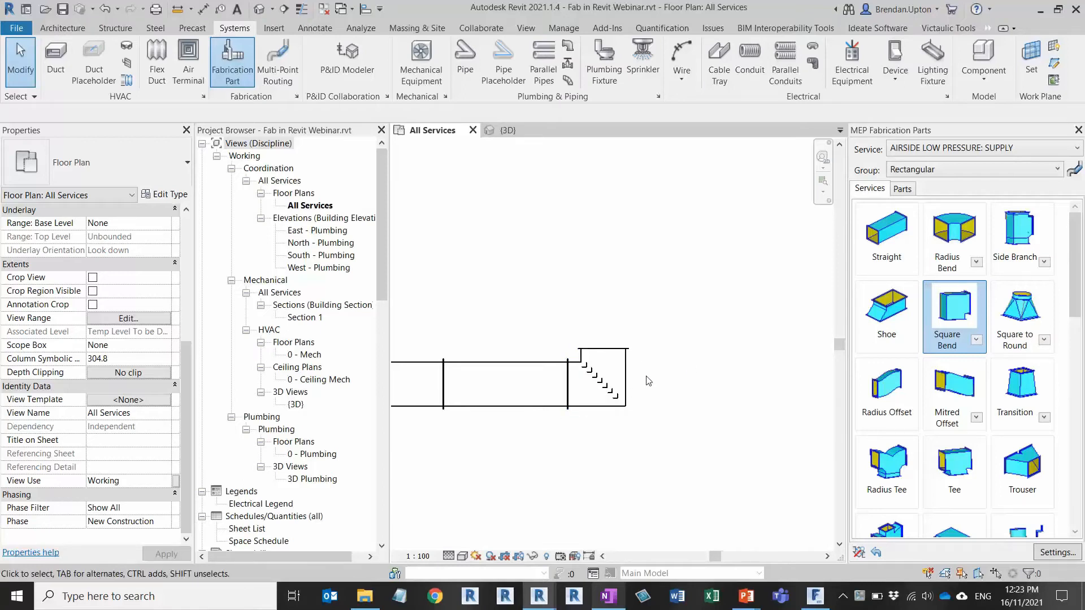
scroll(669, 413, "down", 2)
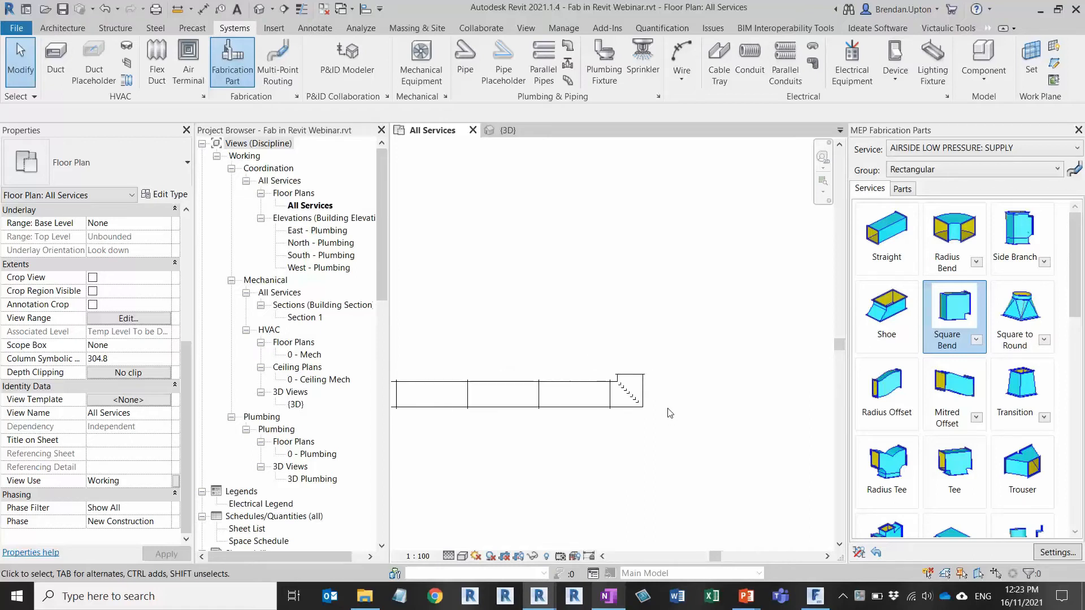
scroll(633, 404, "down", 2)
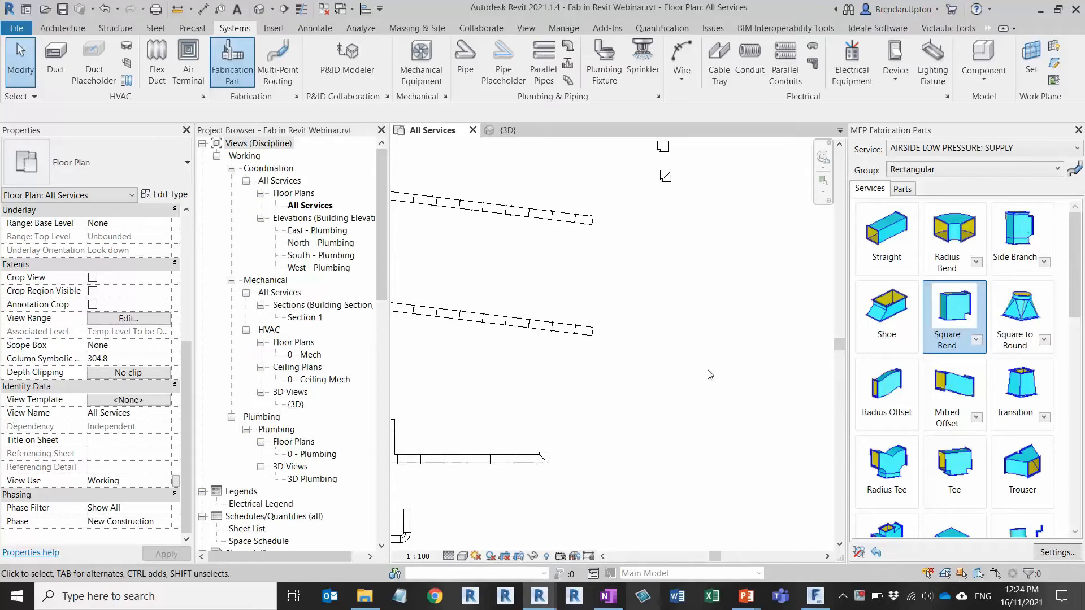
Step: Switch the fabrication parts group to Fittings + AP Holes
left_click(1050, 171)
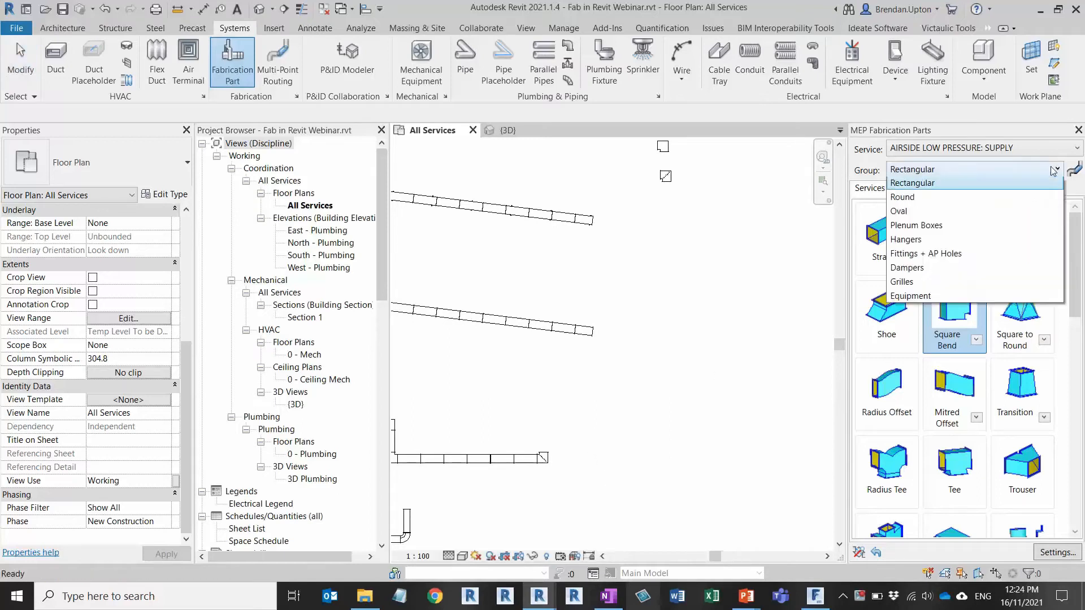
left_click(929, 258)
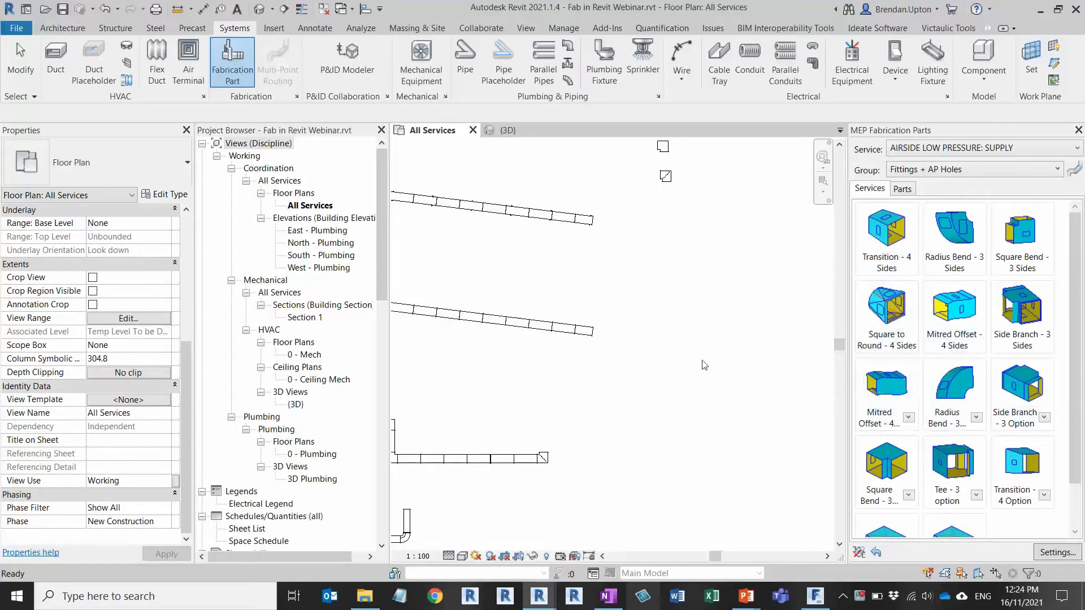
scroll(676, 316, "up", 1)
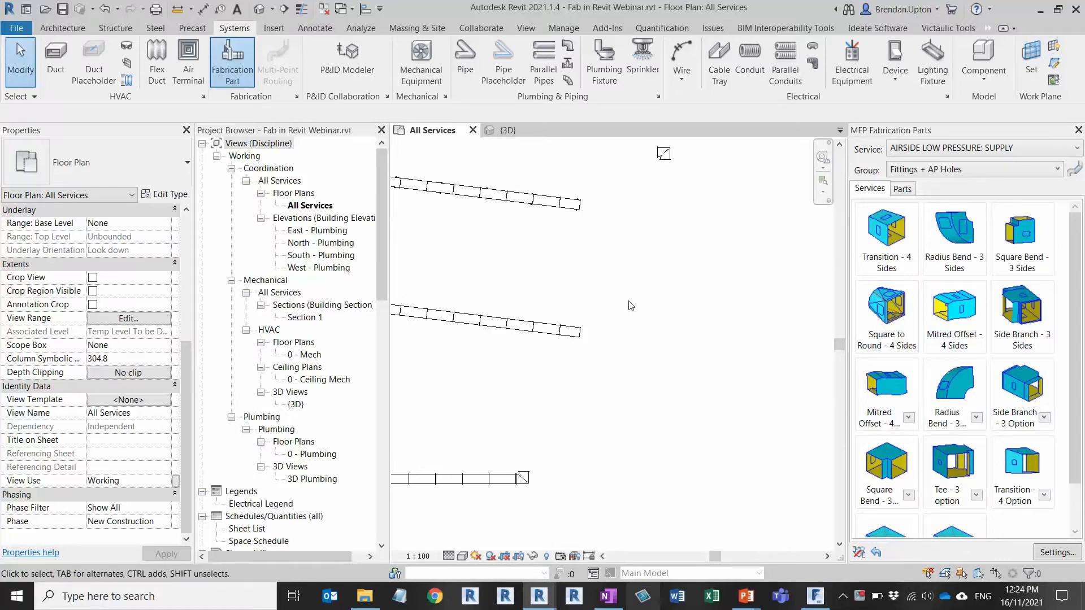
scroll(611, 287, "down", 2)
scroll(614, 271, "up", 1)
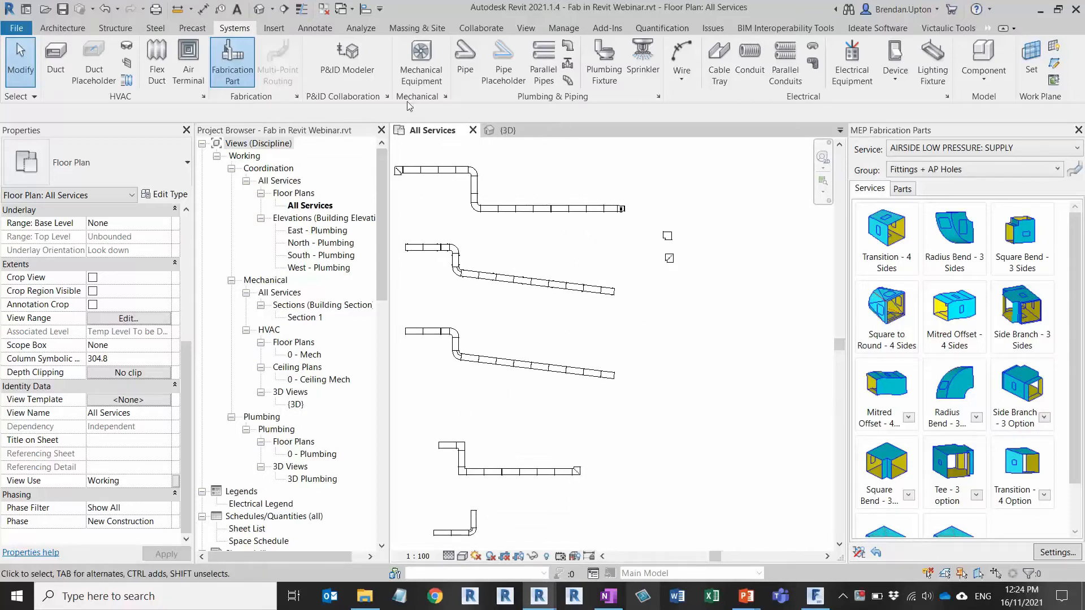
Step: In the 3D view, place a Transition - 4 Sides fitting on the open end of a straight duct run
left_click(258, 10)
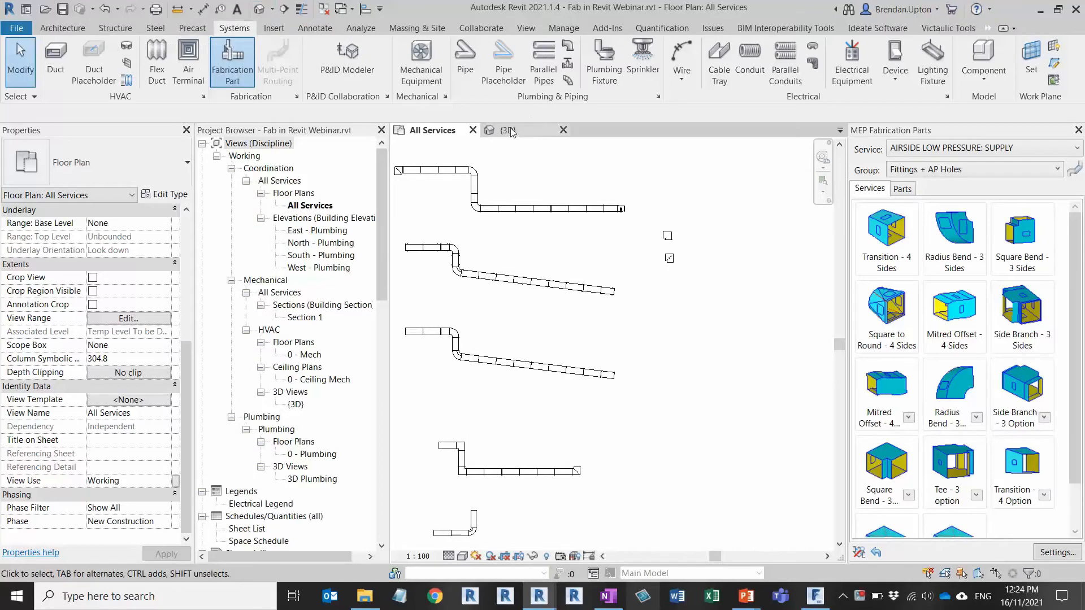
left_click(797, 190)
scroll(615, 396, "up", 5)
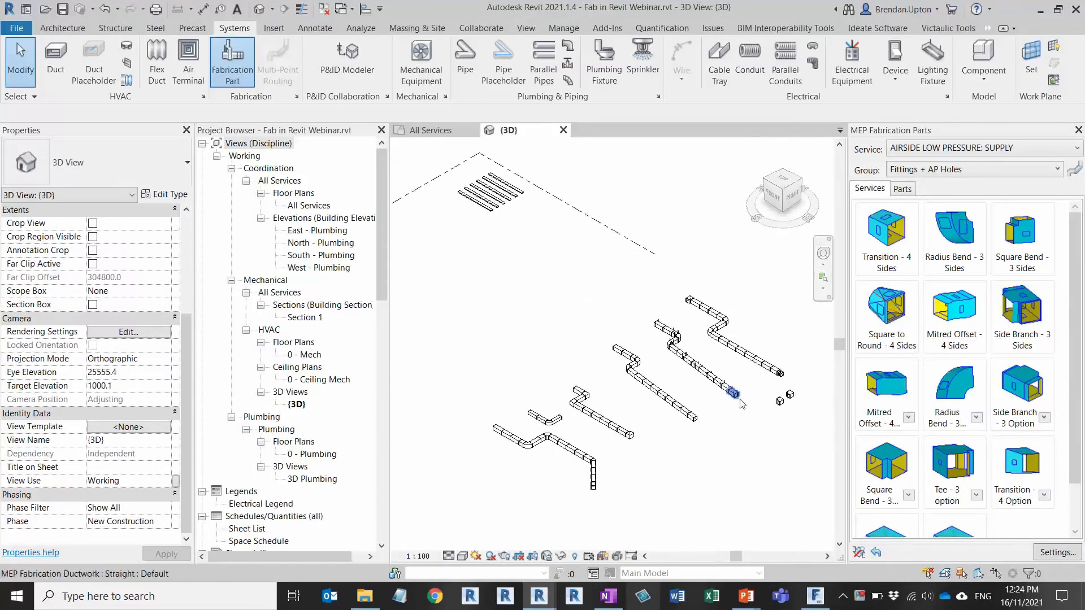
middle_click_drag(729, 334, 730, 370)
scroll(664, 297, "up", 3)
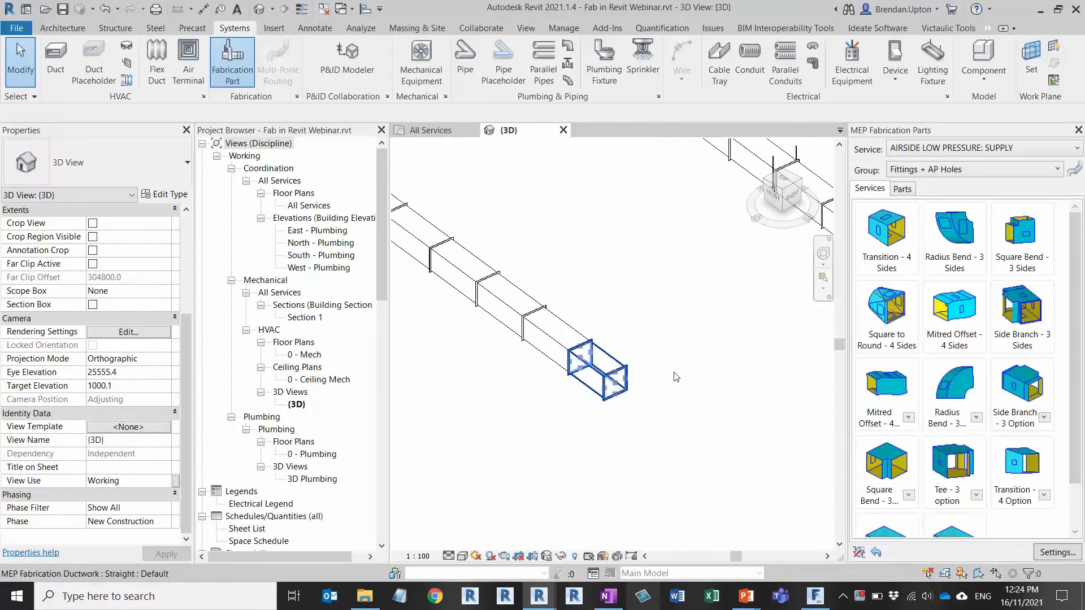
left_click(887, 237)
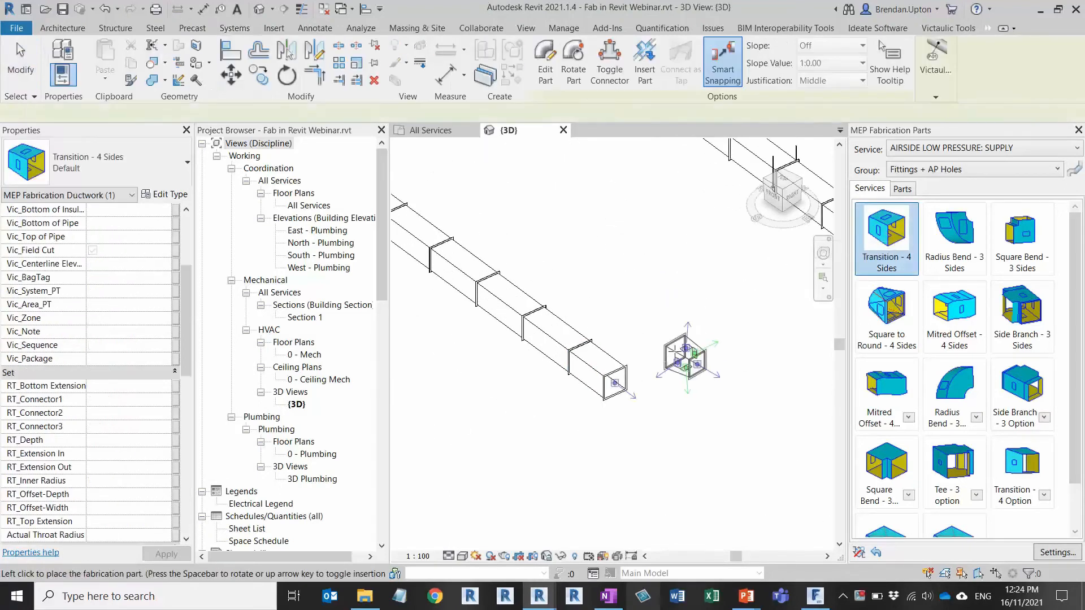
left_click(624, 378)
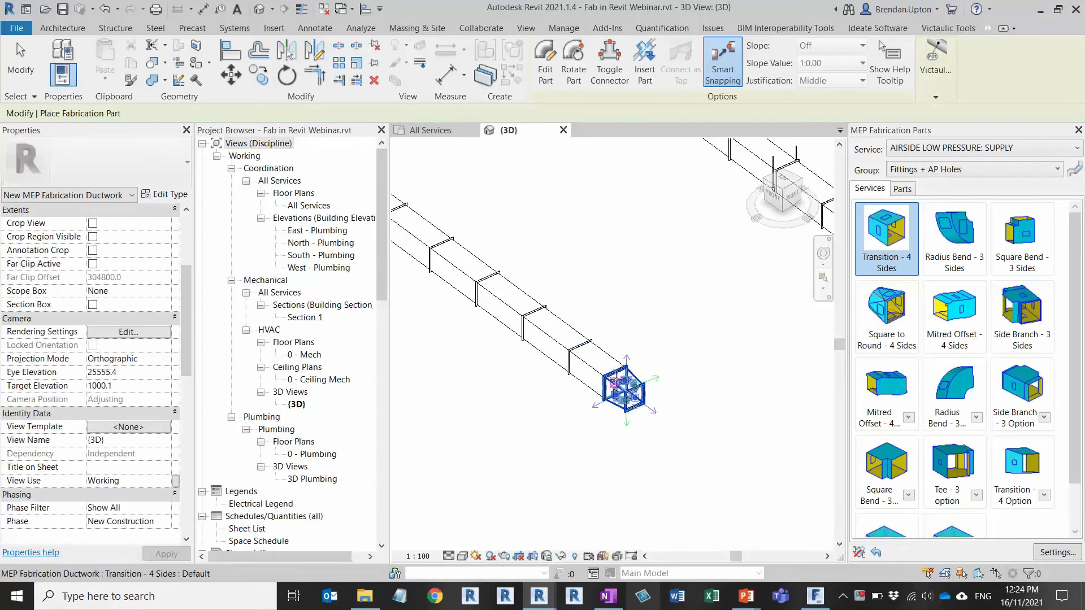
key("Escape")
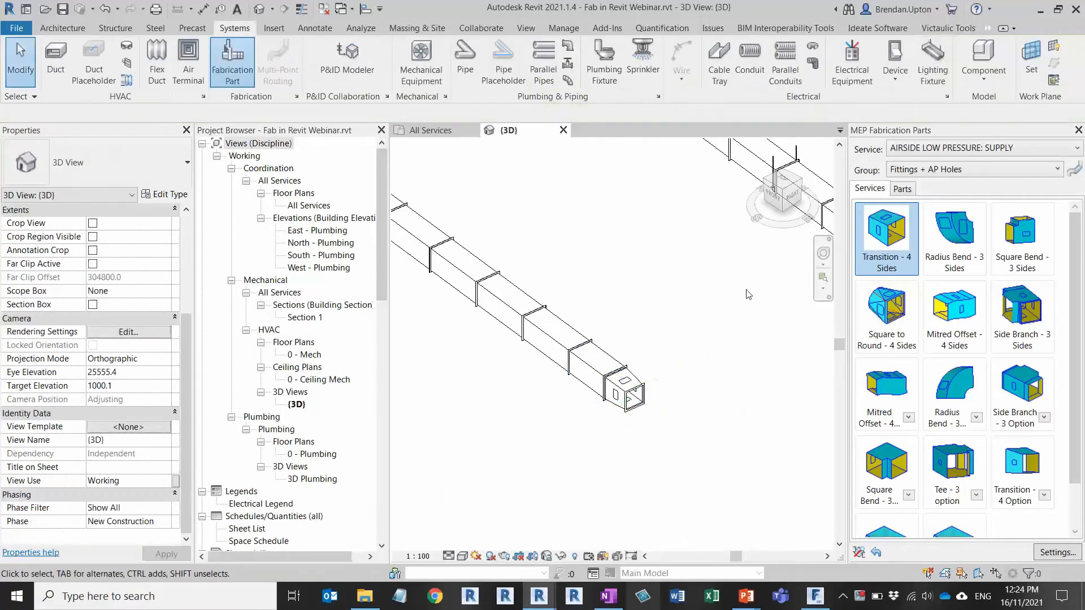
Step: Check the variants offered for Transition in the Rectangular group, and return to the Fittings + AP Holes group
left_click(971, 174)
left_click(925, 187)
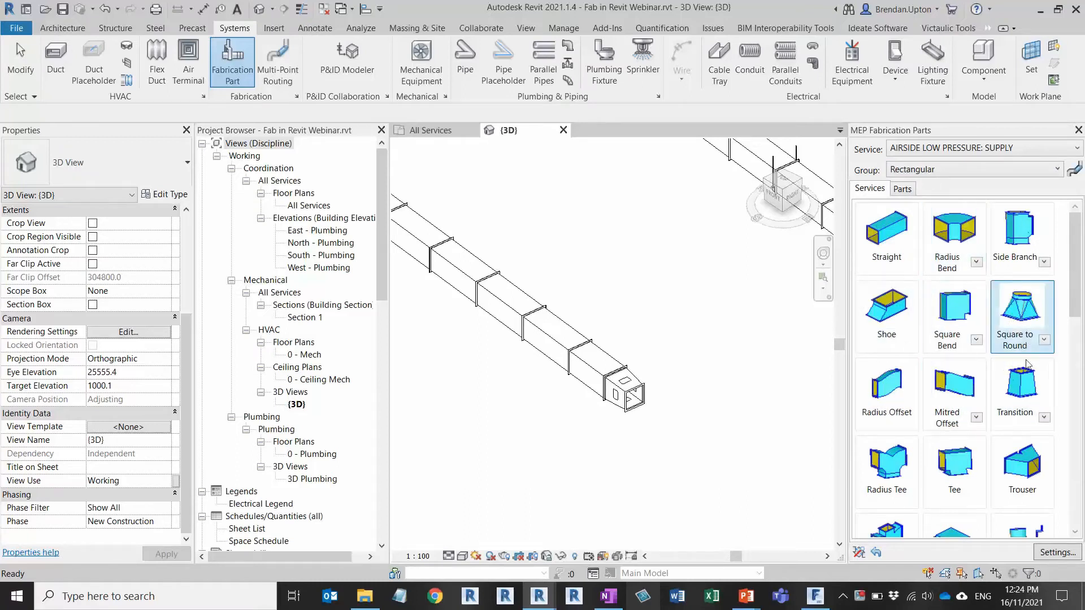
left_click(1045, 418)
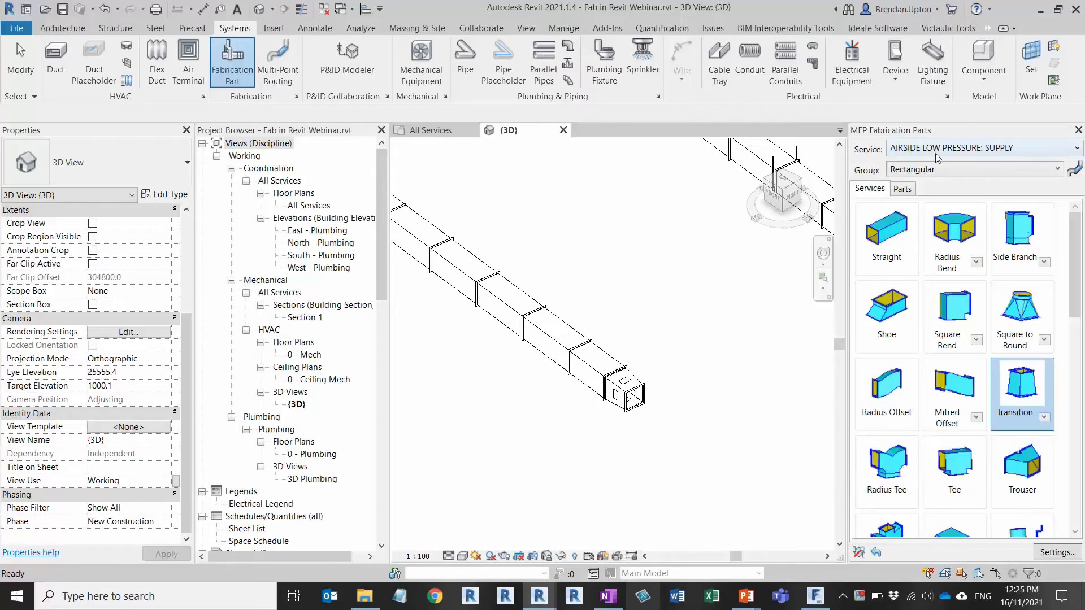
left_click(952, 171)
left_click(927, 255)
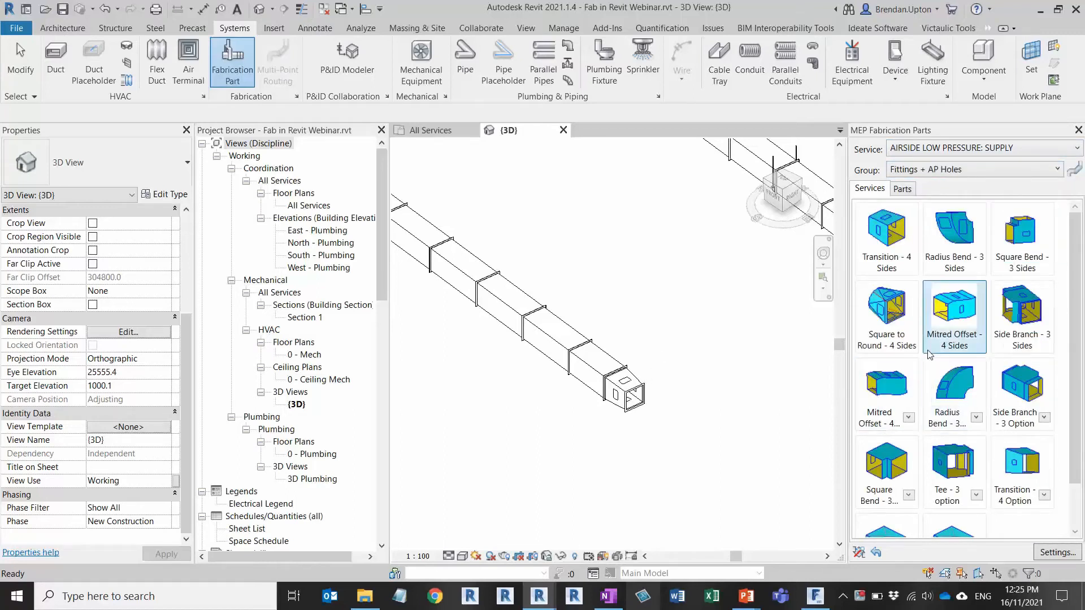
Step: Place an Unrestricted: AP3 250x150 (208x126) access panel on the top hole of the Transition - 4 Sides fitting
scroll(924, 358, "down", 1)
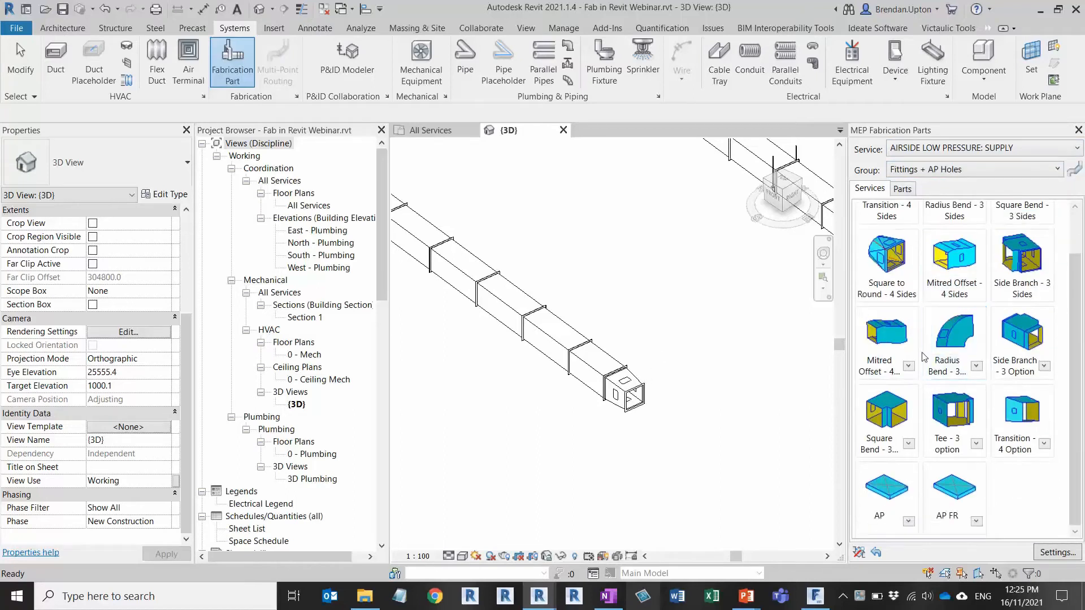
left_click(909, 521)
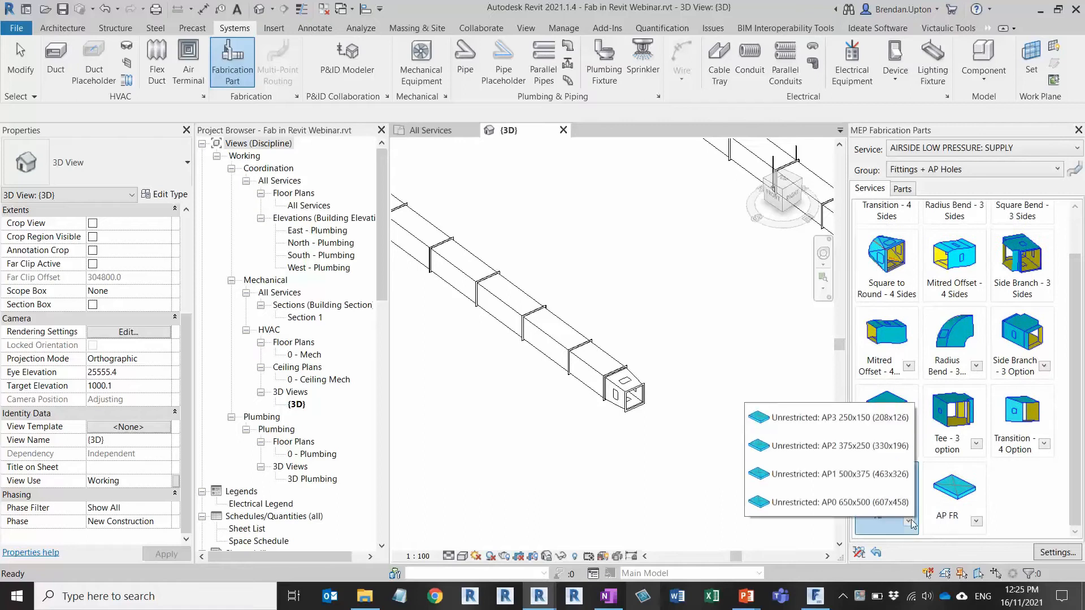
left_click(833, 422)
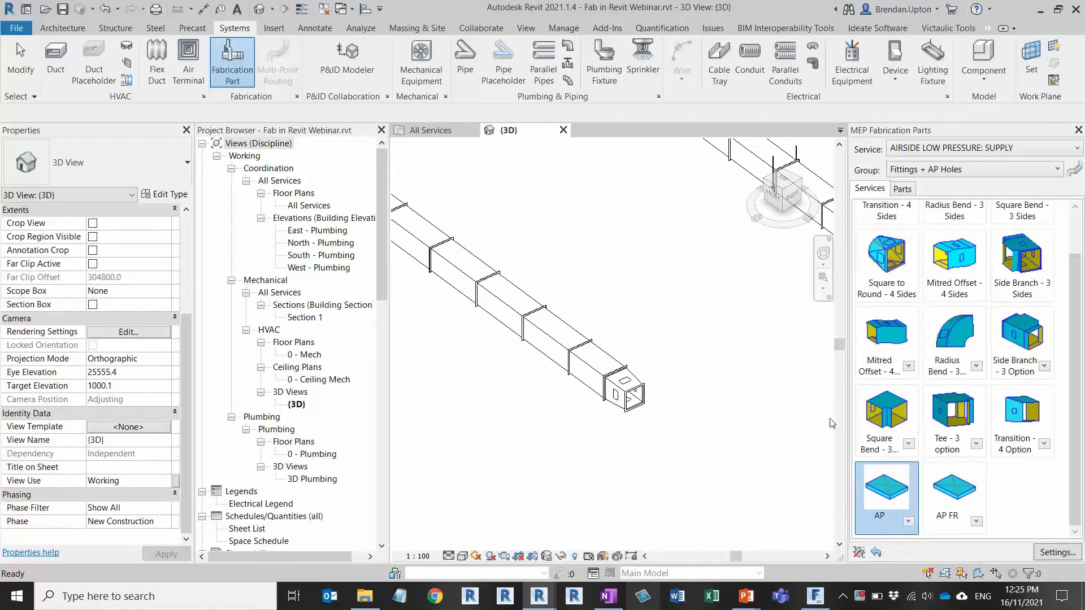
scroll(618, 385, "up", 3)
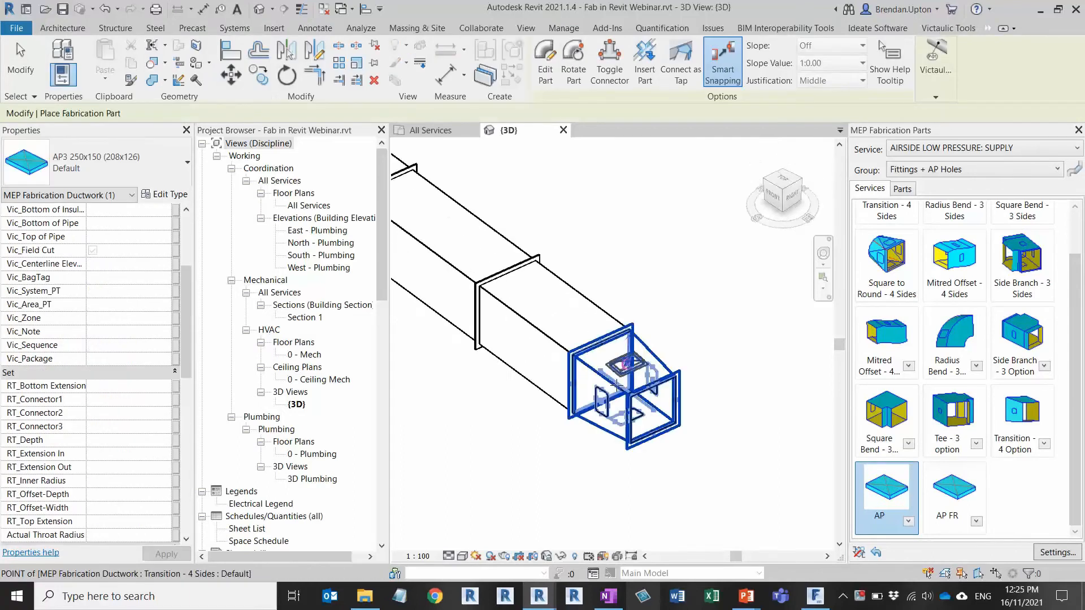
scroll(618, 386, "up", 3)
left_click(637, 342)
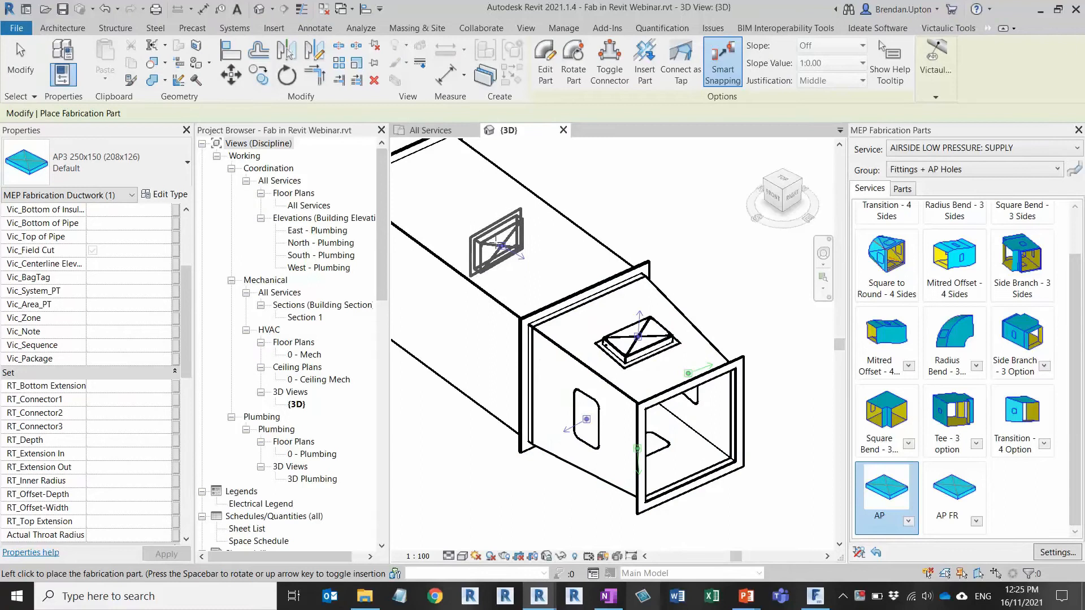
Step: Place another AP3 250x150 access panel on the visible side hole of the same transition, and end part placement
middle_click_drag(486, 274, 600, 286)
scroll(600, 286, "down", 1)
scroll(598, 288, "down", 2)
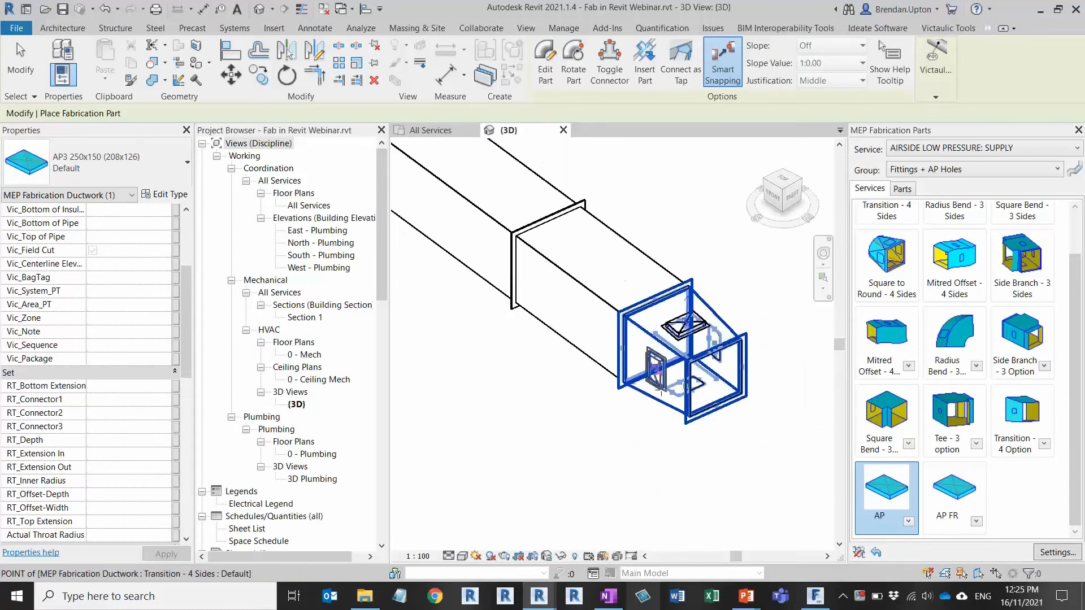
scroll(661, 381, "up", 2)
scroll(668, 366, "up", 4)
middle_click_drag(668, 368, 521, 373)
scroll(533, 399, "down", 2)
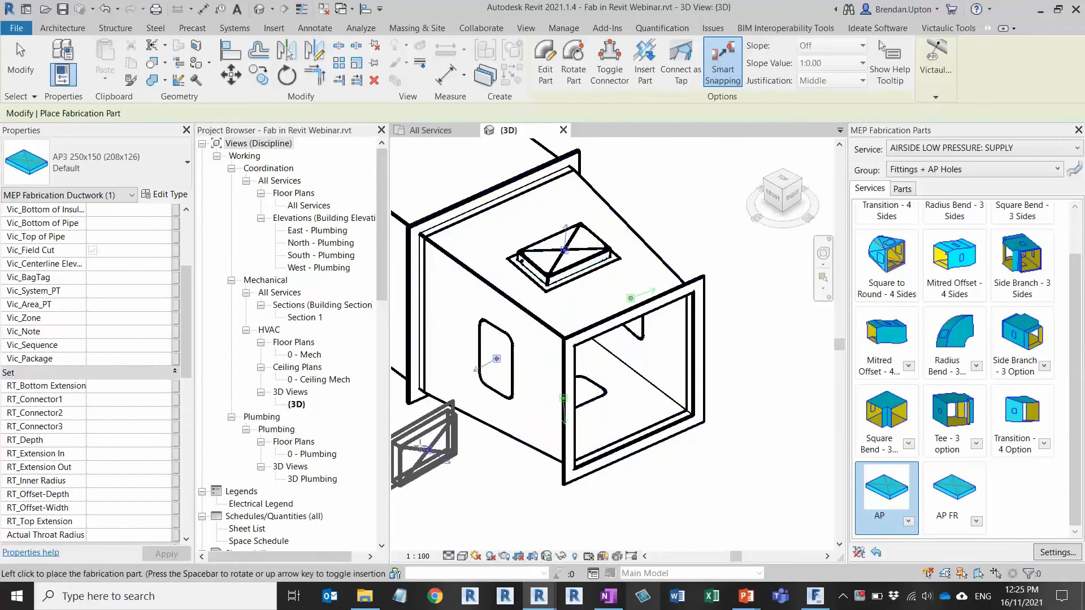
left_click(479, 374)
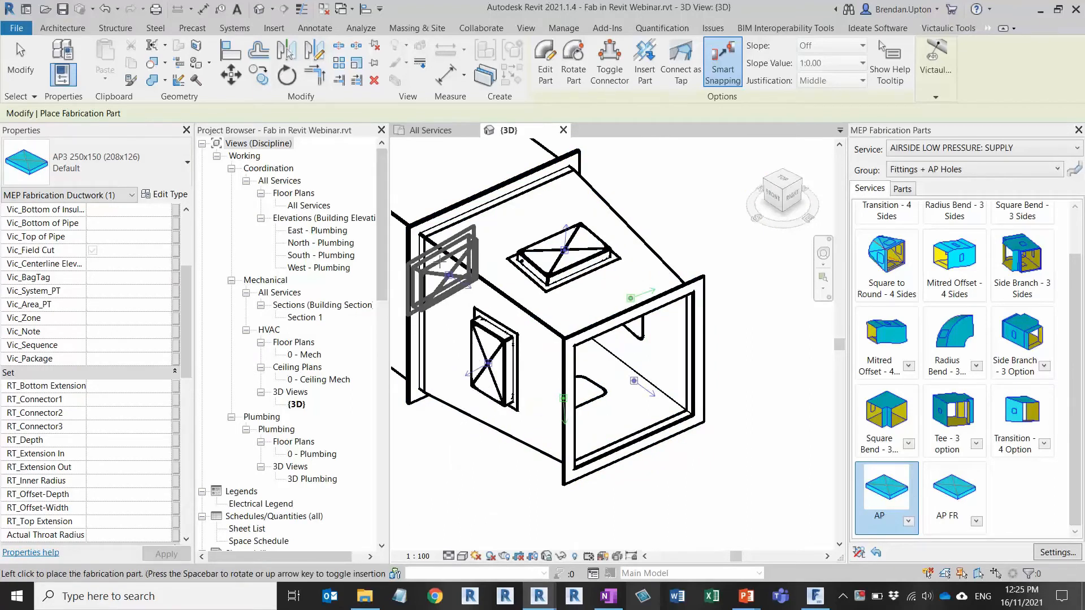
scroll(485, 271, "down", 2)
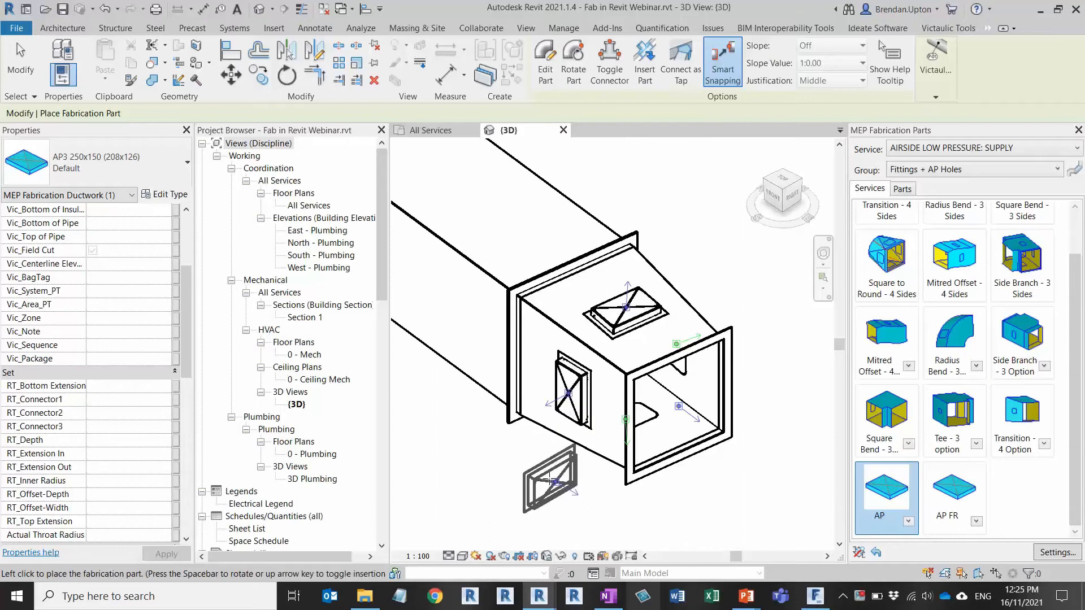
key("Escape")
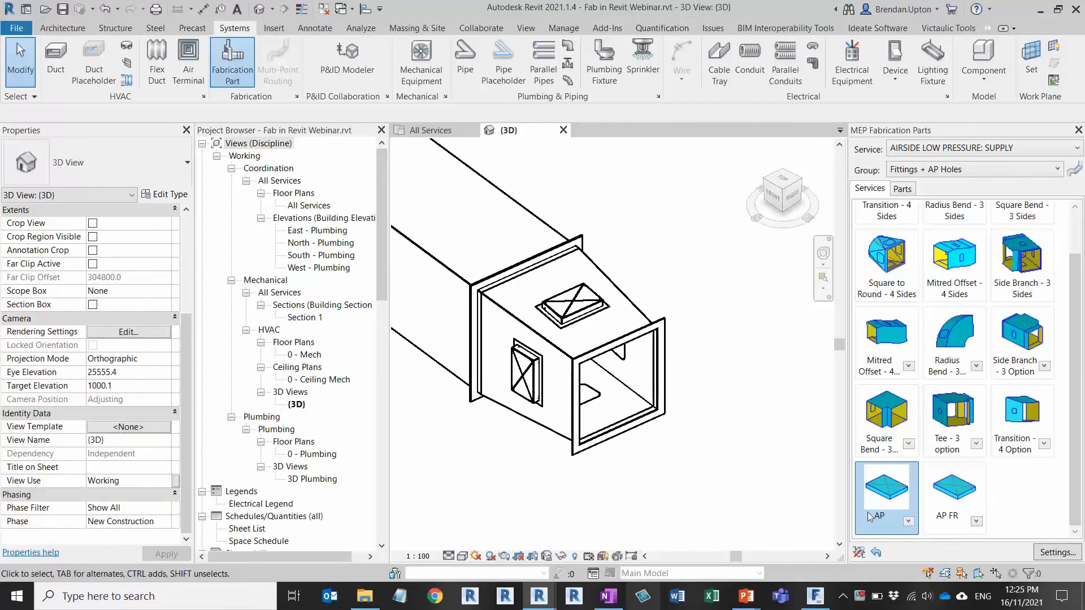
Step: Check the access panel sizes offered for the AP part, leaving no duct selected
left_click(909, 522)
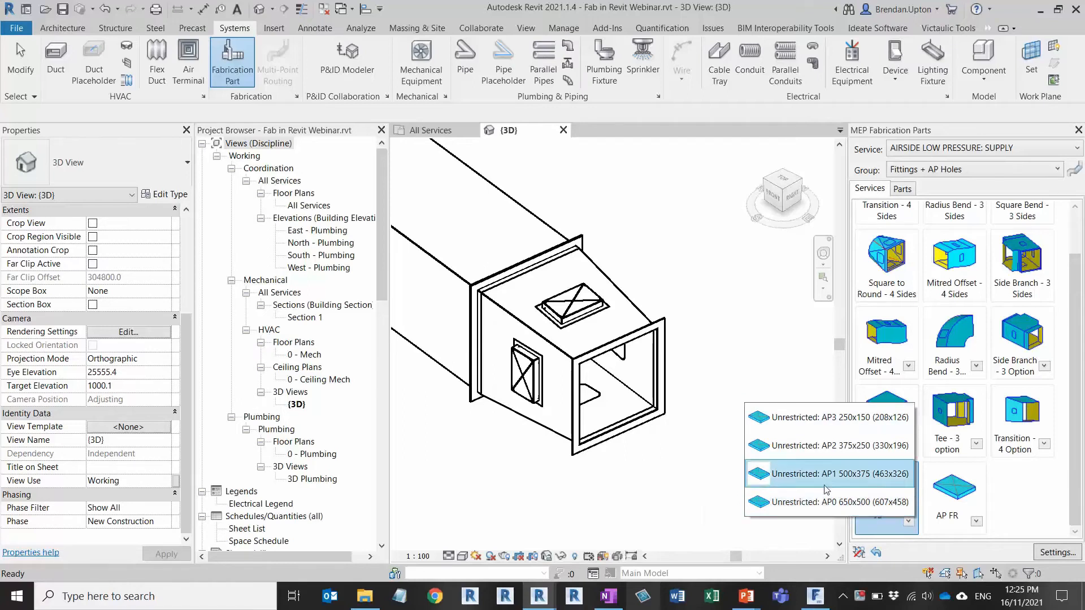
left_click(706, 469)
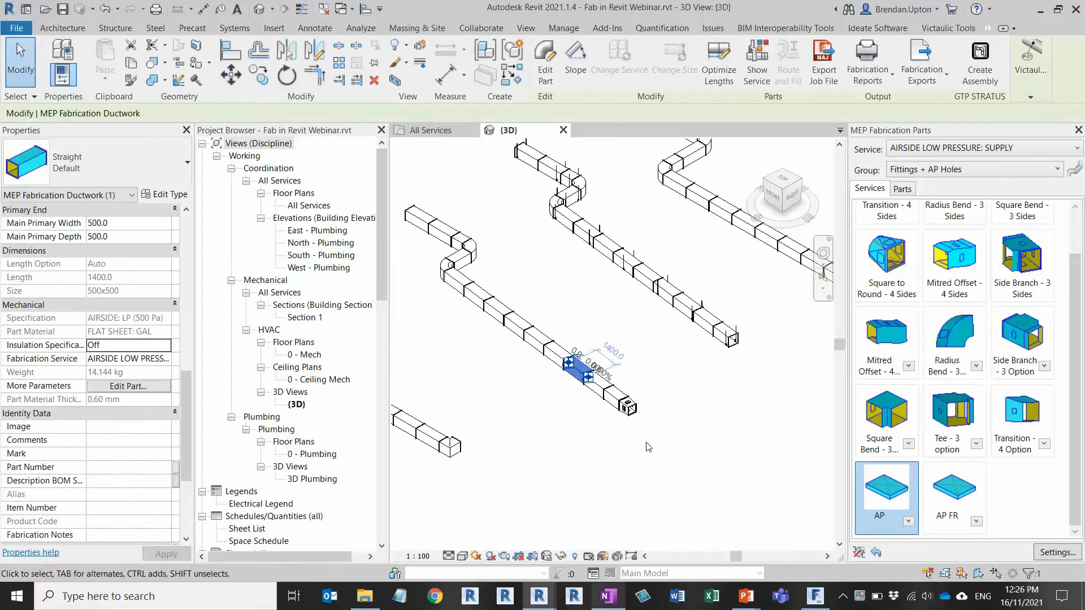
left_click(647, 446)
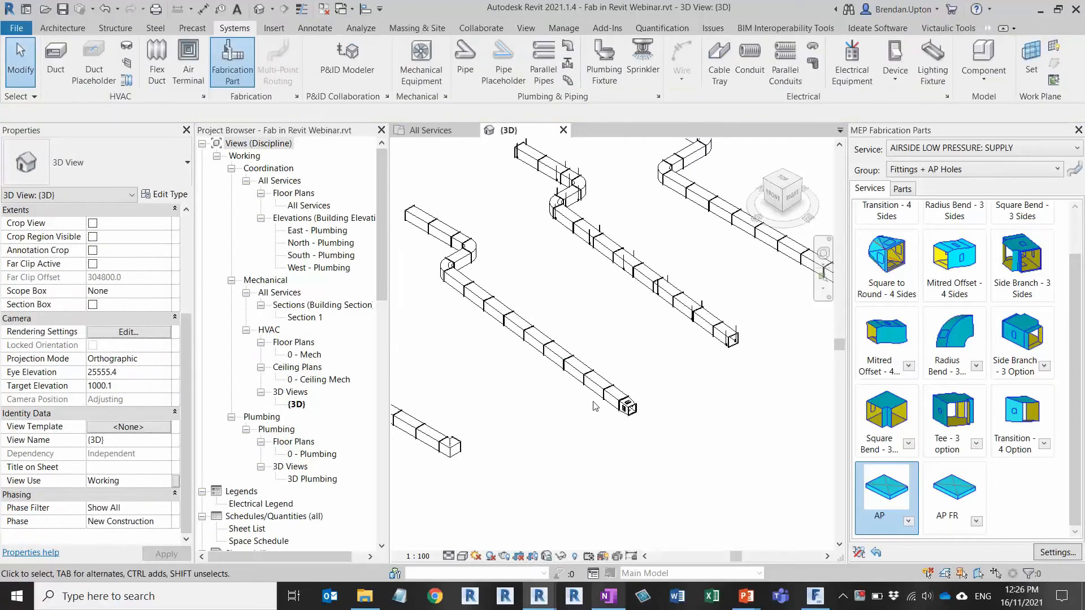
Step: Examine the CONSTRUCTION and DESIGN glasswool options offered as insulation specification for a straight section of the duct run
middle_click_drag(596, 405, 613, 423)
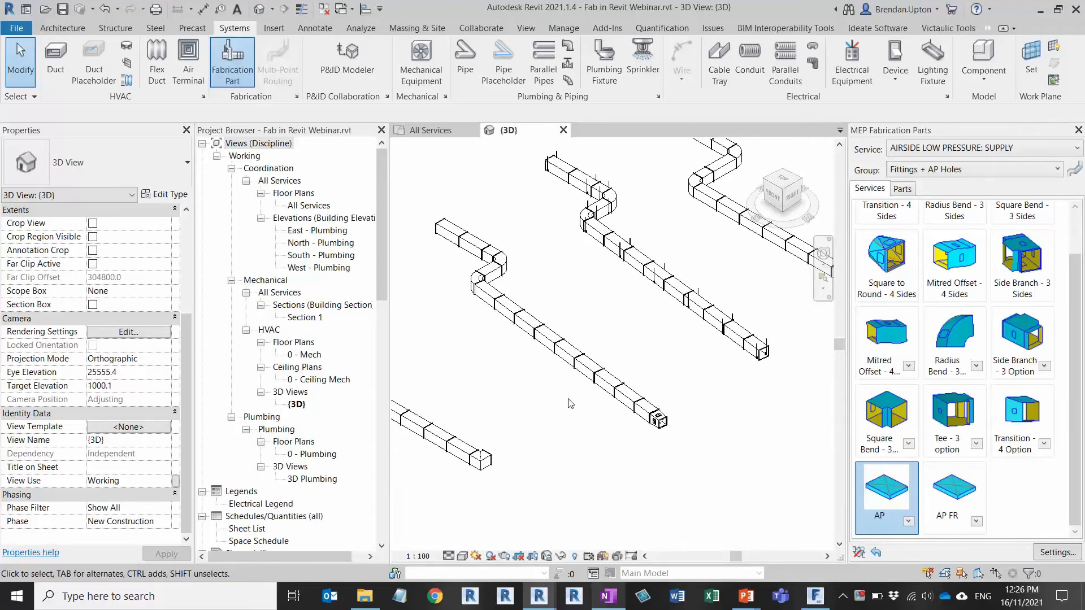
scroll(571, 403, "up", 3)
scroll(633, 391, "up", 2)
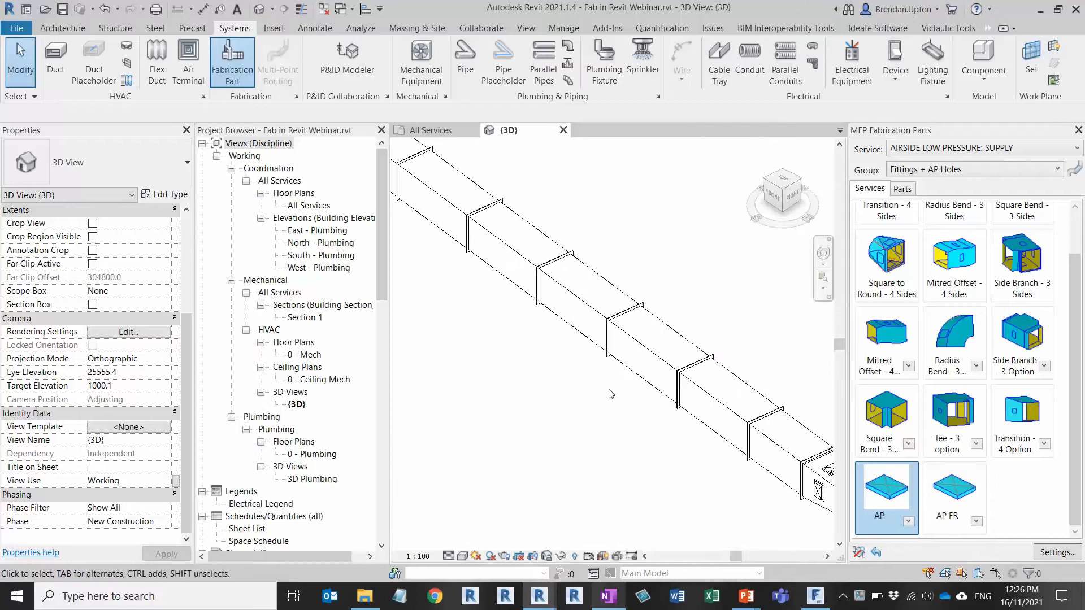
left_click(639, 351)
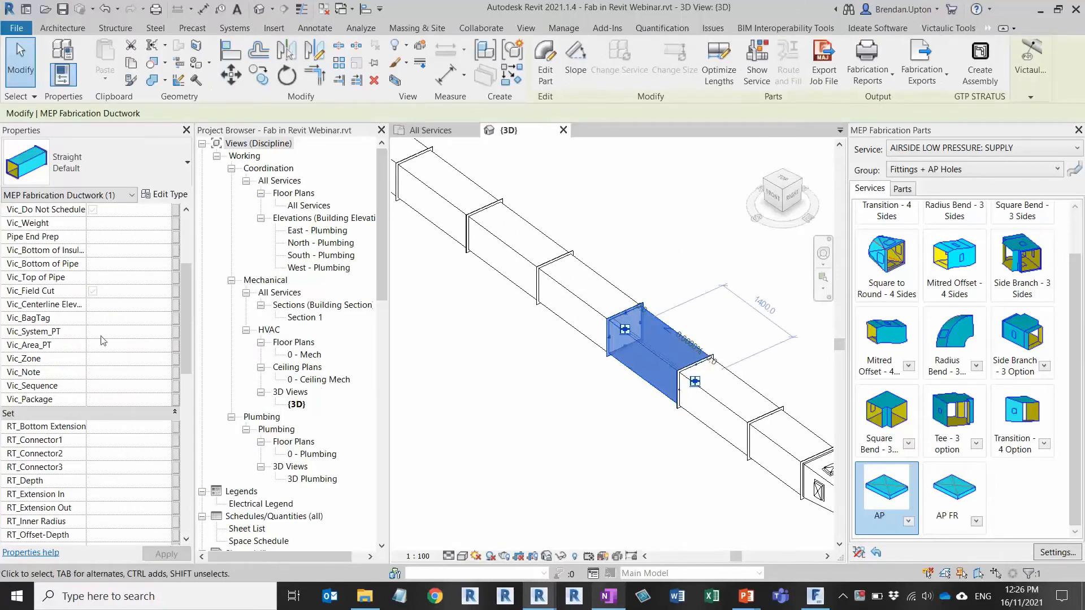
scroll(112, 322, "down", 8)
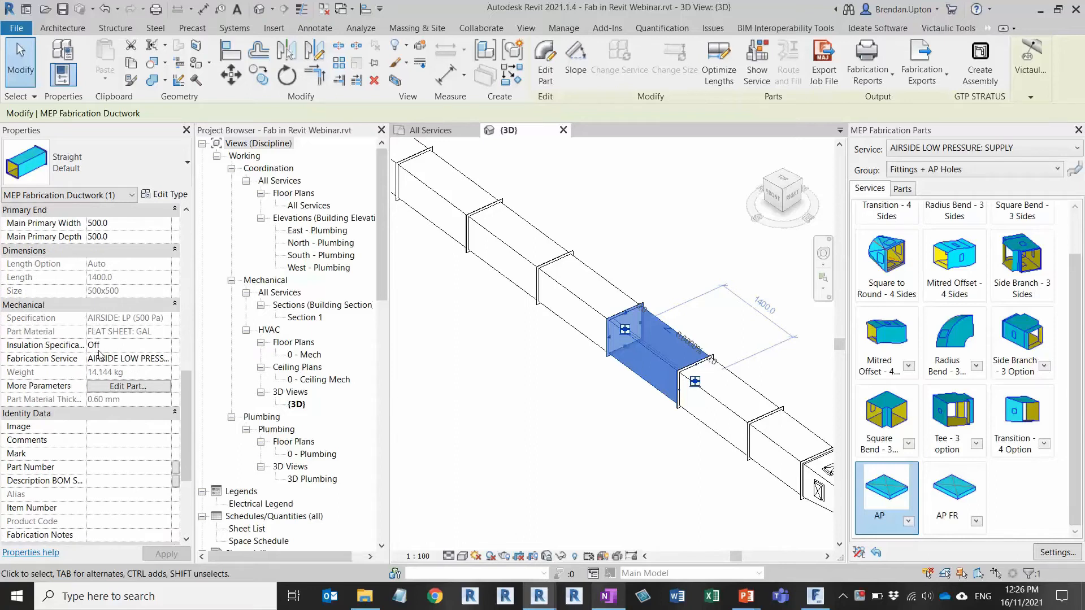
left_click(166, 345)
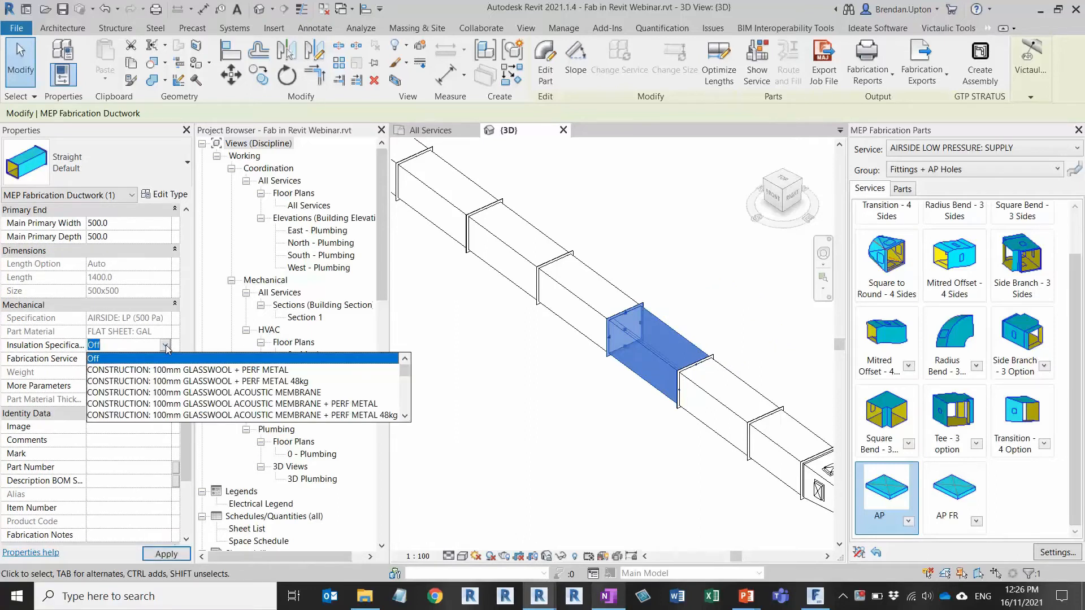
left_click_drag(405, 372, 403, 385)
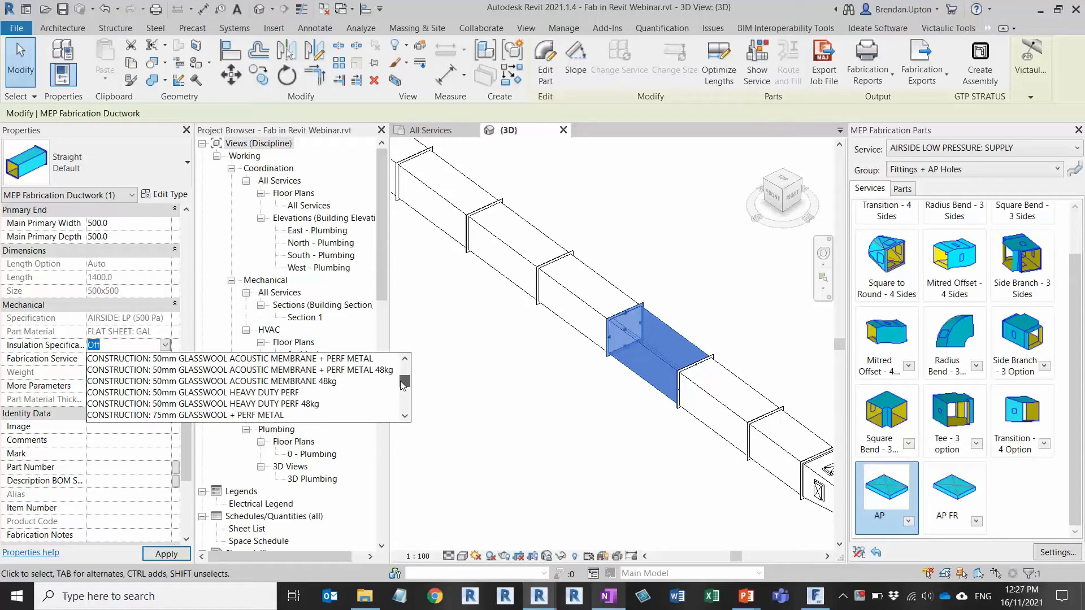
left_click_drag(401, 382, 400, 375)
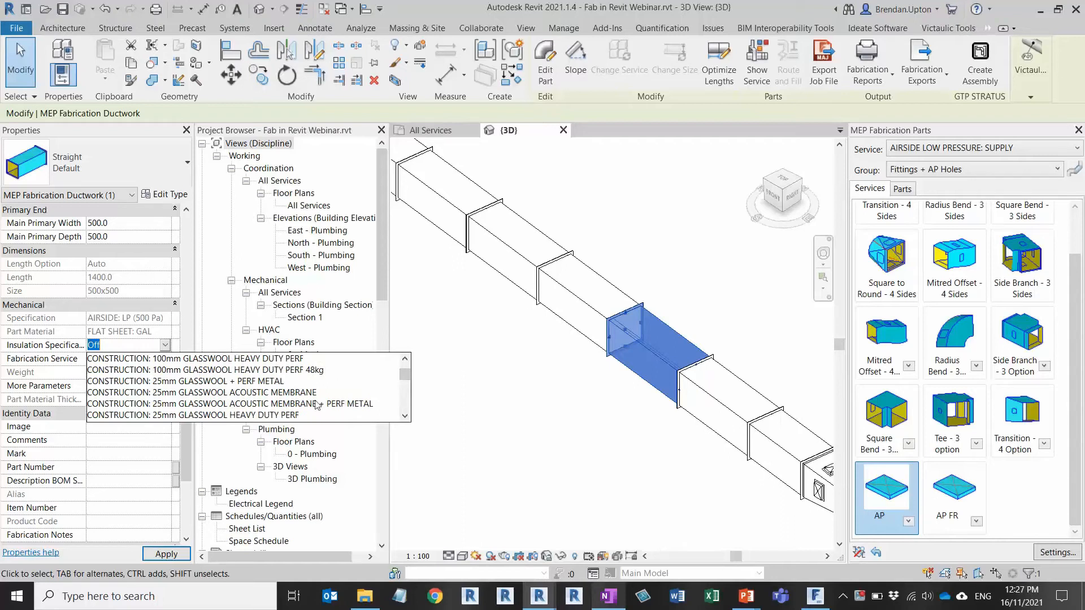
scroll(131, 376, "down", 5)
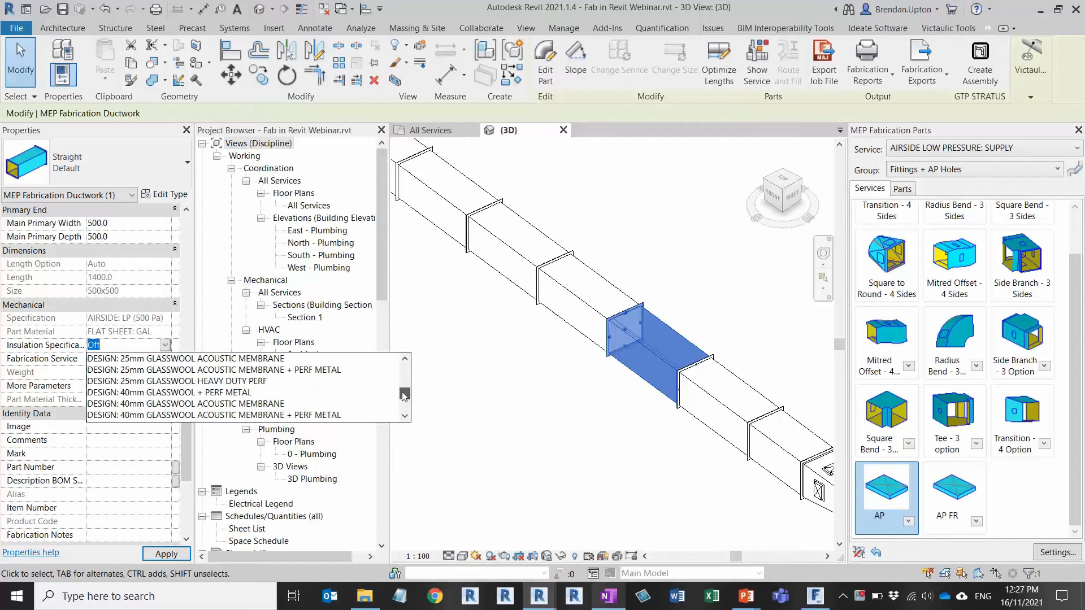
left_click_drag(405, 392, 405, 370)
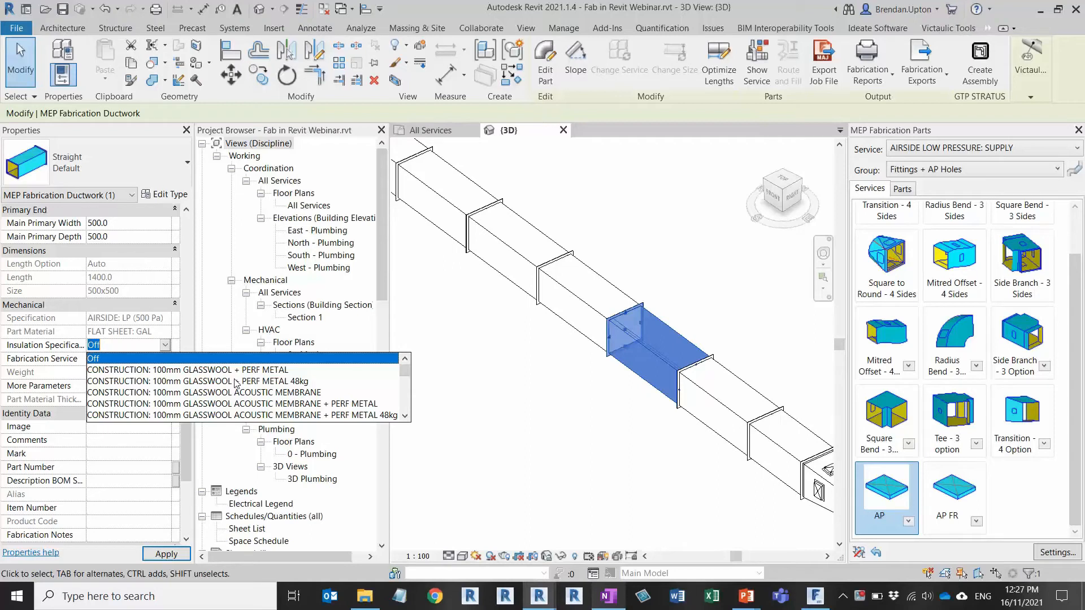
left_click_drag(405, 369, 297, 392)
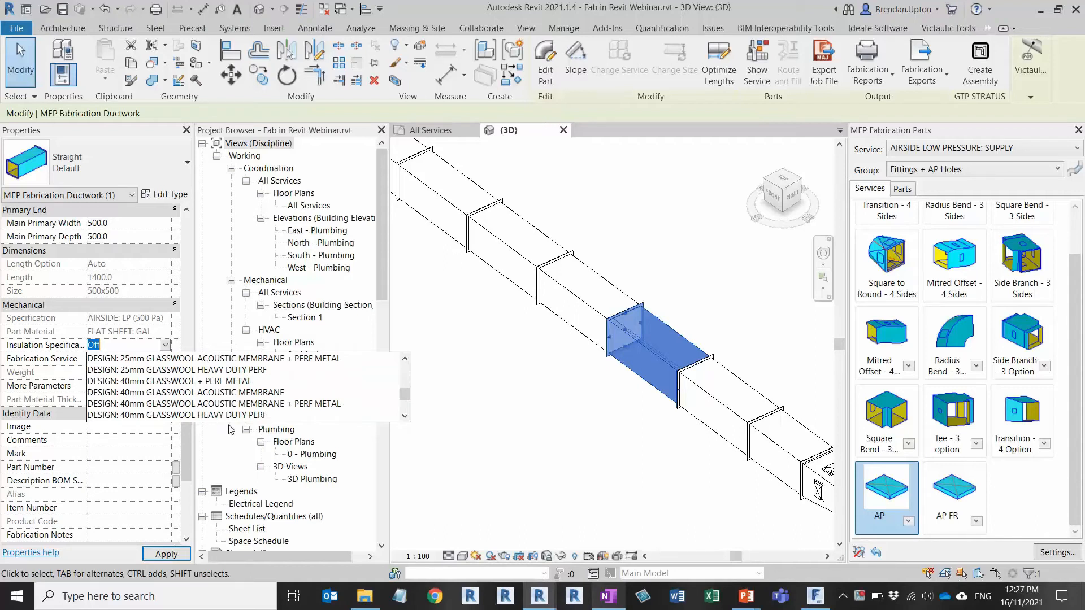
left_click_drag(405, 395, 406, 370)
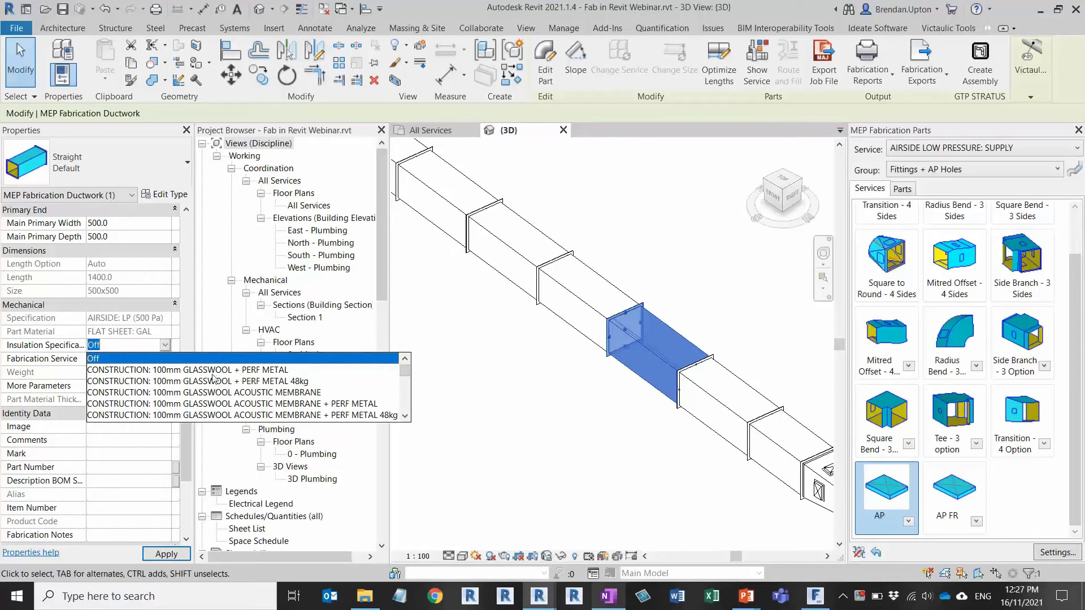
left_click_drag(406, 371, 405, 391)
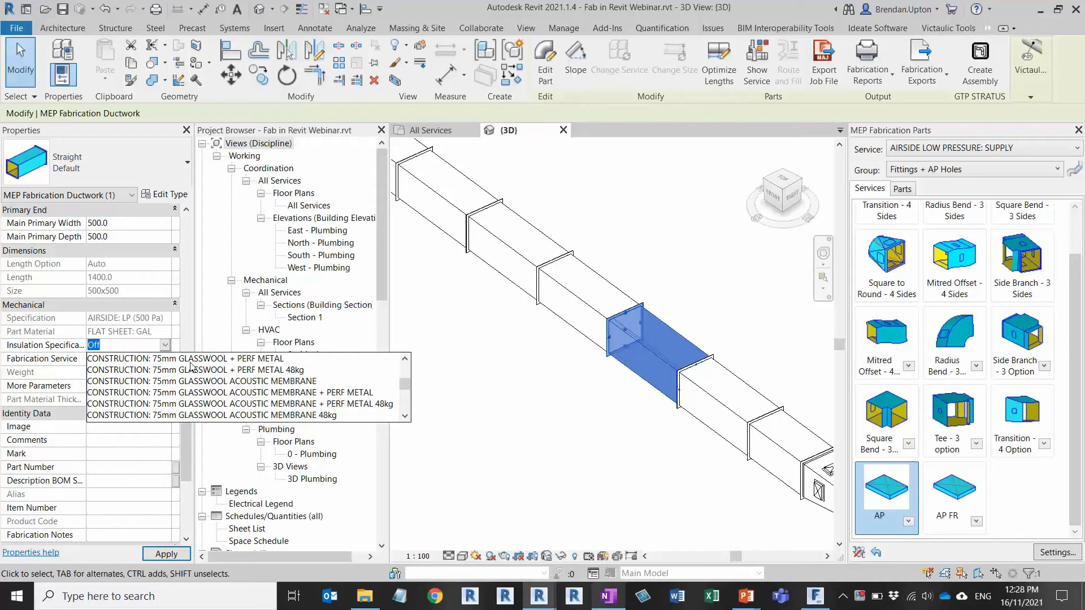
left_click(164, 346)
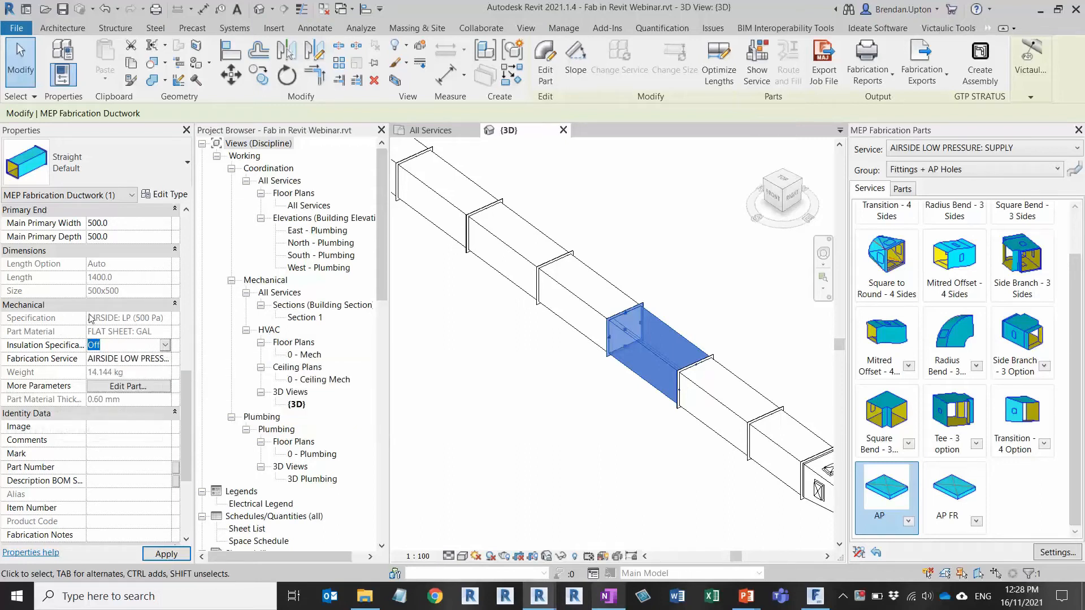
left_click(82, 346)
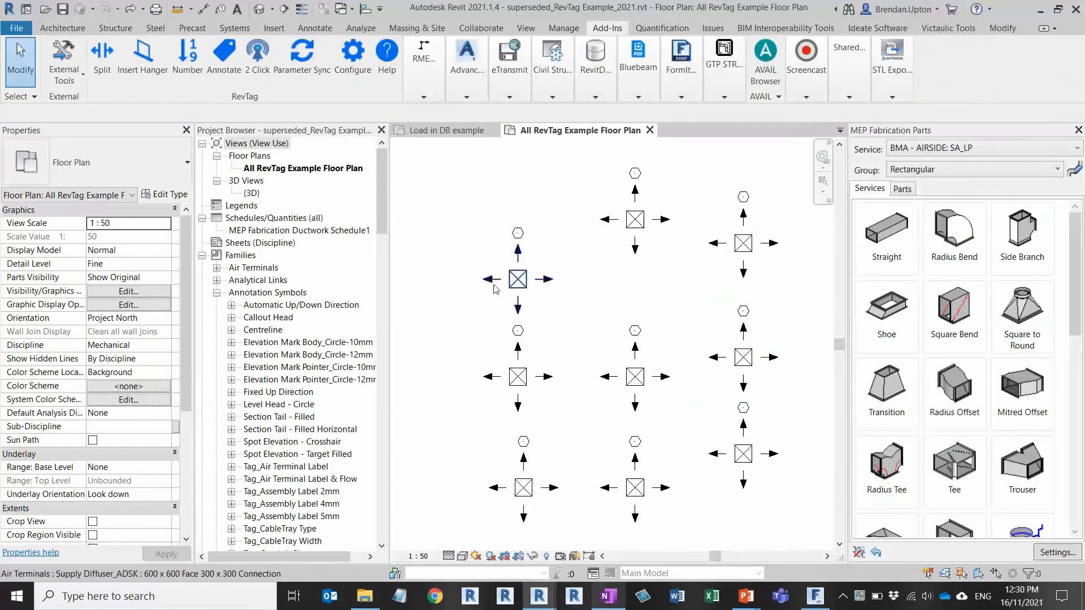
Step: Examine the air terminals and the neighbouring duct runs in the All RevTag Example Floor Plan
scroll(706, 339, "down", 4)
scroll(584, 323, "down", 1)
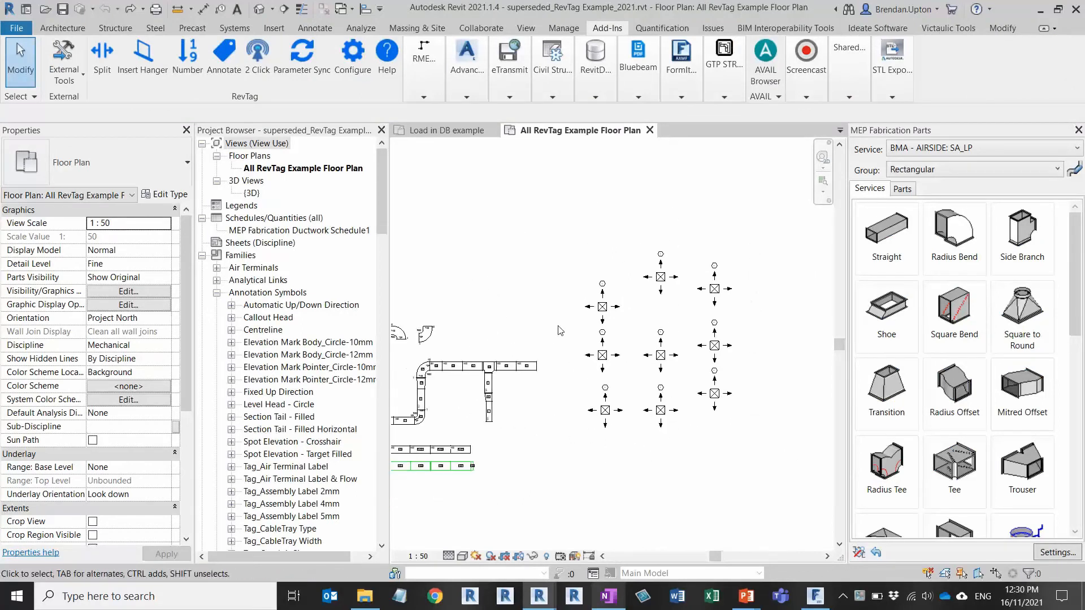
middle_click_drag(573, 390, 607, 390)
scroll(607, 369, "up", 1)
scroll(609, 369, "up", 1)
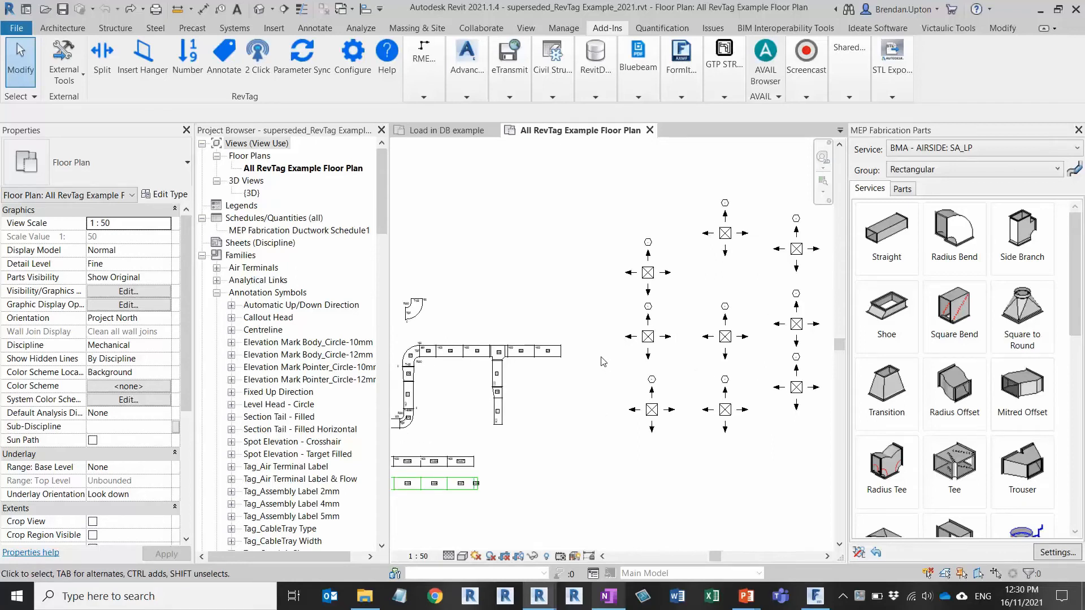
middle_click_drag(601, 300, 540, 333)
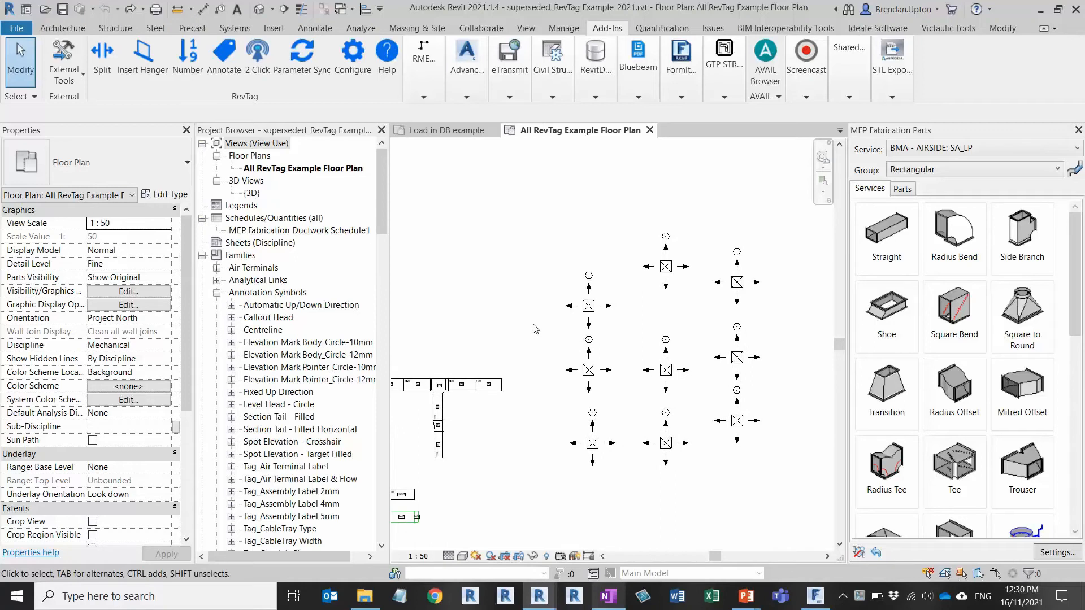
scroll(632, 359, "up", 2)
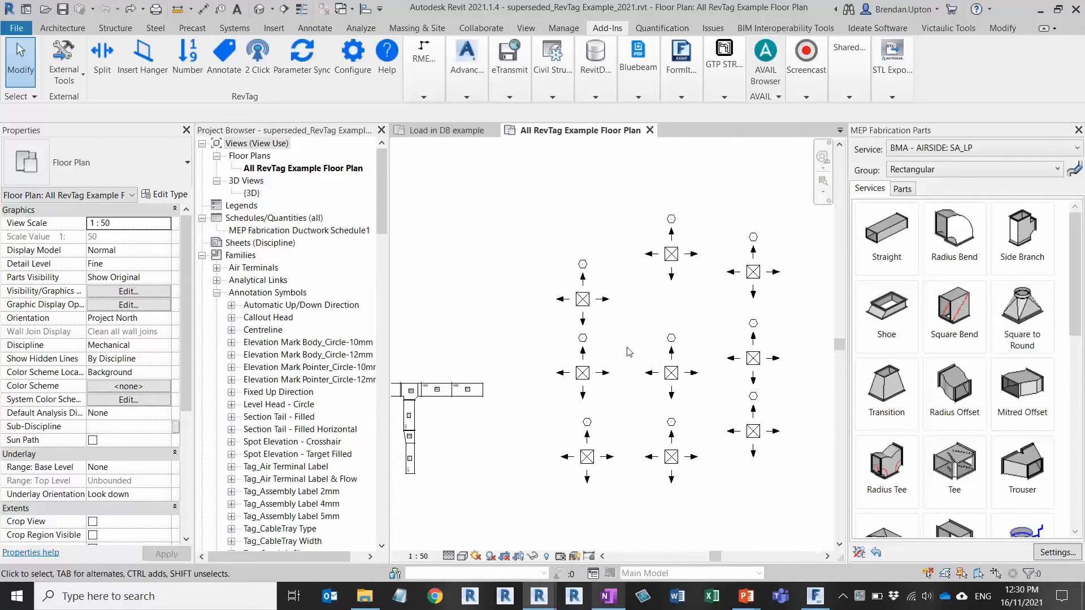
middle_click_drag(648, 340, 583, 323)
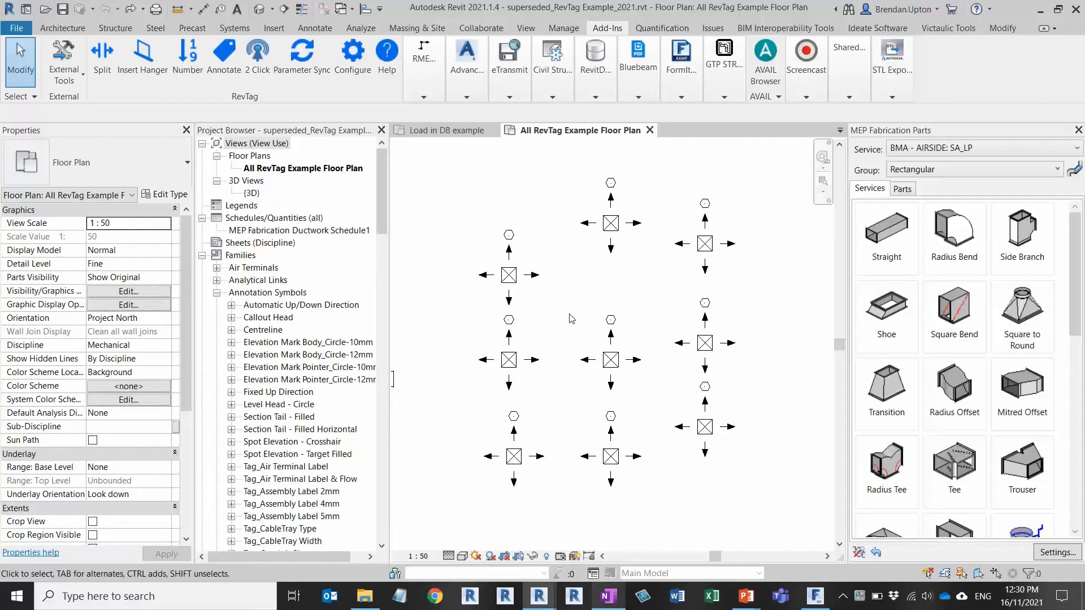
Step: Check the RevTag add-in's version information, and open the RevTag configuration
left_click(381, 60)
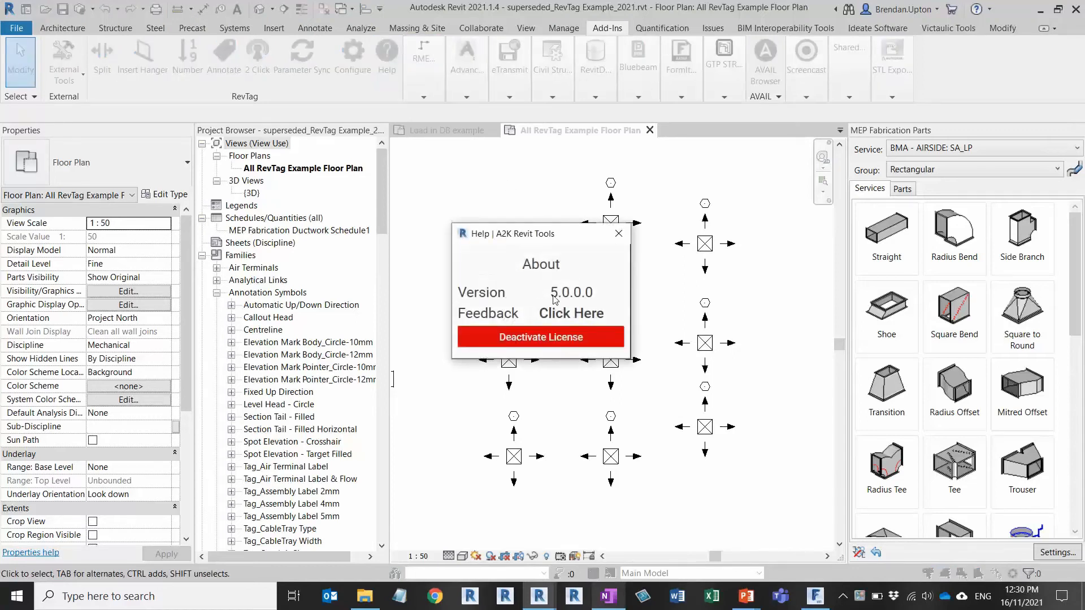
left_click(620, 236)
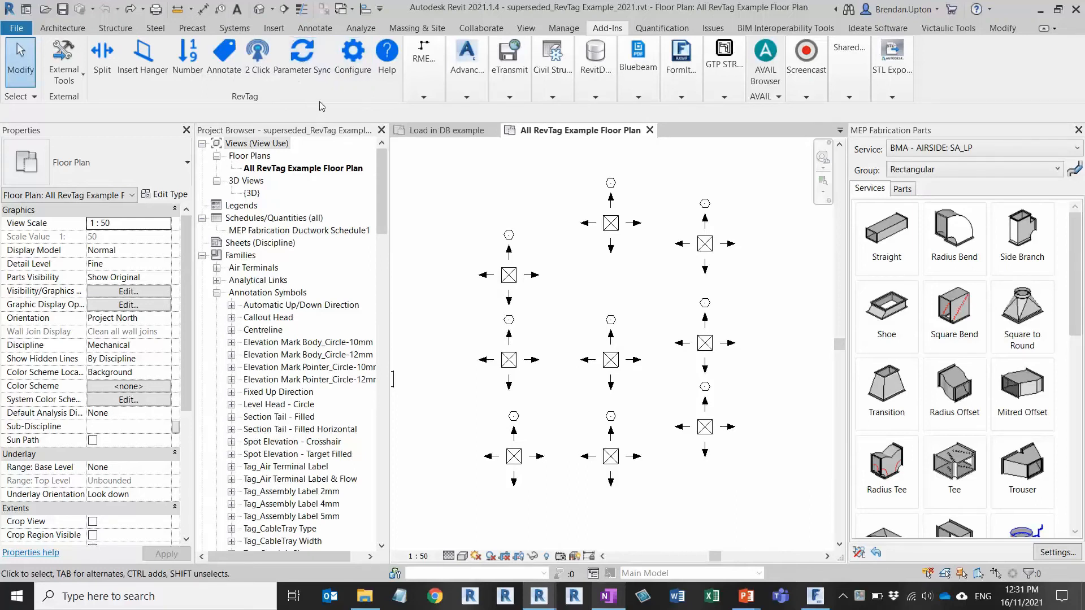
left_click(304, 62)
left_click(350, 54)
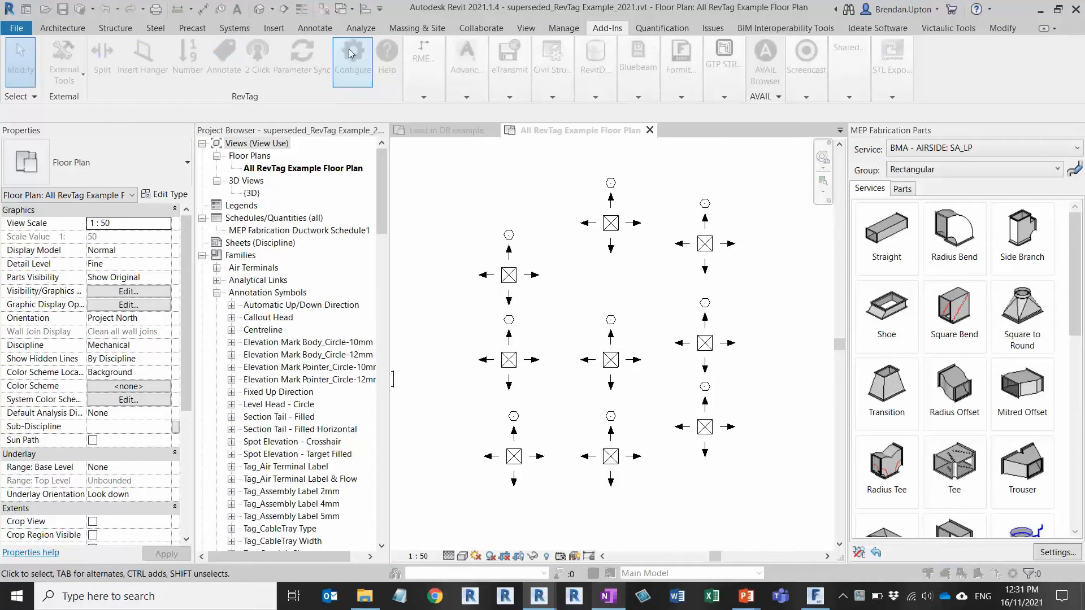
Step: Examine which fabrication dimensions are mapped to which shared parameters in the RevTag configuration
left_click_drag(356, 65, 378, 61)
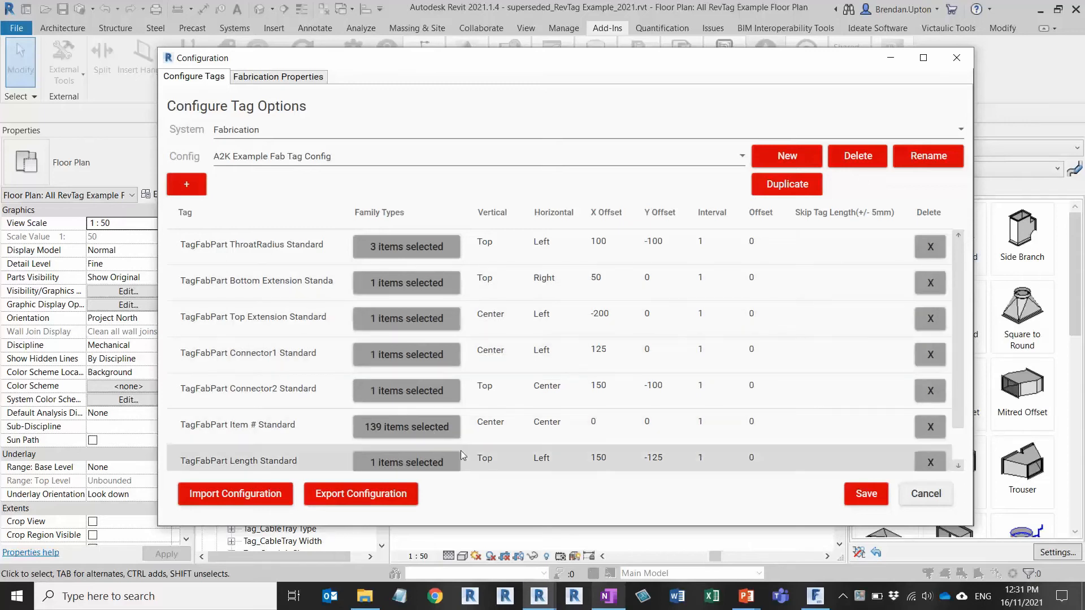
left_click(264, 78)
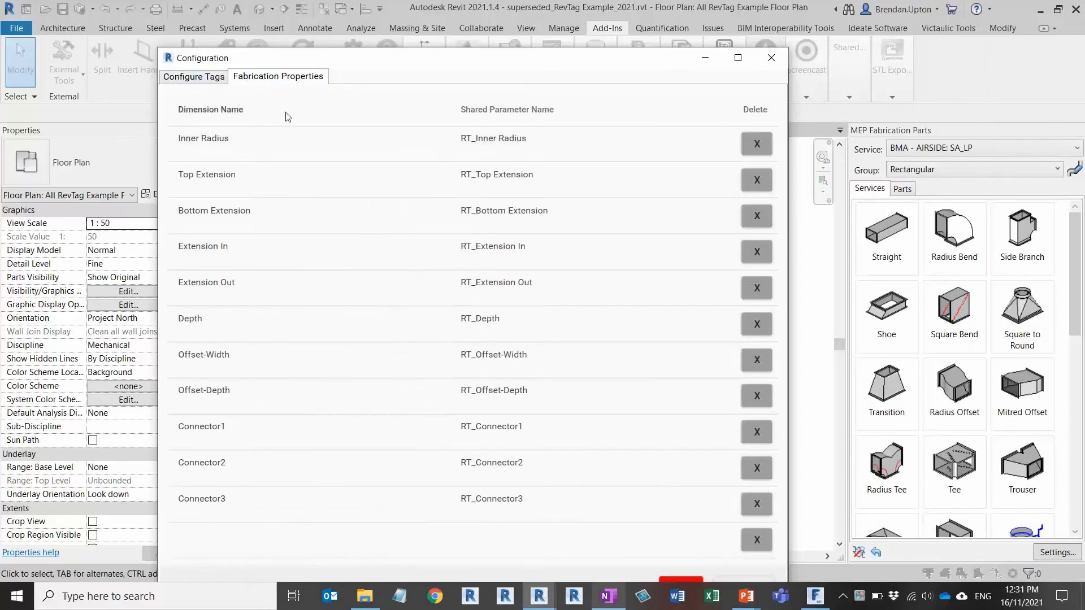
left_click_drag(325, 59, 310, 31)
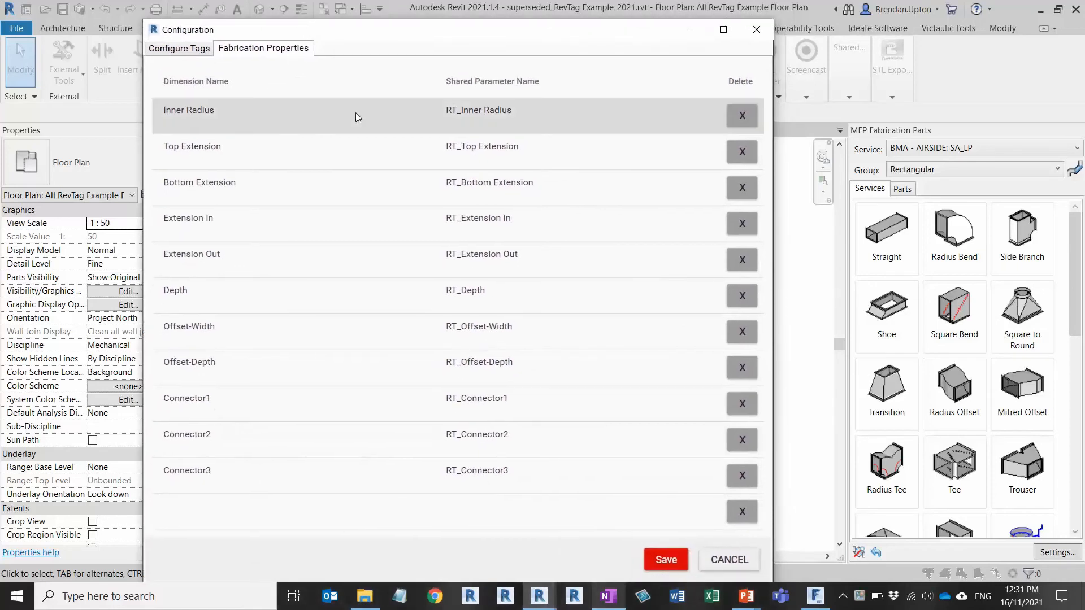
left_click_drag(368, 37, 343, 34)
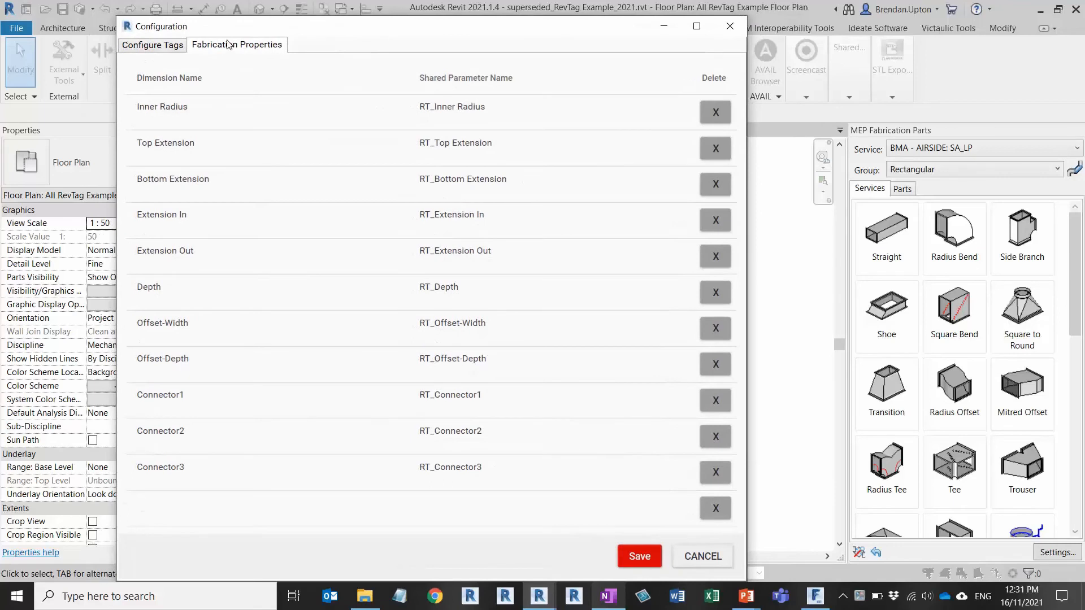
Step: Open the dimension name and shared parameter name of the empty mapping row for editing, save, and close the configuration
left_click(171, 505)
left_click(163, 504)
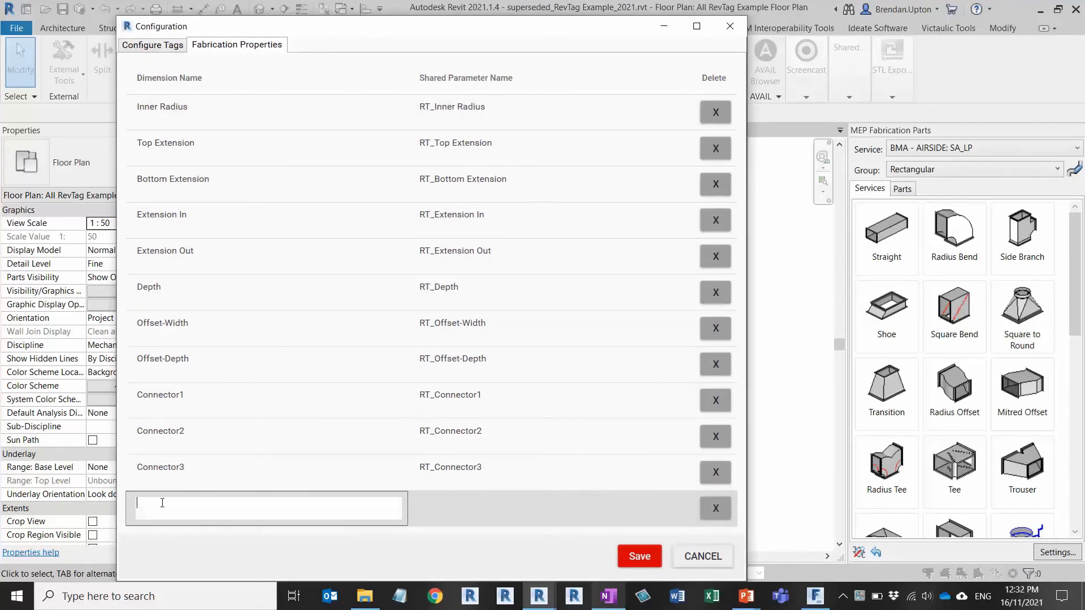
left_click(467, 503)
left_click(440, 503)
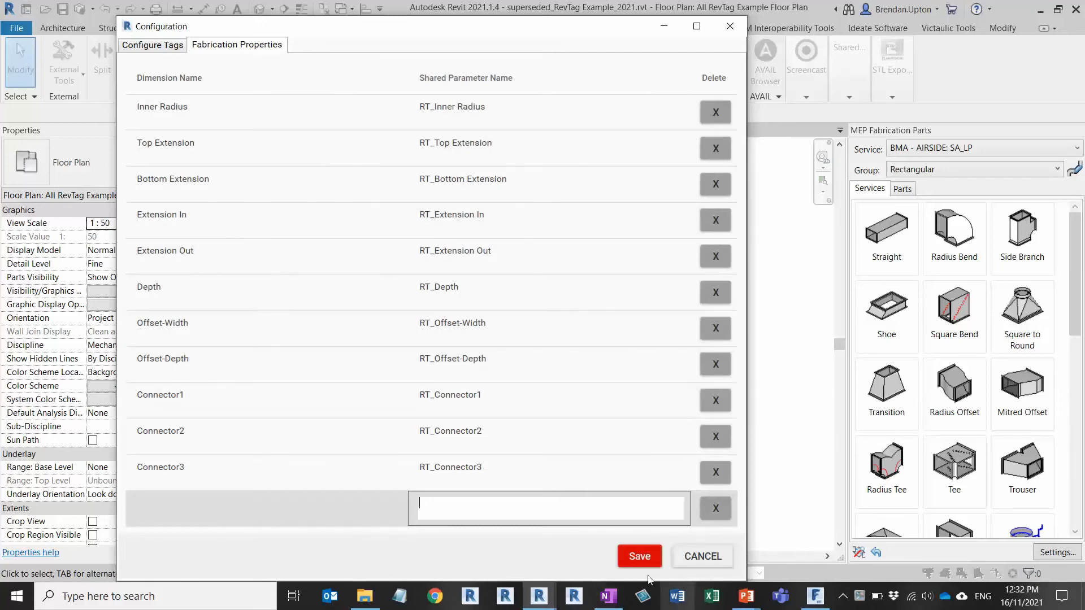
left_click(634, 557)
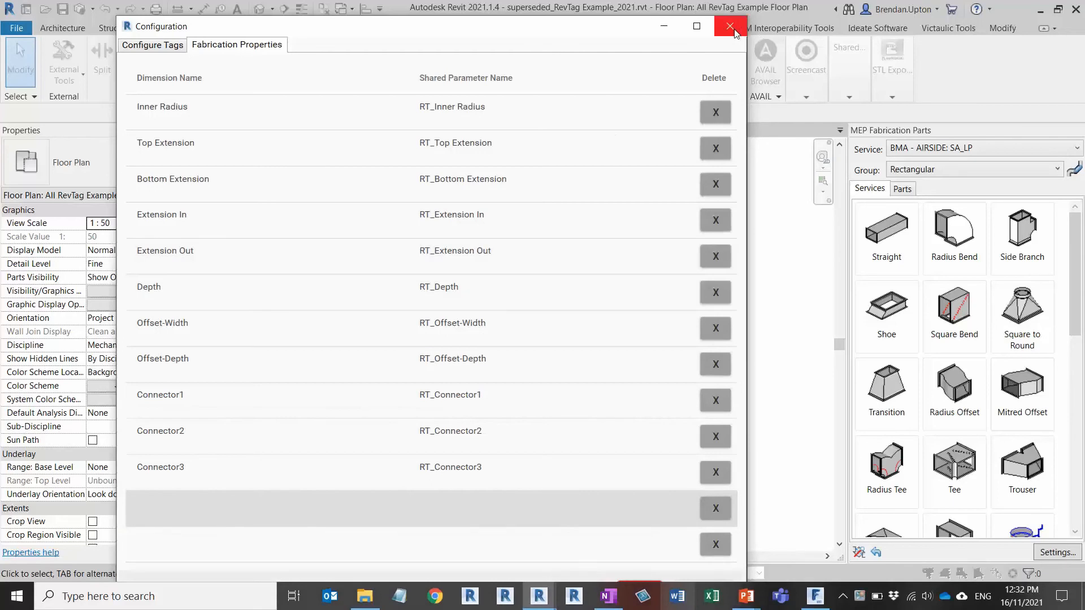
left_click(729, 26)
Step: Run RevTag's Parameter Sync twice on the example project, dismissing each completion notice
scroll(523, 343, "down", 2)
middle_click_drag(512, 349, 756, 350)
scroll(586, 447, "up", 2)
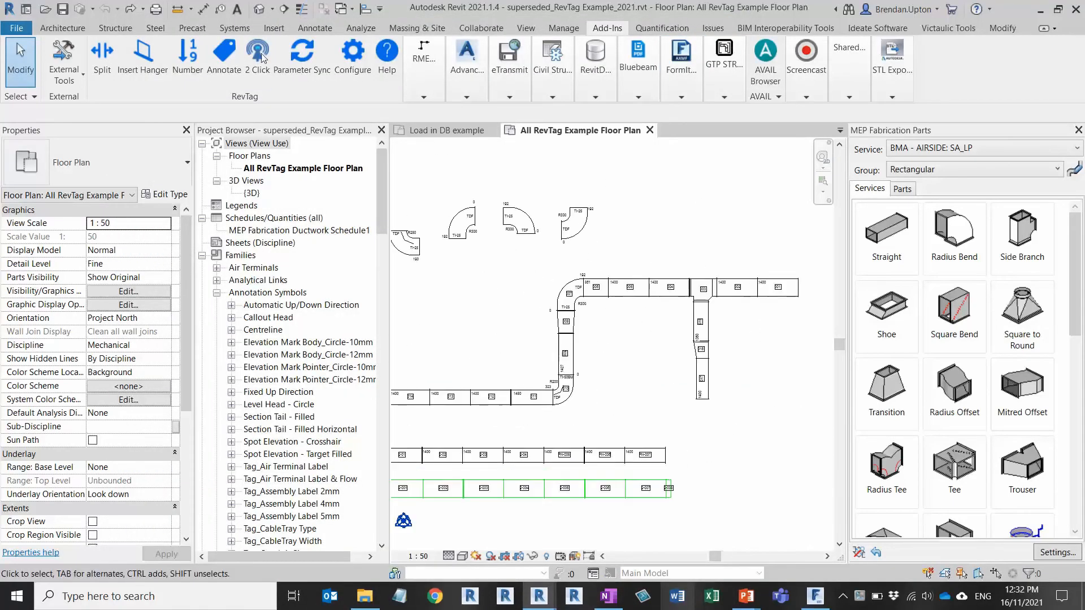
left_click(305, 54)
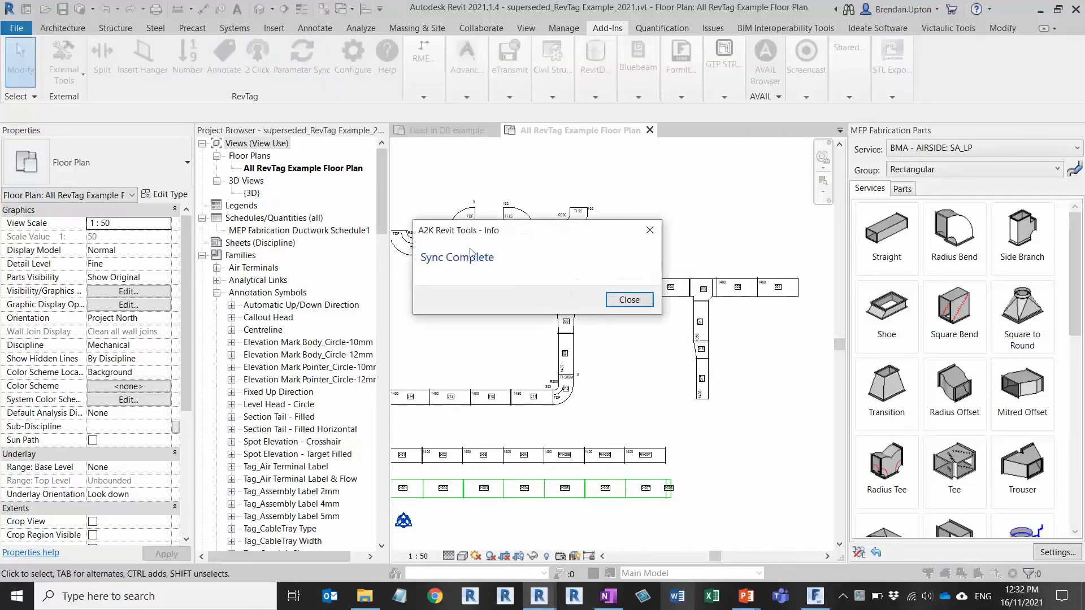
left_click(627, 300)
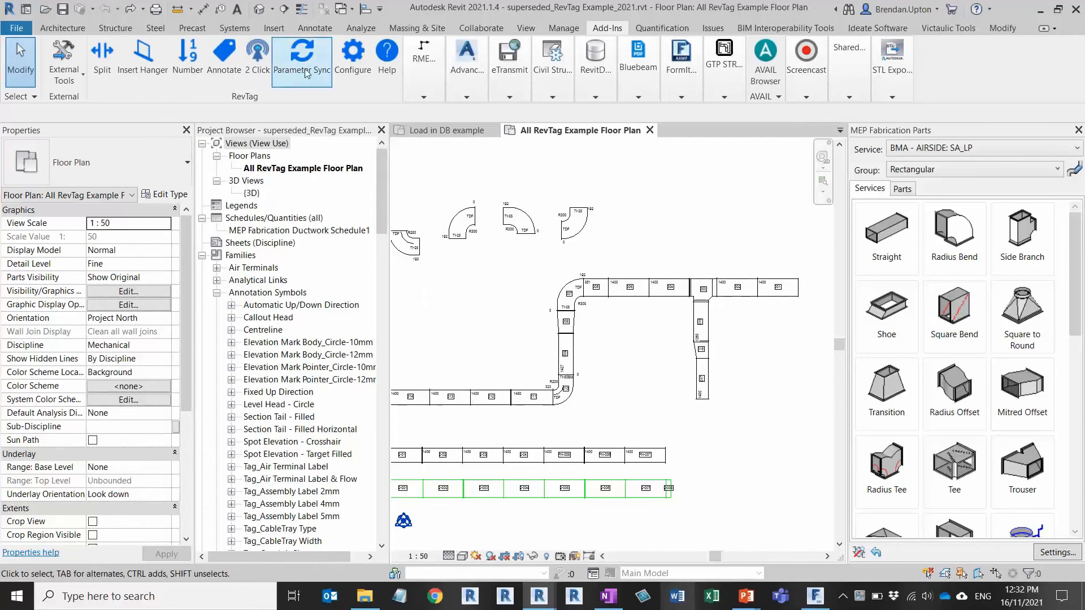
left_click(304, 64)
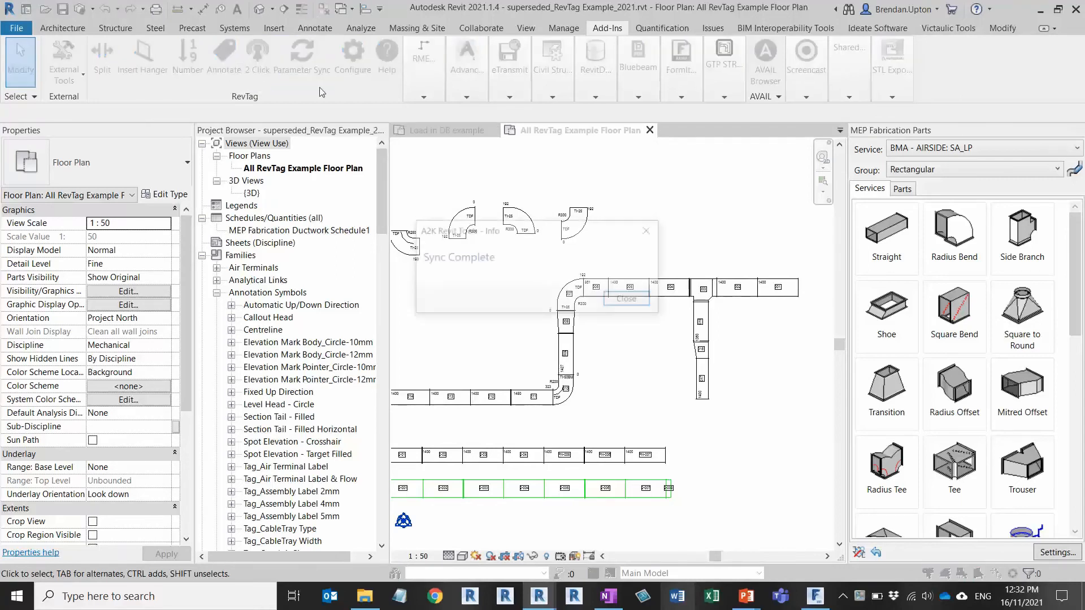
left_click(630, 300)
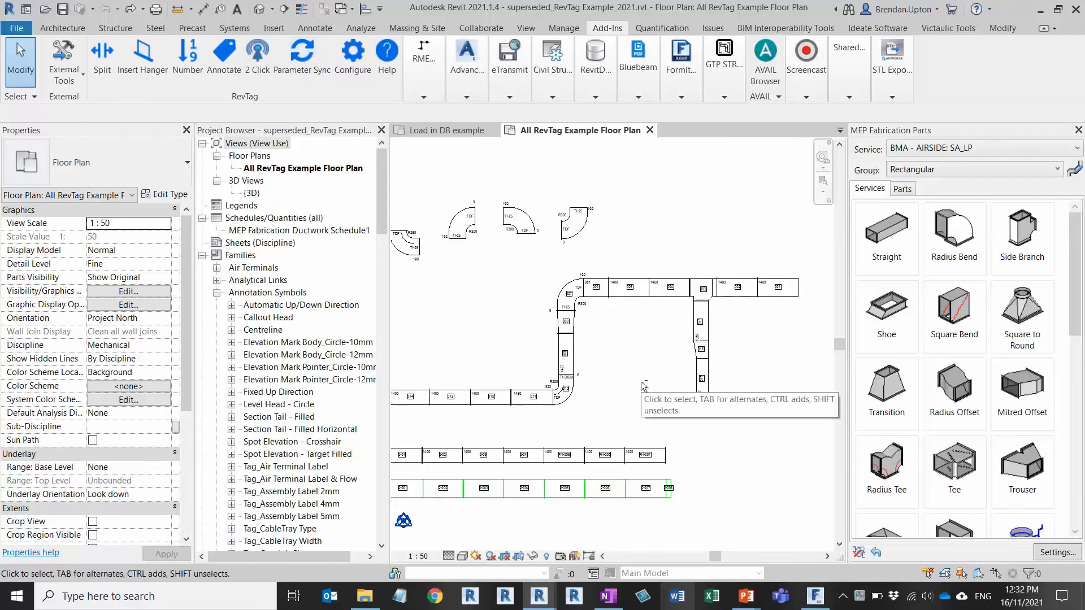
Step: Set the inner radius of the radius bend numbered 010 to 200 and apply the part edit
scroll(642, 386, "down", 1)
middle_click_drag(642, 386, 526, 375)
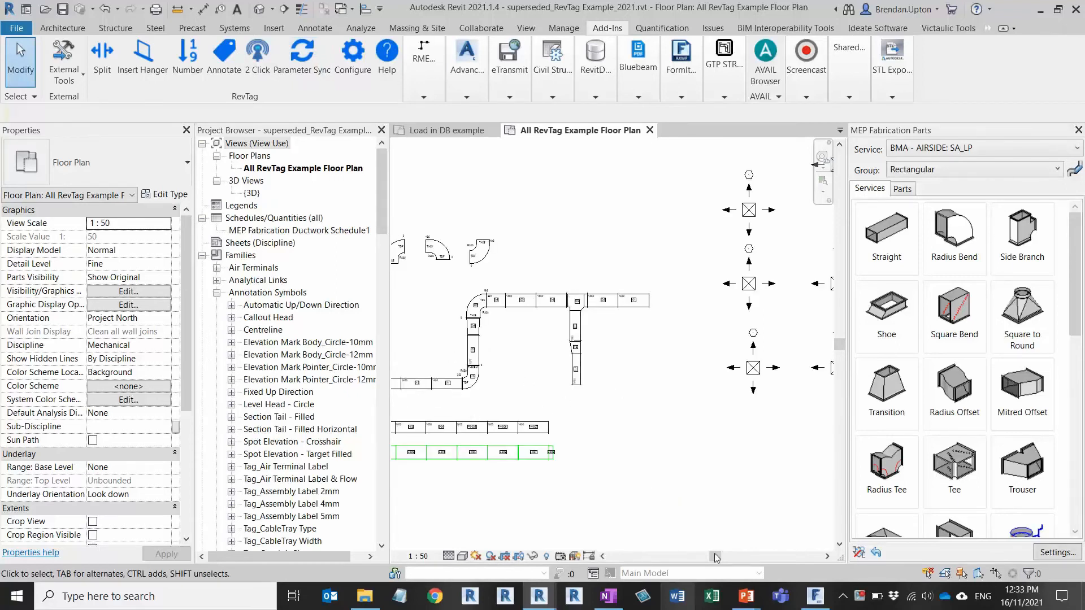
scroll(497, 367, "up", 2)
middle_click_drag(512, 387, 593, 368)
scroll(565, 384, "up", 5)
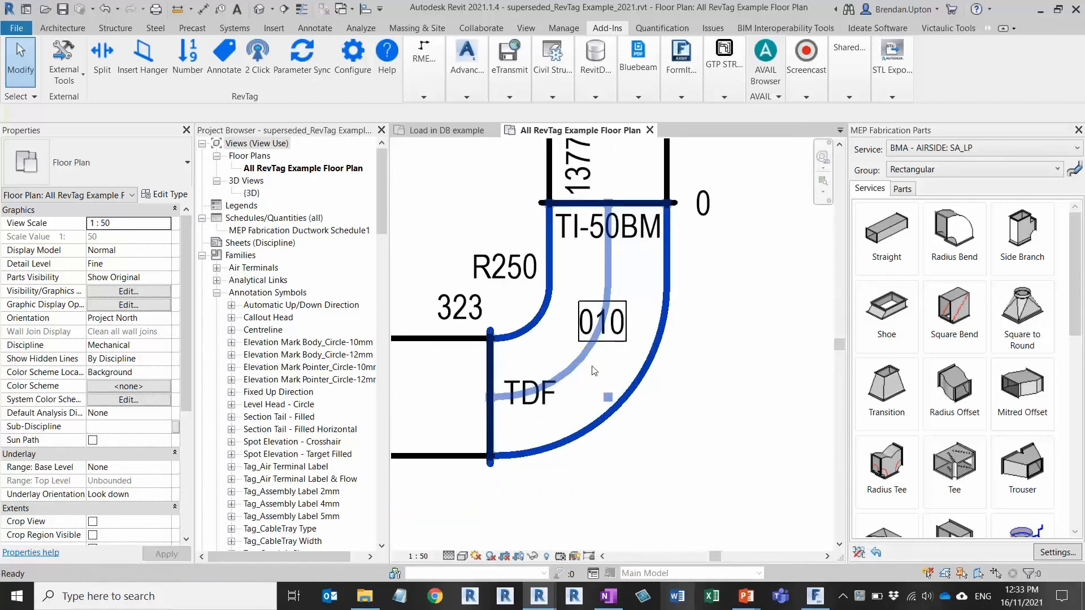
left_click(536, 304)
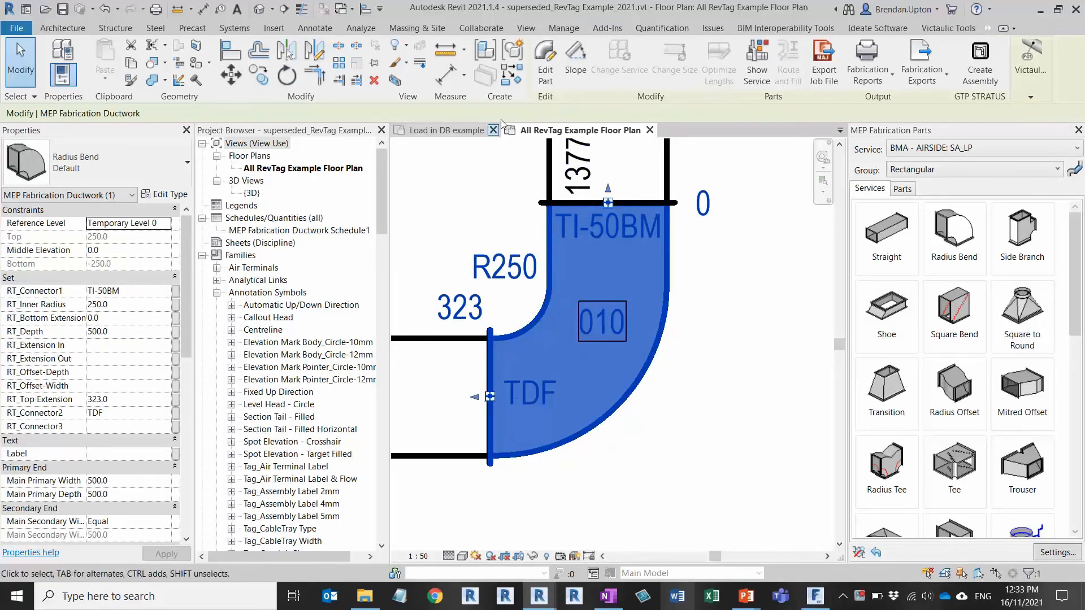
left_click(546, 63)
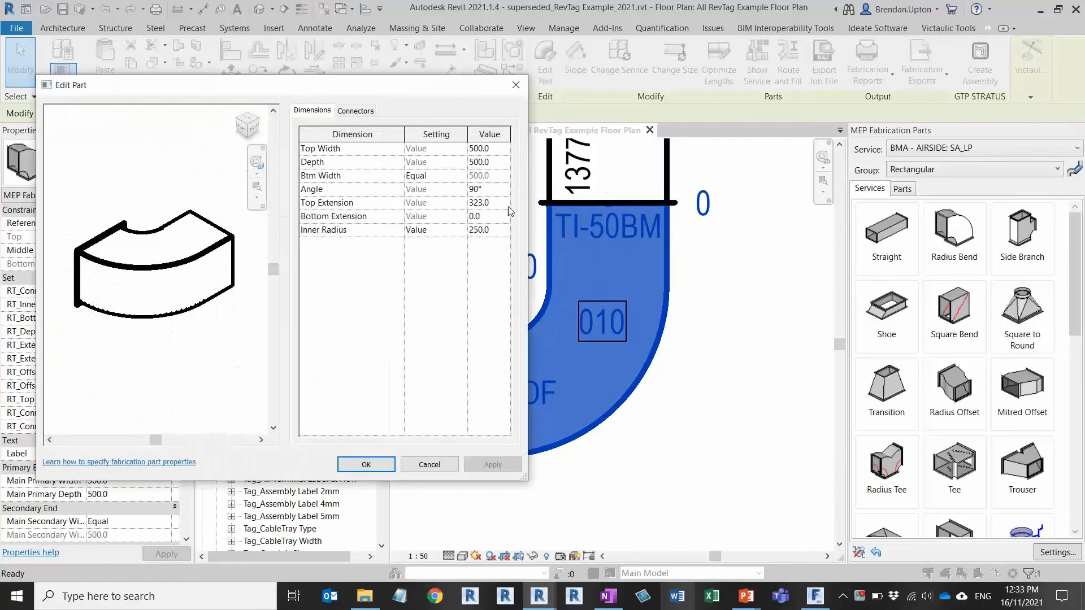
left_click(495, 230)
left_click_drag(502, 230, 452, 231)
type("2")
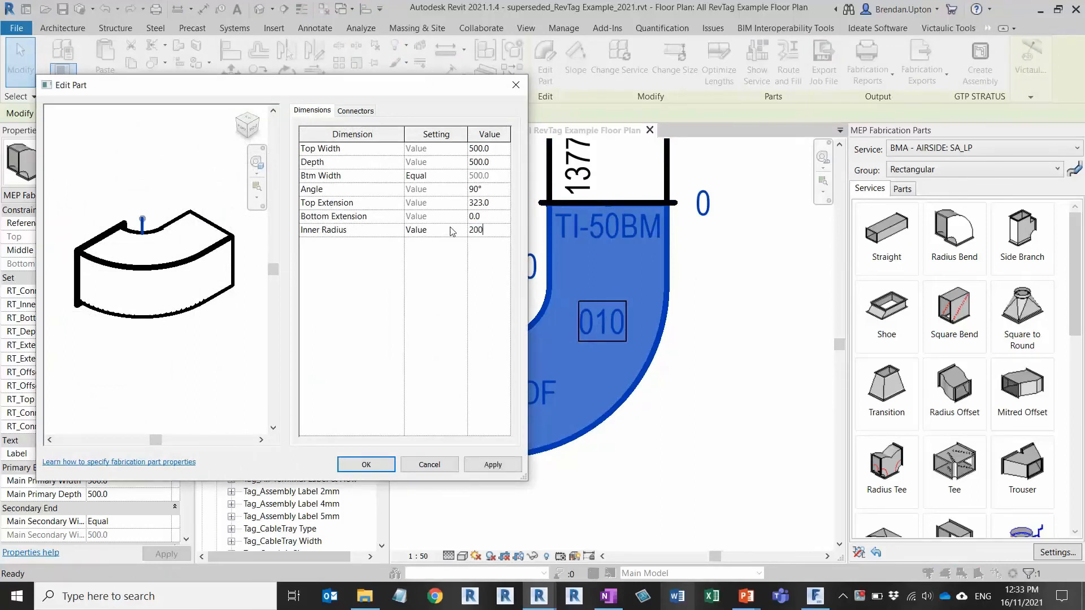
type("00")
left_click(492, 464)
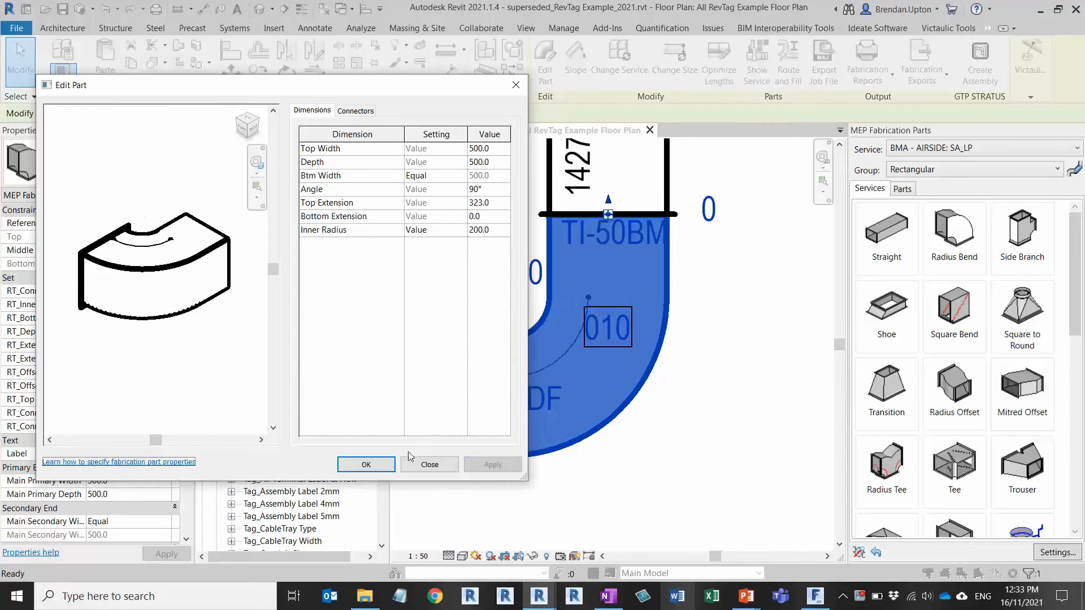
left_click(366, 465)
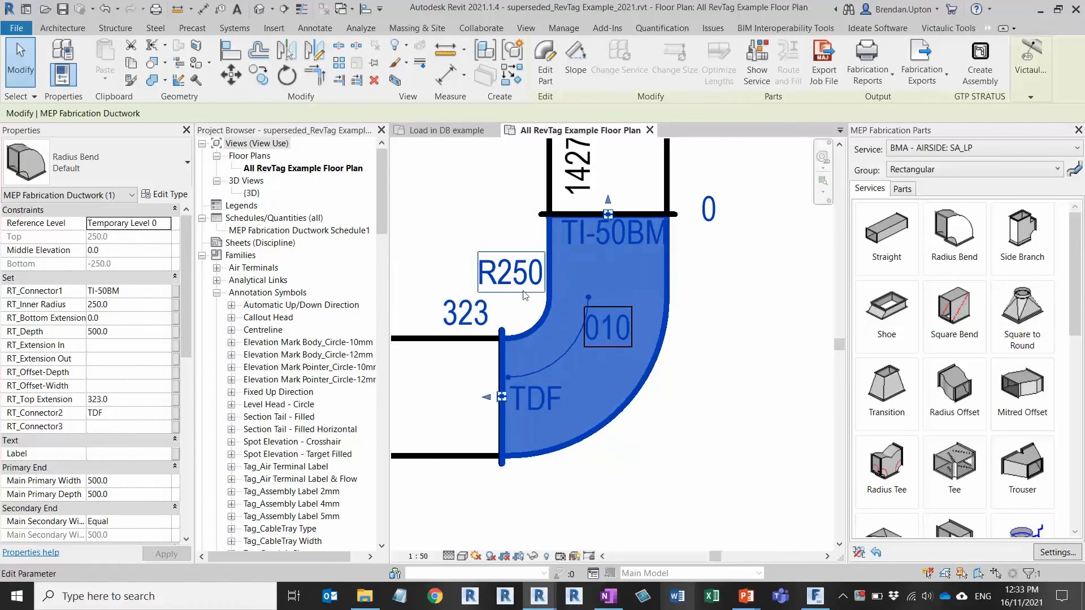
Step: Check the Inner Radius mapping in RevTag's fabrication properties, and close the configuration without changes
left_click(607, 29)
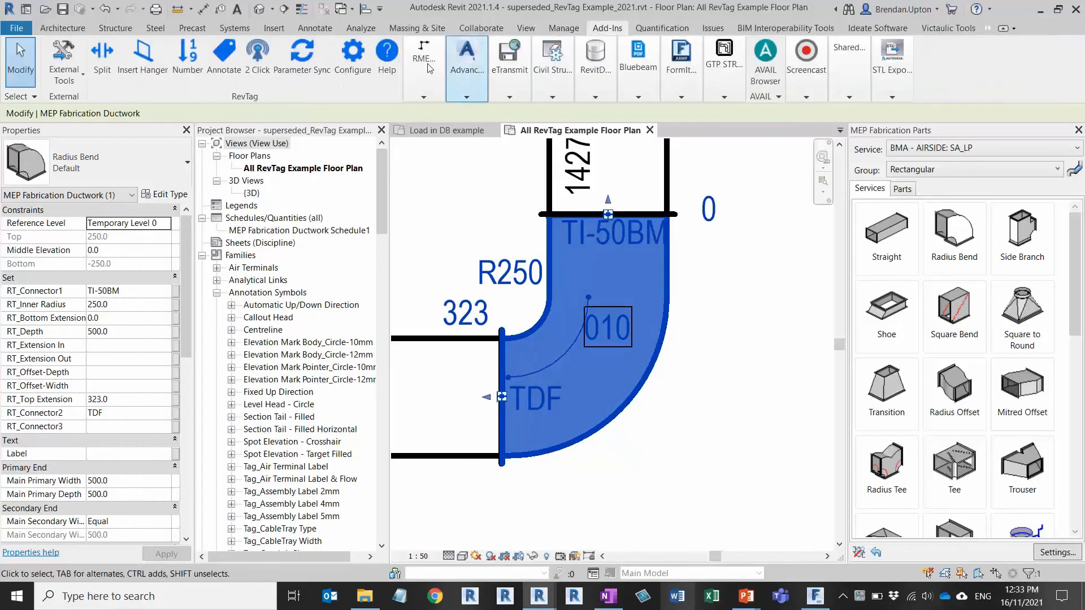
left_click(352, 63)
left_click_drag(353, 59, 307, 51)
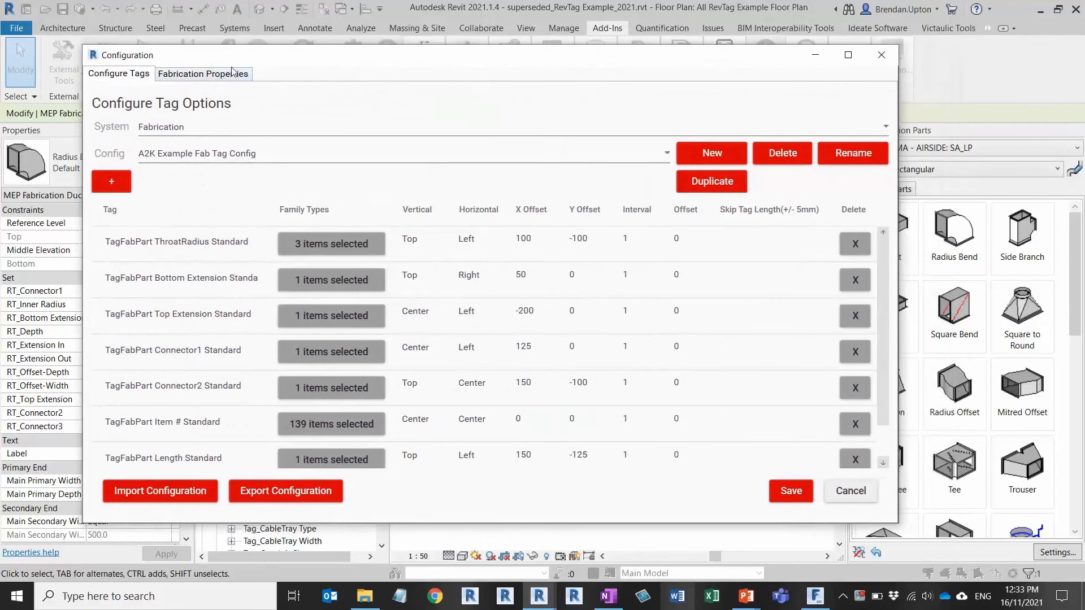
left_click(232, 73)
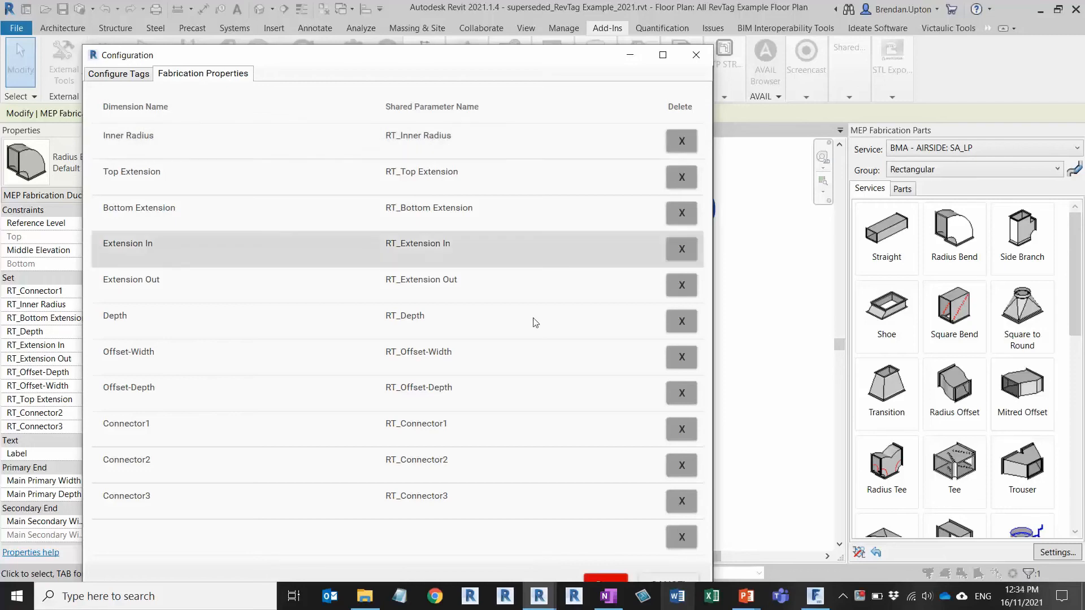
left_click(697, 54)
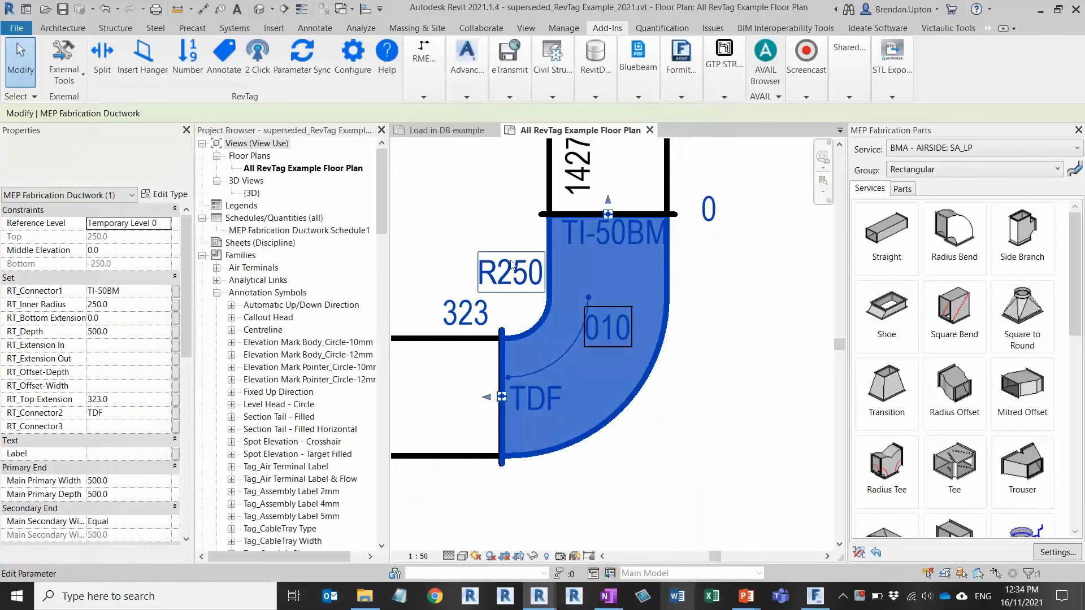
Step: Run Parameter Sync to update the edited bend's RT_Inner Radius and radius tag, then clear the selection
left_click(537, 331)
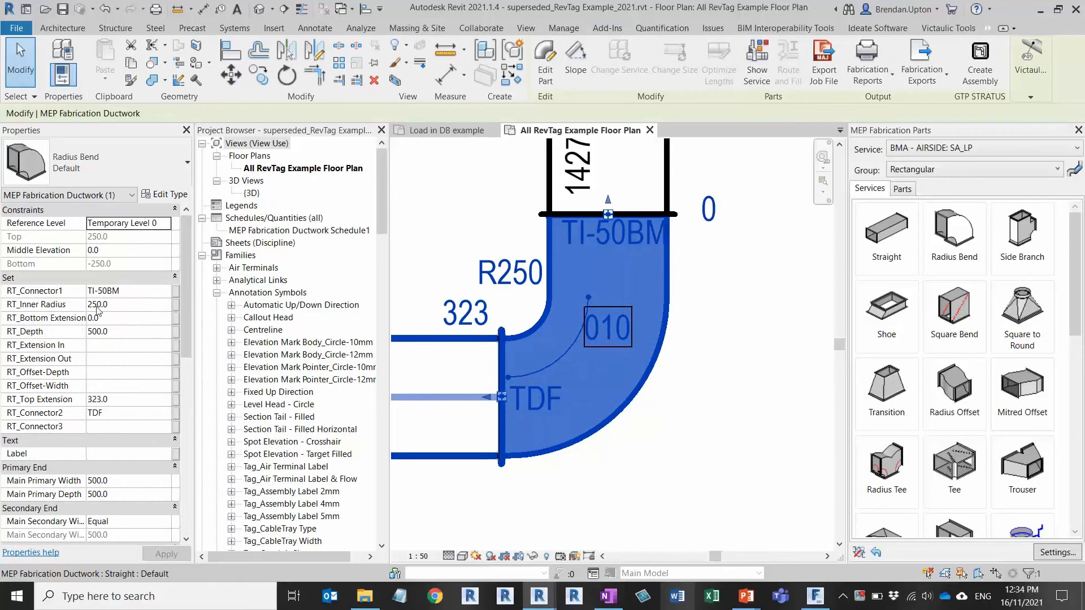
left_click(607, 27)
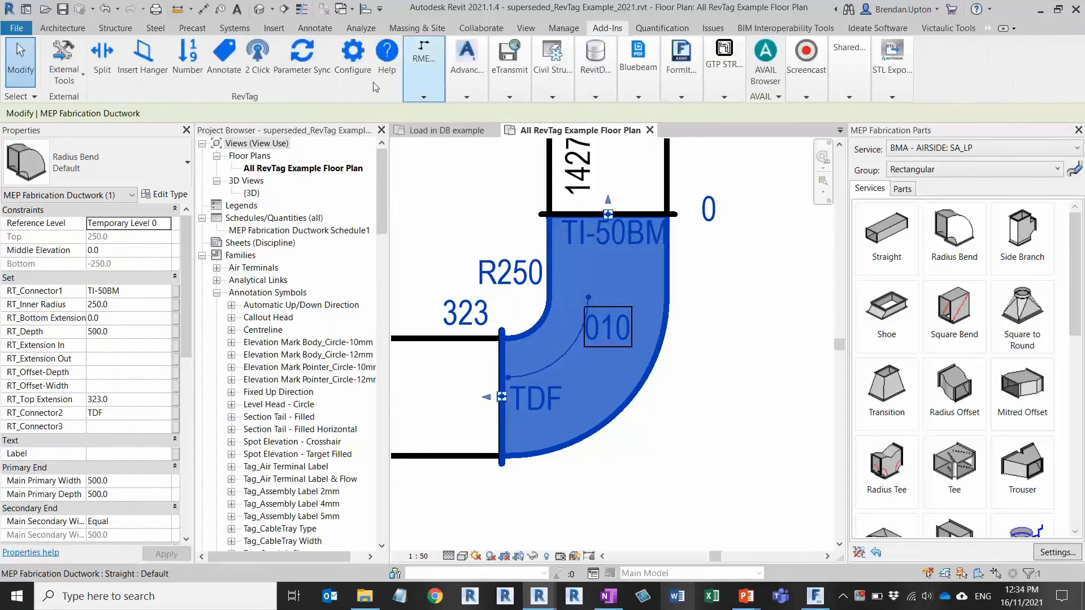
left_click(302, 59)
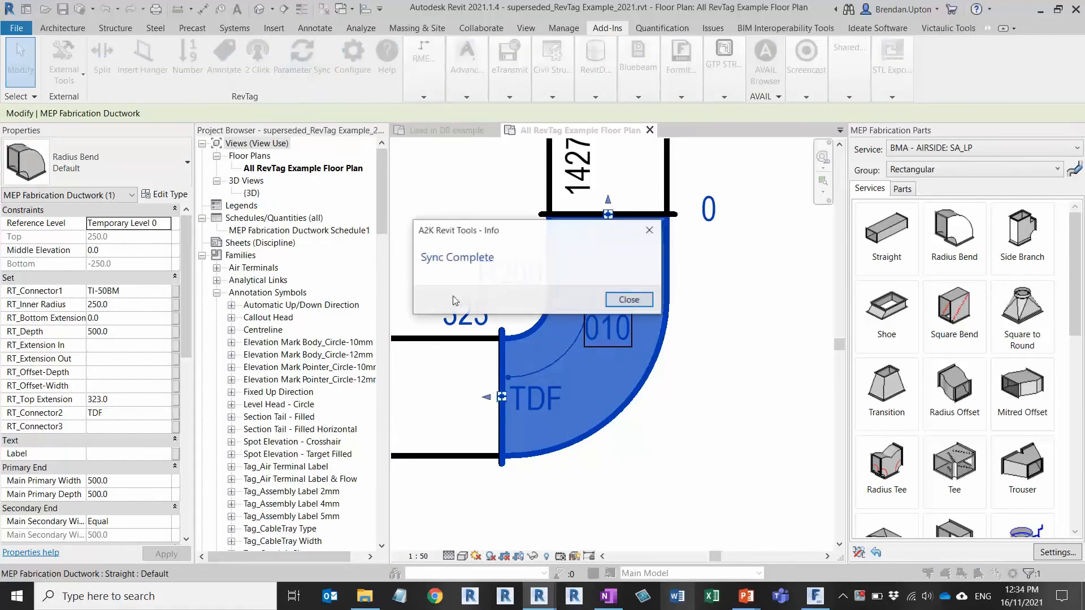
left_click(629, 300)
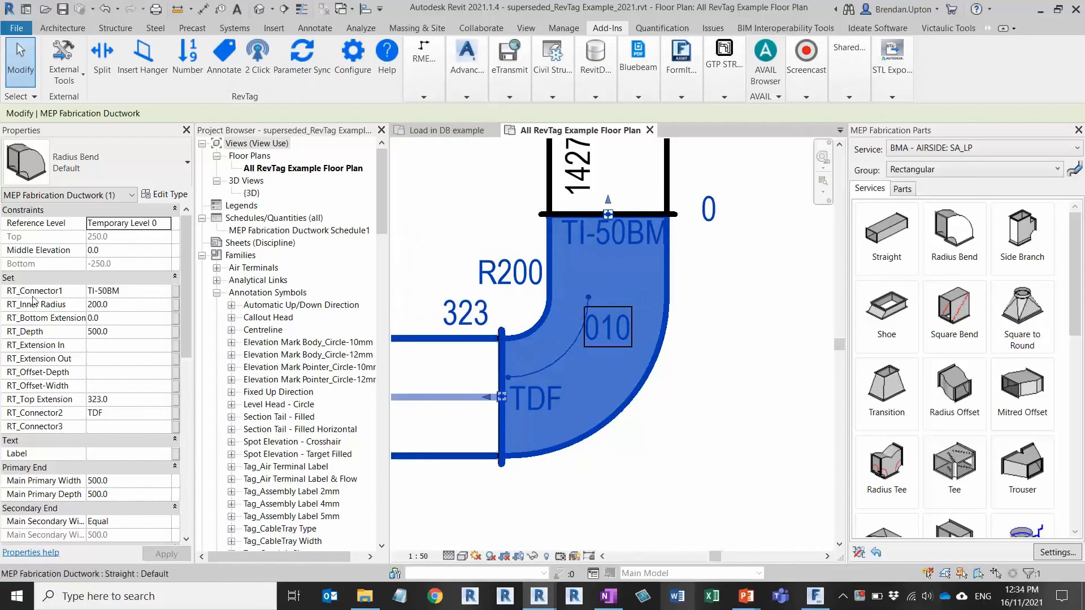
left_click(740, 409)
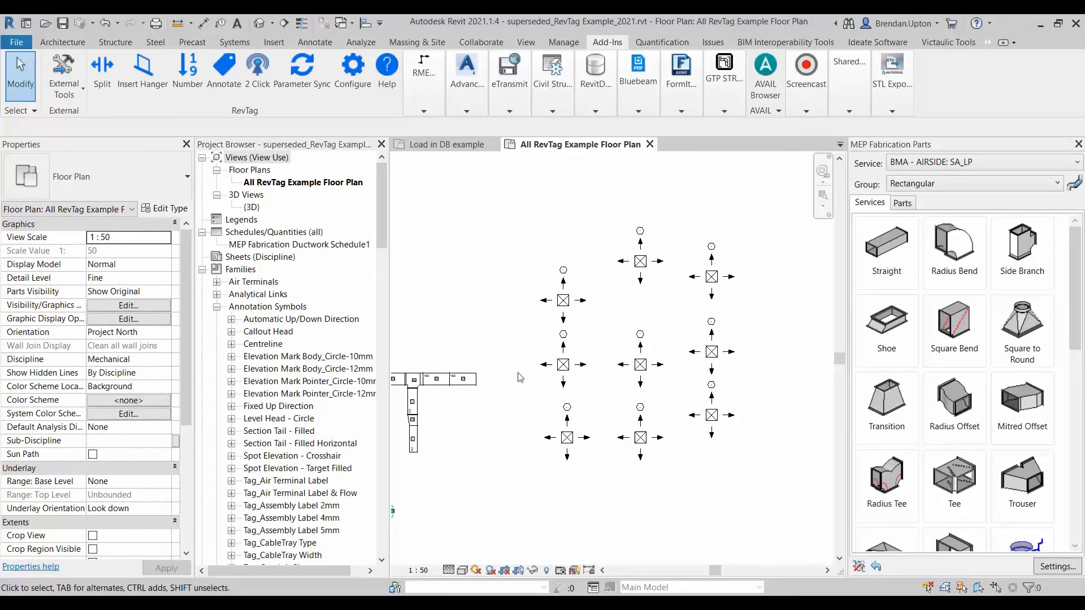
Step: Open RevTag's numbering options for the diffuser layout and expand the order settings
scroll(564, 320, "up", 2)
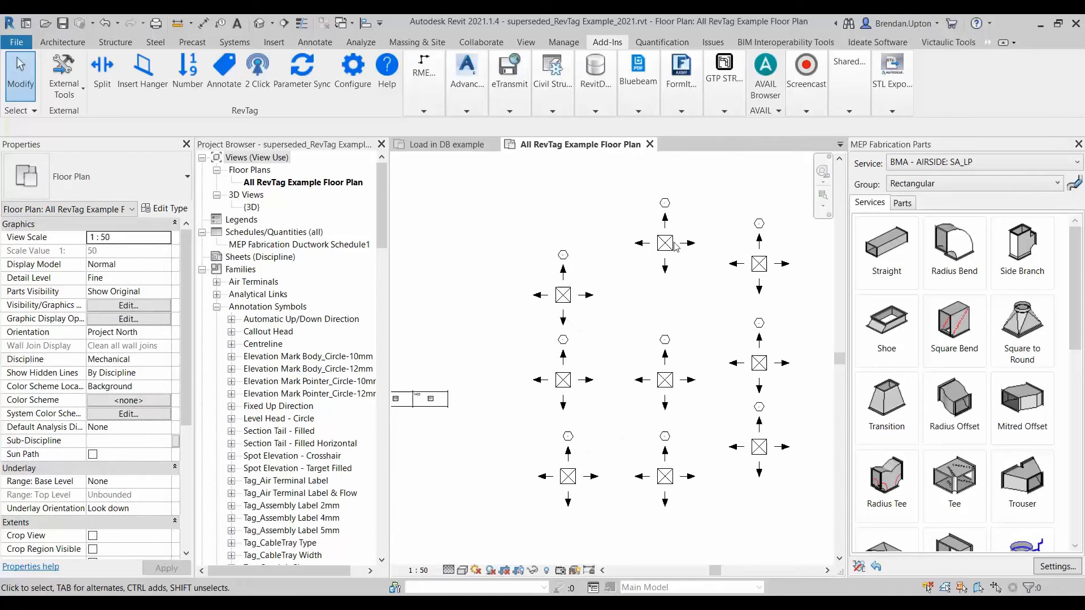
scroll(602, 407, "down", 1)
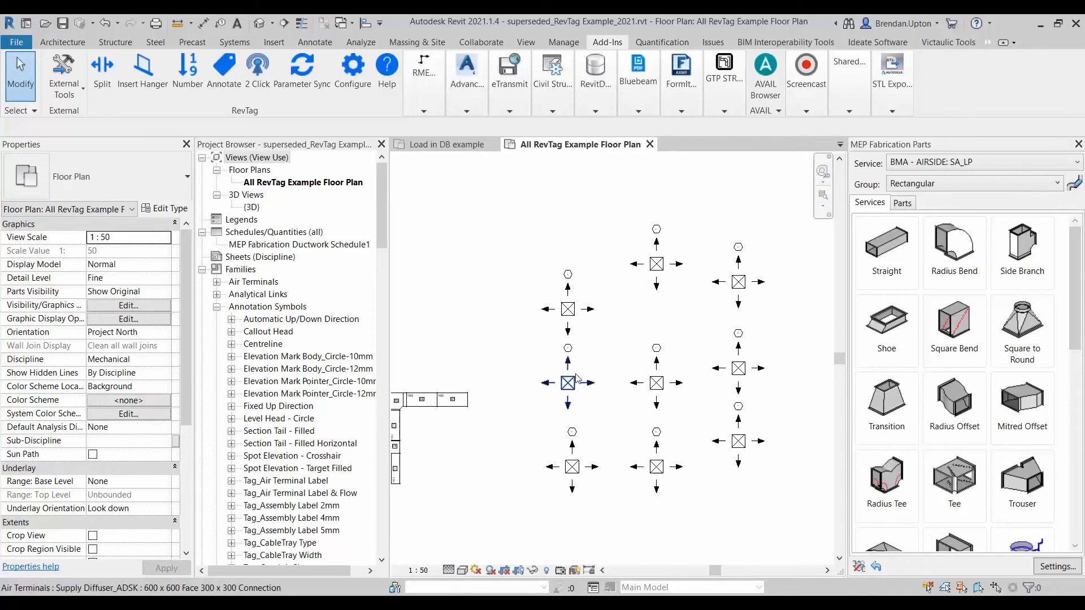
left_click(187, 75)
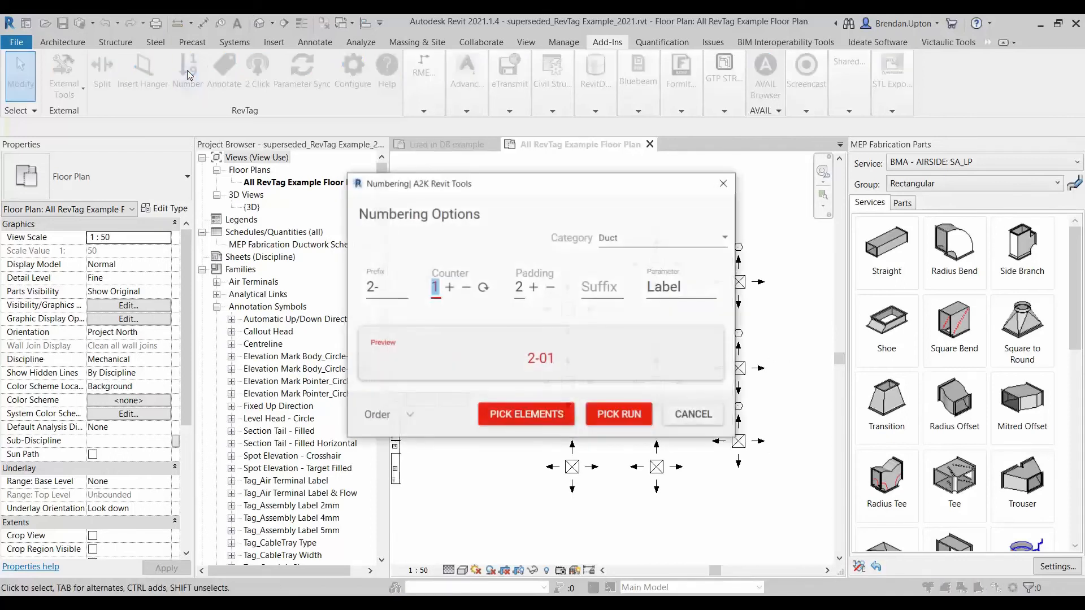
left_click_drag(422, 150, 268, 122)
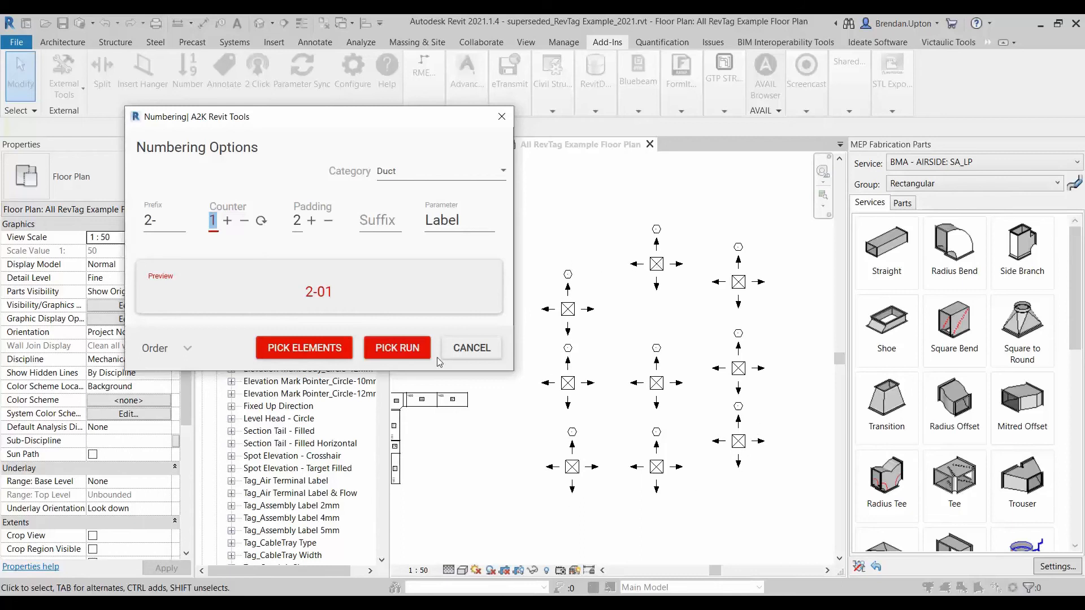
left_click_drag(261, 124, 240, 115)
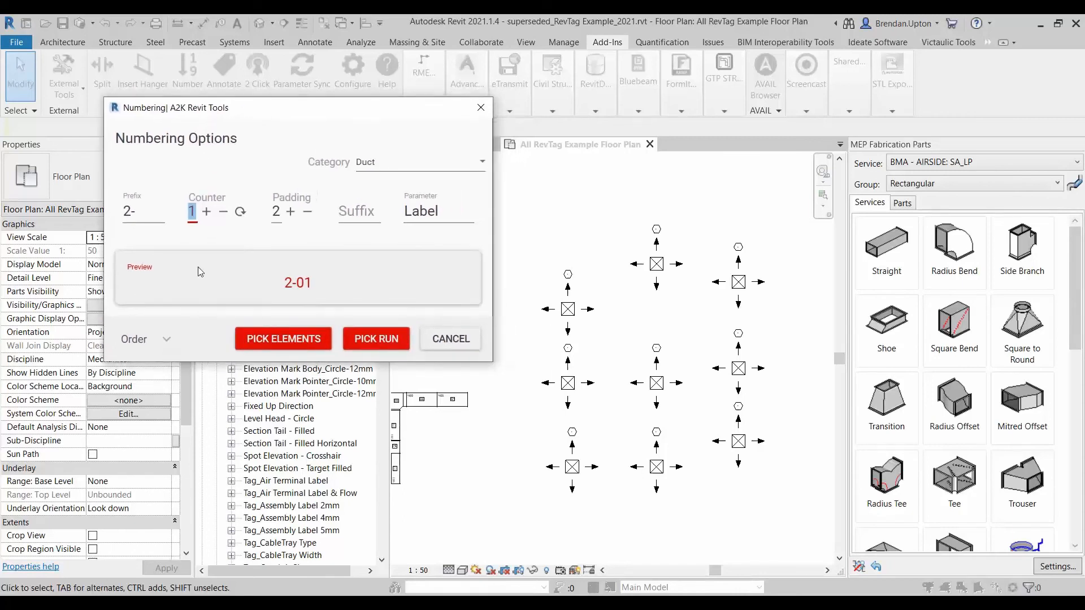
left_click(167, 340)
left_click_drag(199, 113, 193, 52)
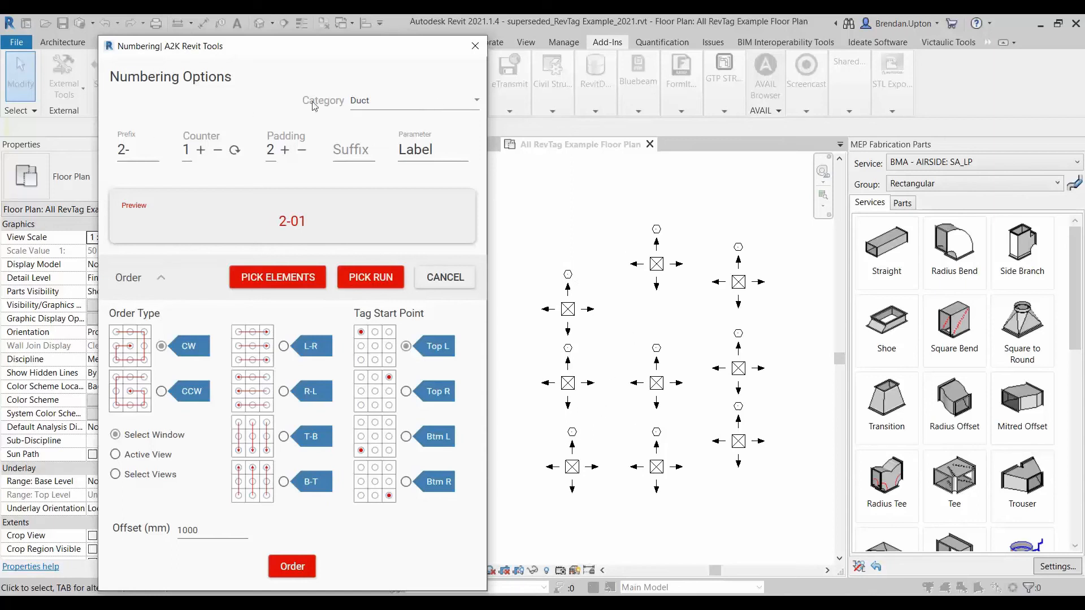
Step: Set the numbering category to Air Terminals and check the prefix and suffix fields
left_click(478, 101)
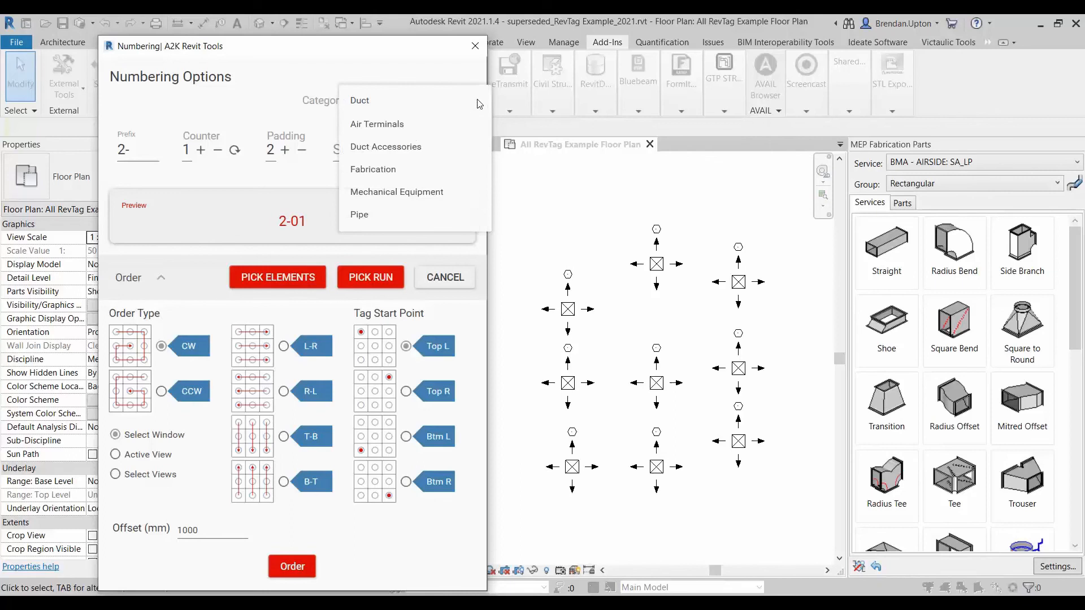
left_click(376, 124)
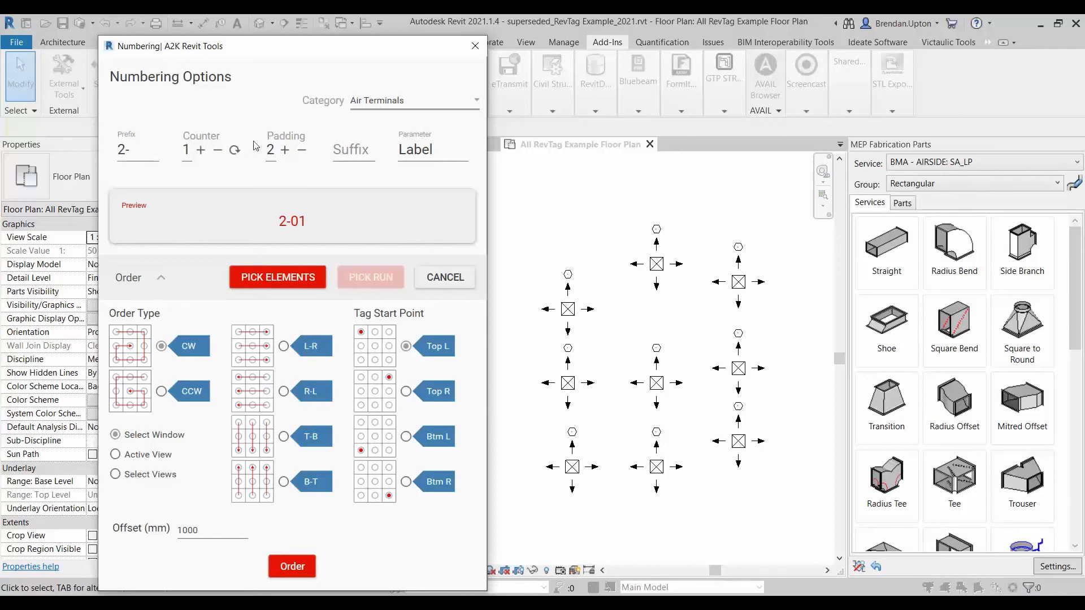
left_click(123, 152)
left_click(351, 156)
left_click_drag(309, 47, 302, 36)
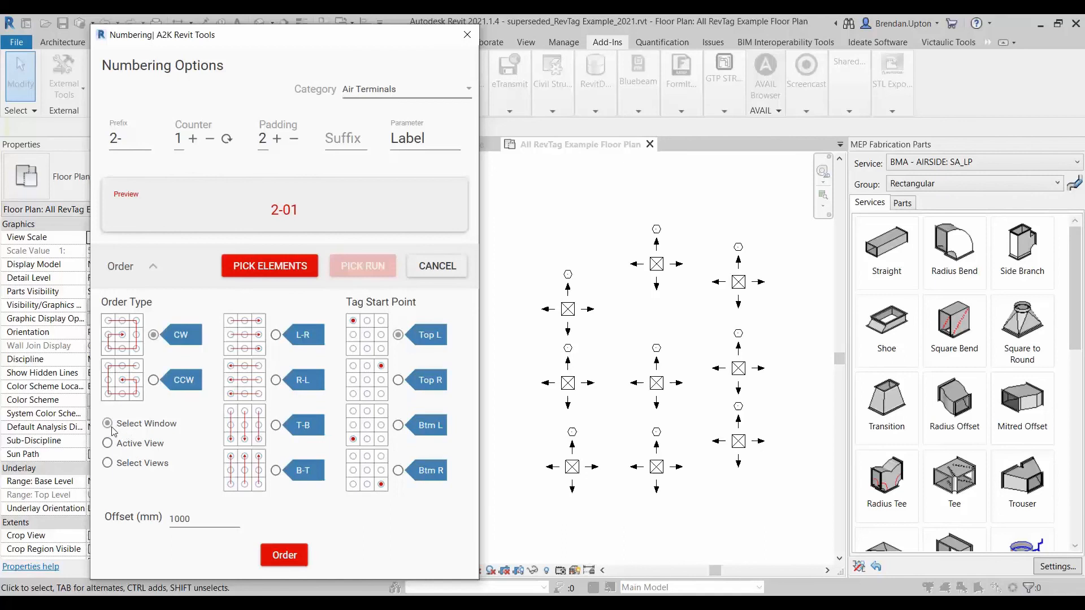
Step: Number all the diffusers inside a selection window in T-B order from the Top L start point, and dismiss the completion notice
left_click(276, 427)
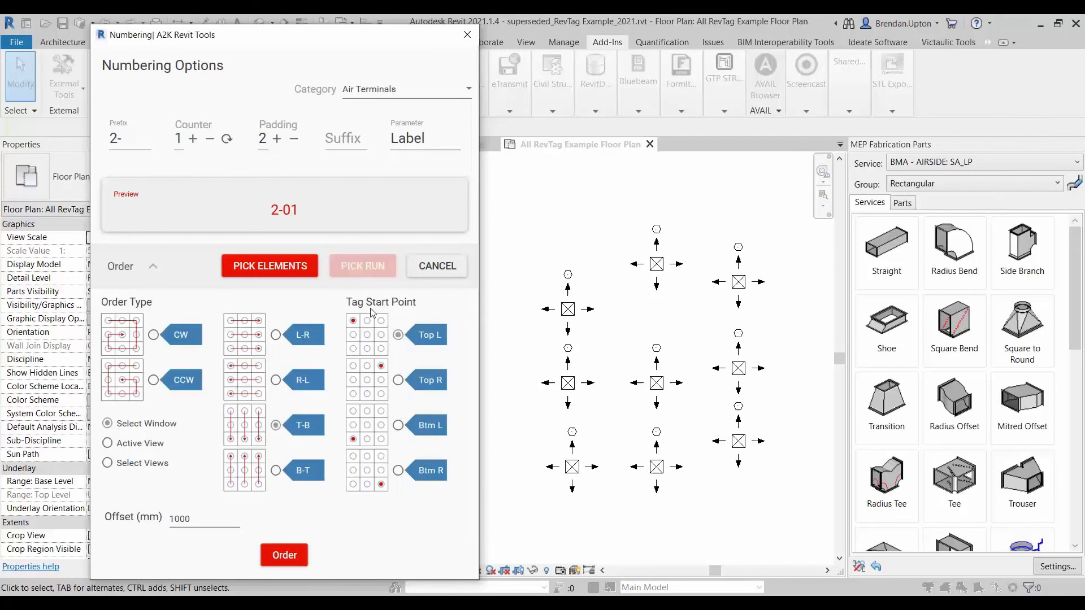
left_click(399, 335)
key("ctrl")
left_click(283, 555)
left_click_drag(525, 201, 805, 522)
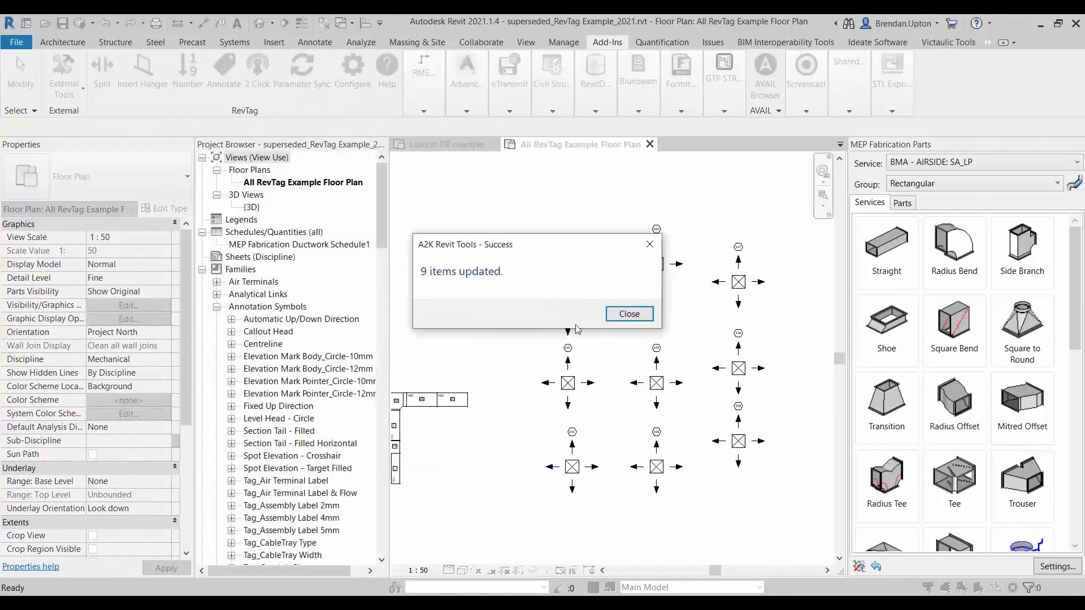
left_click(630, 313)
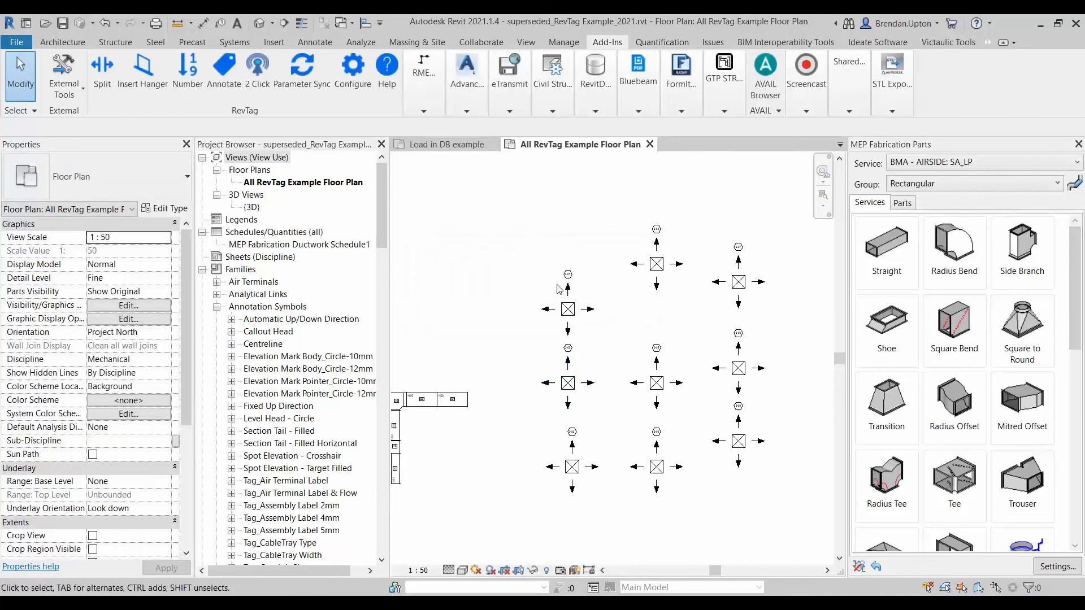
Step: Examine the air terminal tags on the floor plan to check the numbering sequence down each column of diffusers
scroll(559, 380, "up", 5)
scroll(584, 266, "down", 5)
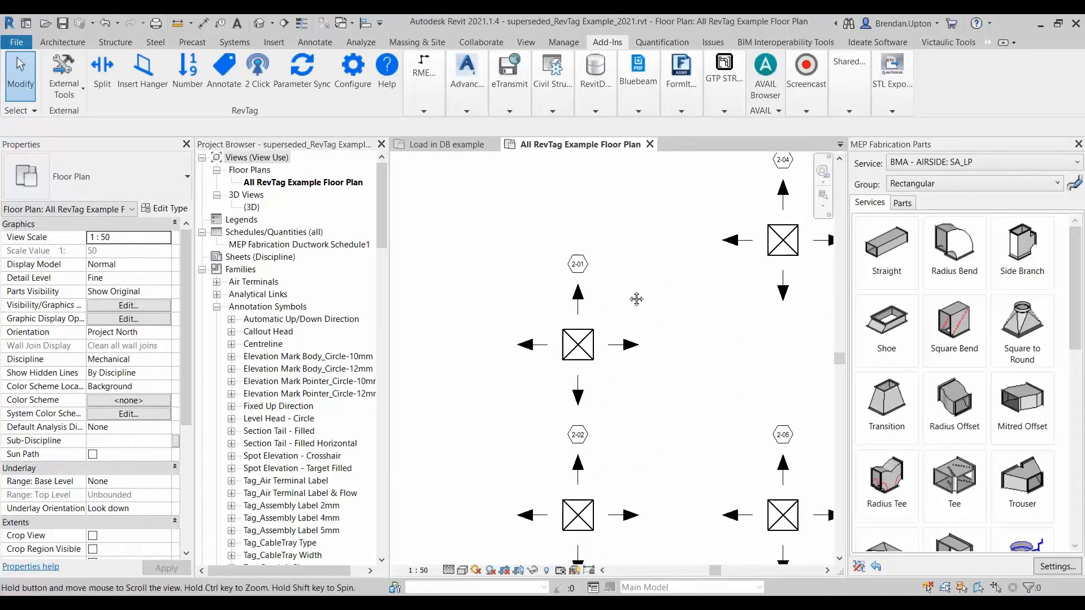
scroll(475, 220, "up", 2)
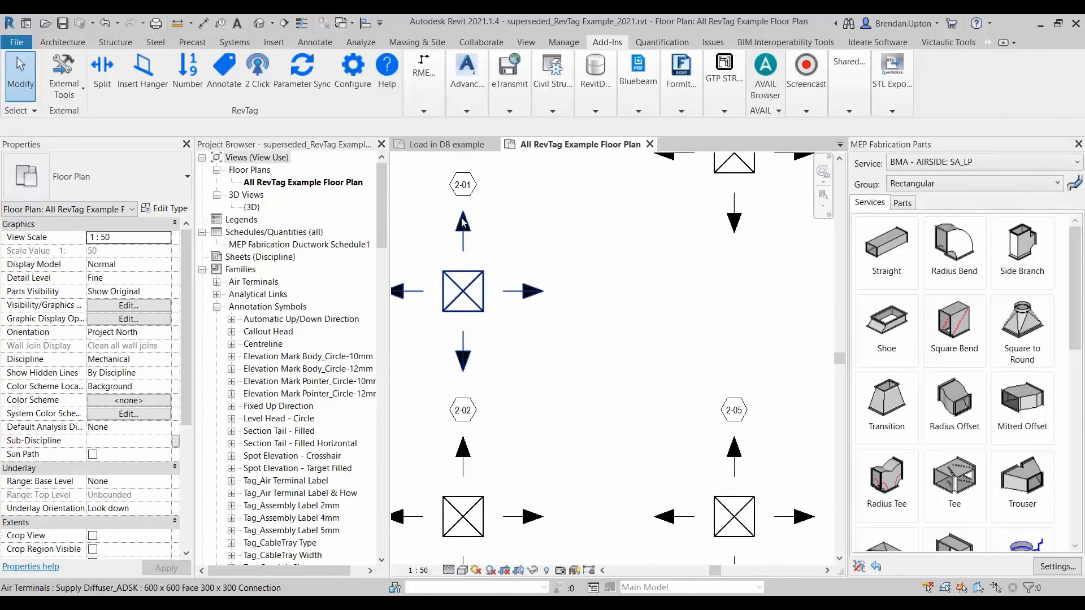
middle_click_drag(472, 390, 534, 261)
scroll(536, 470, "down", 3)
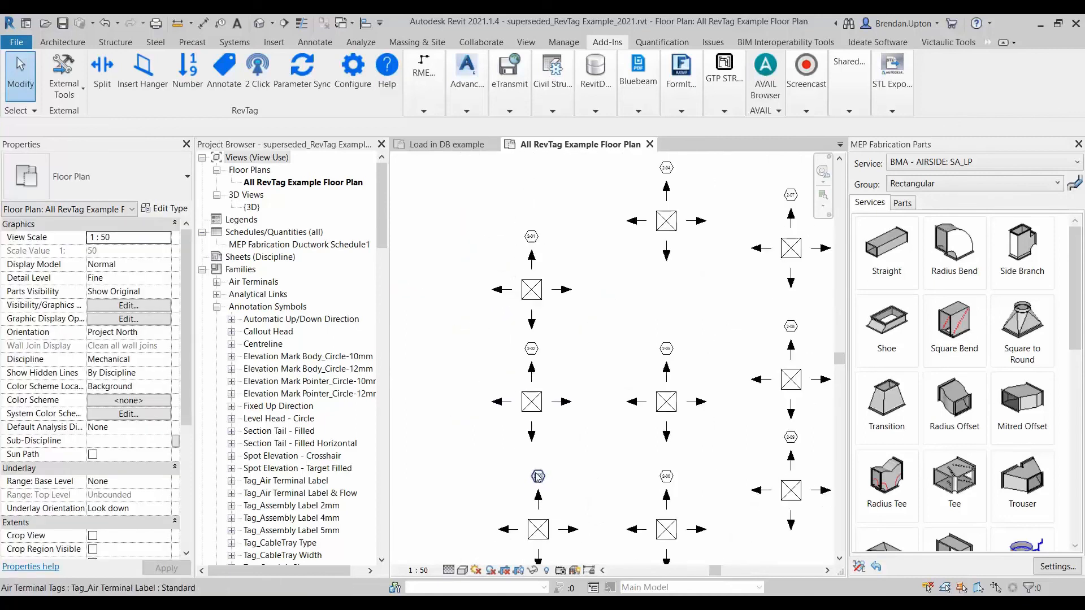
middle_click_drag(591, 359, 529, 393)
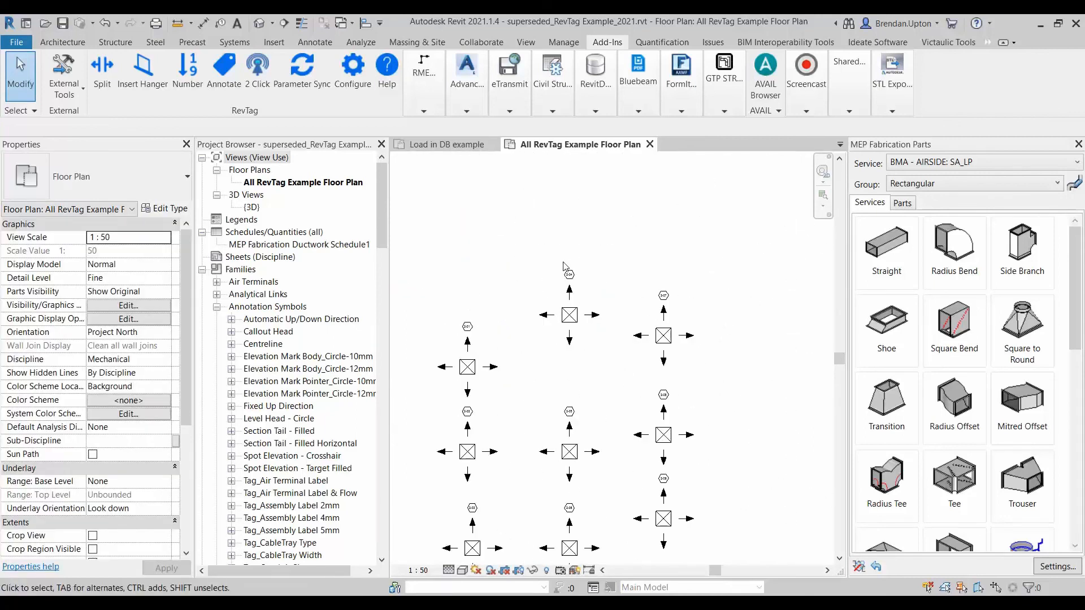
scroll(564, 354, "up", 5)
scroll(576, 300, "down", 3)
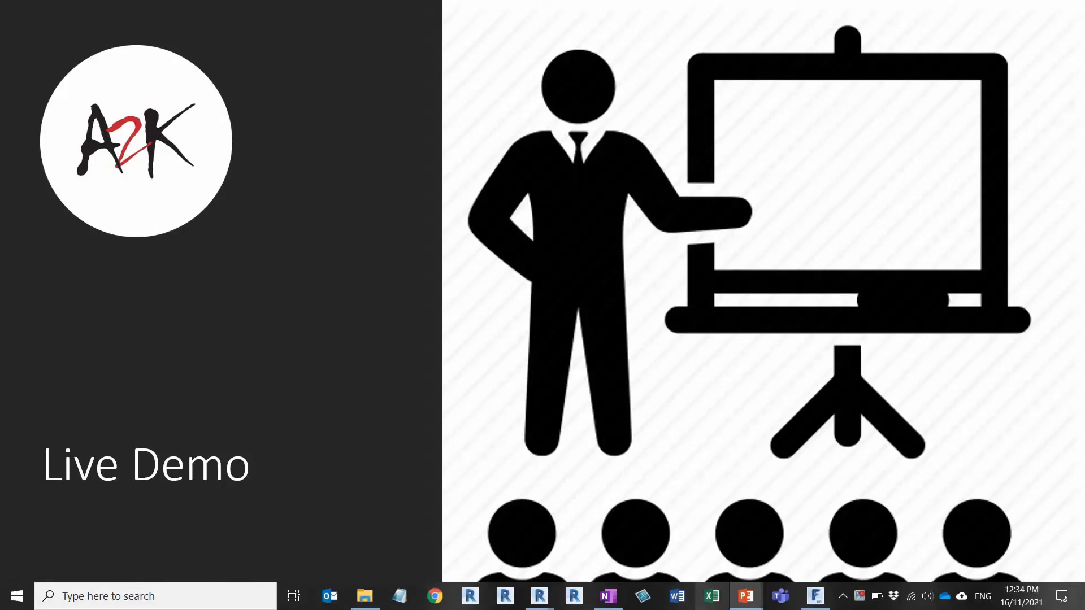
key("Right")
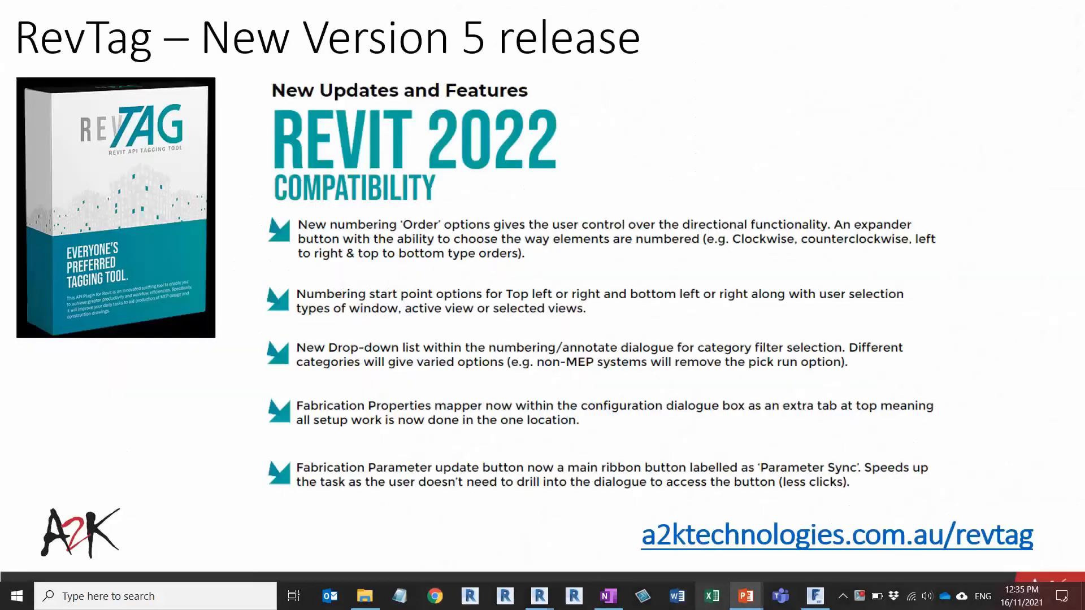